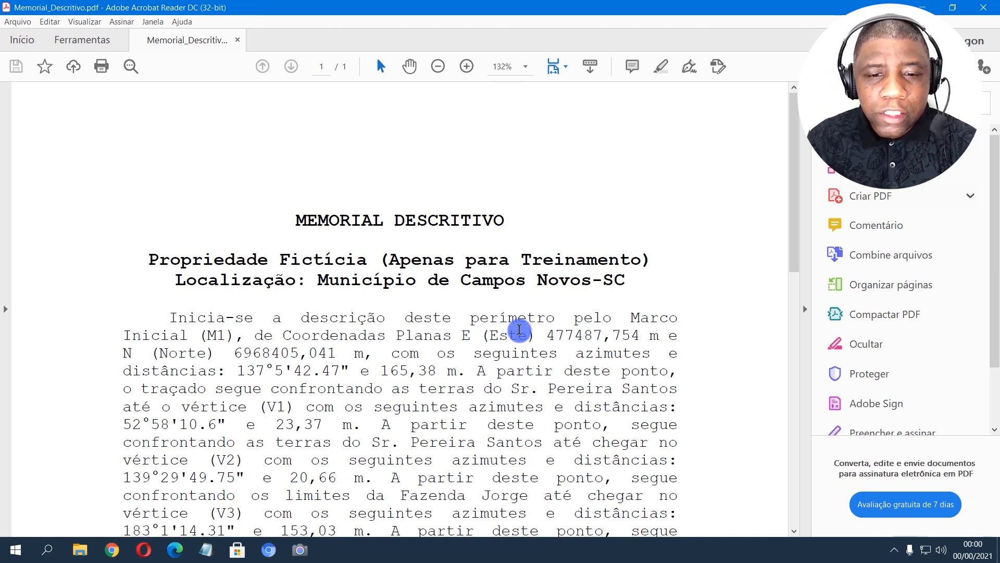
- Examine the initial marker M1 and its E (Este) and N (Norte) plane coordinates in the Memorial Descritivo
scroll(515, 255, "down", 1)
left_click(465, 66)
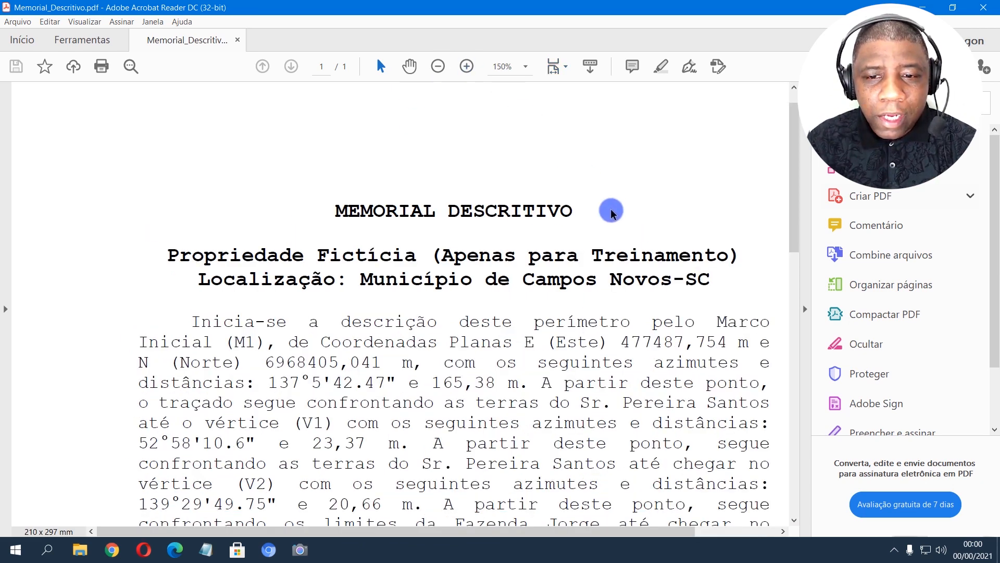
left_click_drag(491, 532, 525, 531)
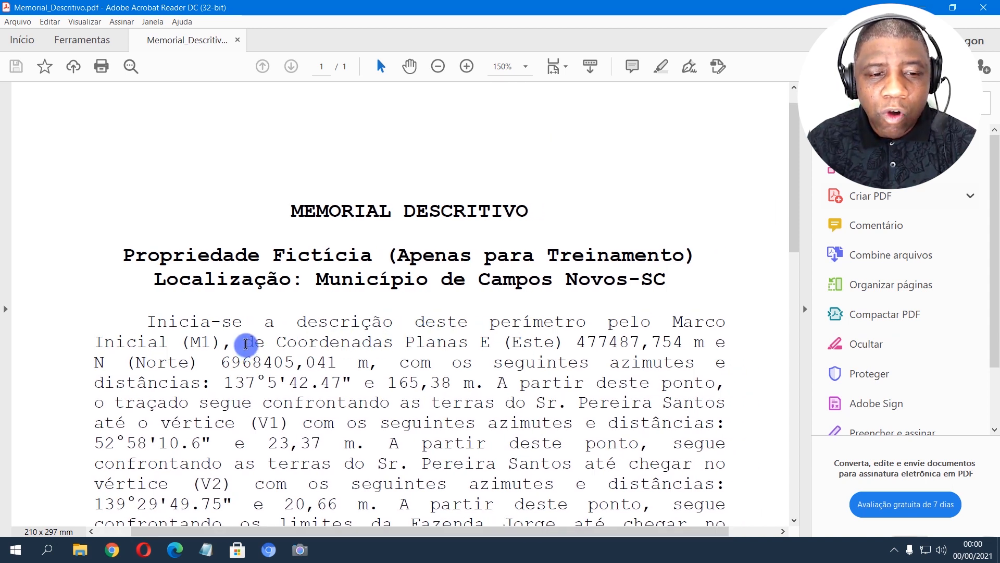
left_click_drag(275, 343, 369, 360)
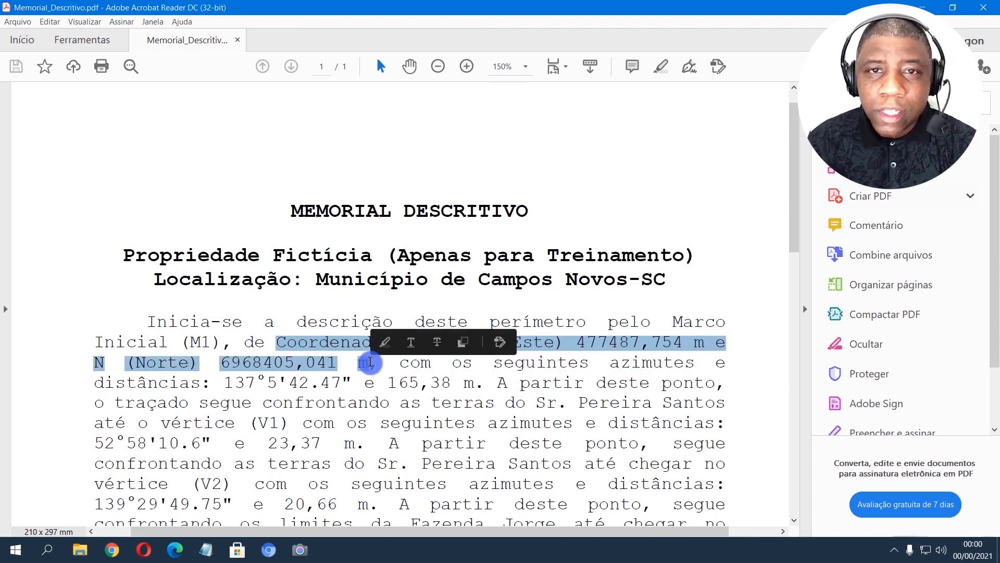
left_click(516, 318)
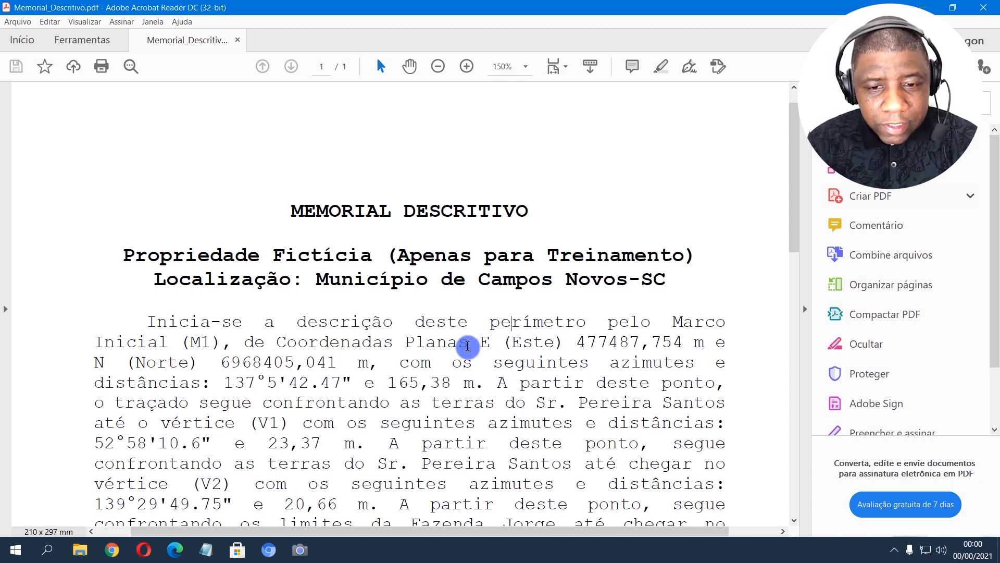
left_click_drag(587, 341, 687, 339)
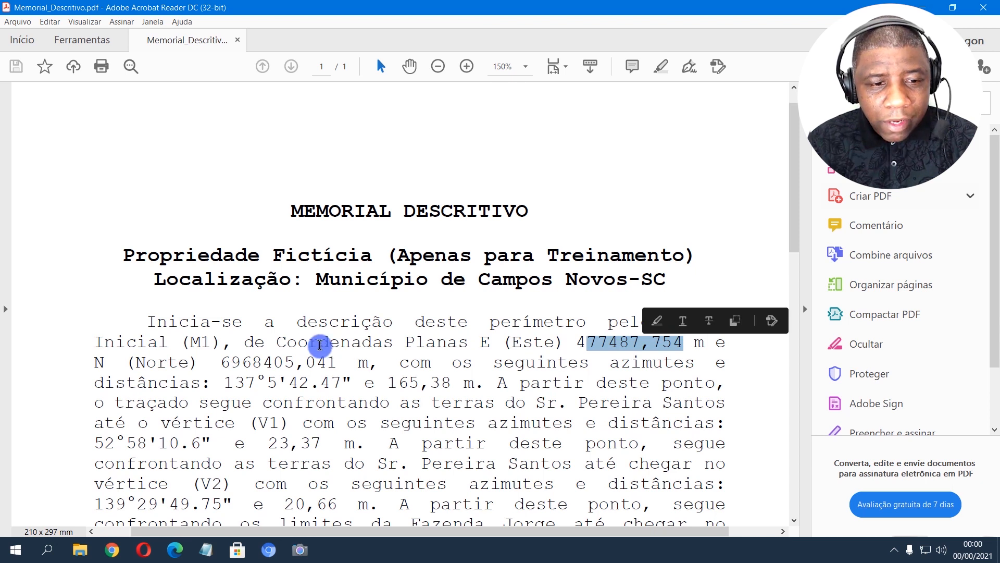
left_click(182, 342)
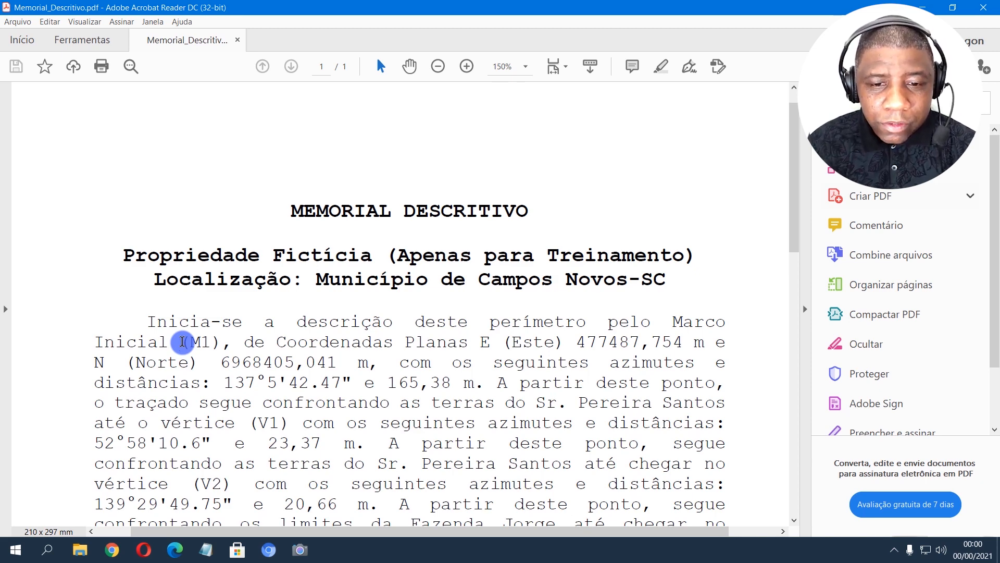
- Examine the property title, its location and state, marker M1, and the first azimuth and distance in the Memorial Descritivo
scroll(427, 253, "down", 4)
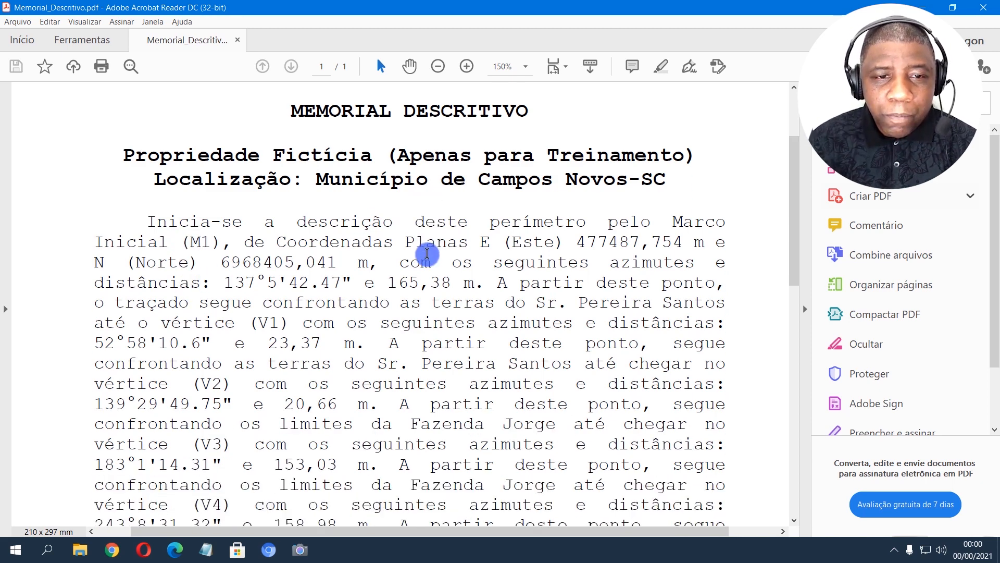
scroll(426, 253, "up", 1)
left_click_drag(124, 180, 360, 182)
left_click_drag(629, 205, 667, 204)
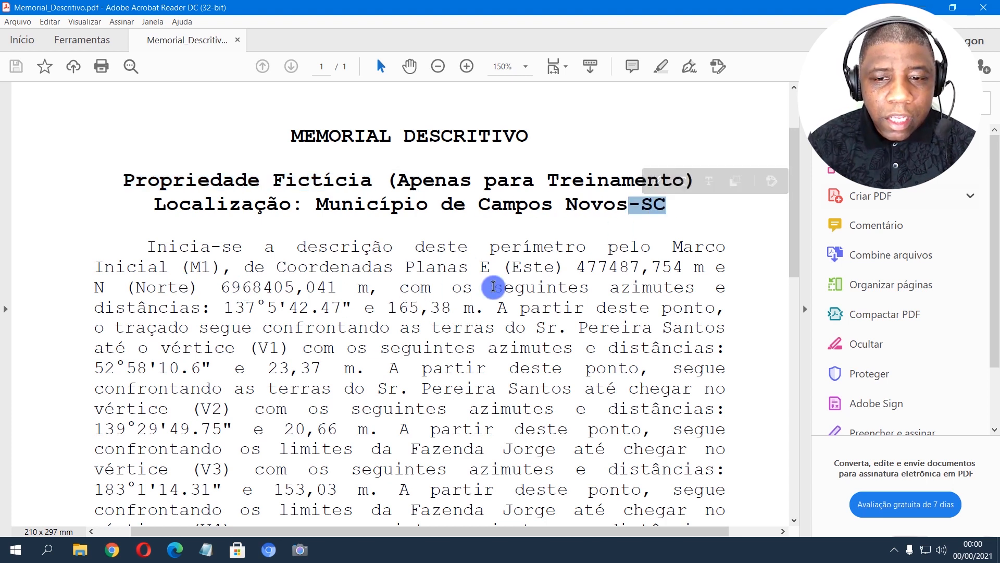
left_click(482, 267)
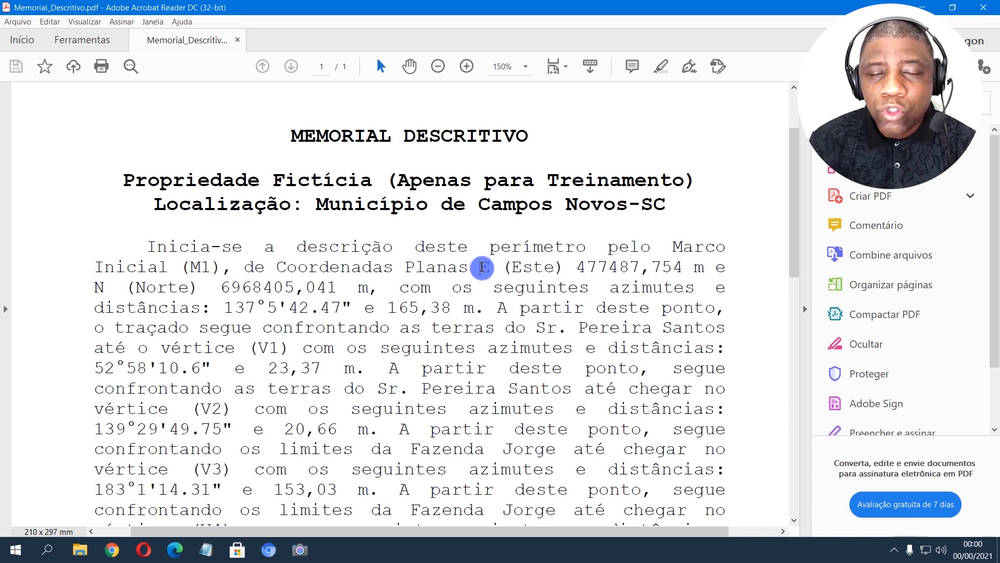
left_click_drag(482, 268, 508, 268)
left_click_drag(180, 267, 207, 267)
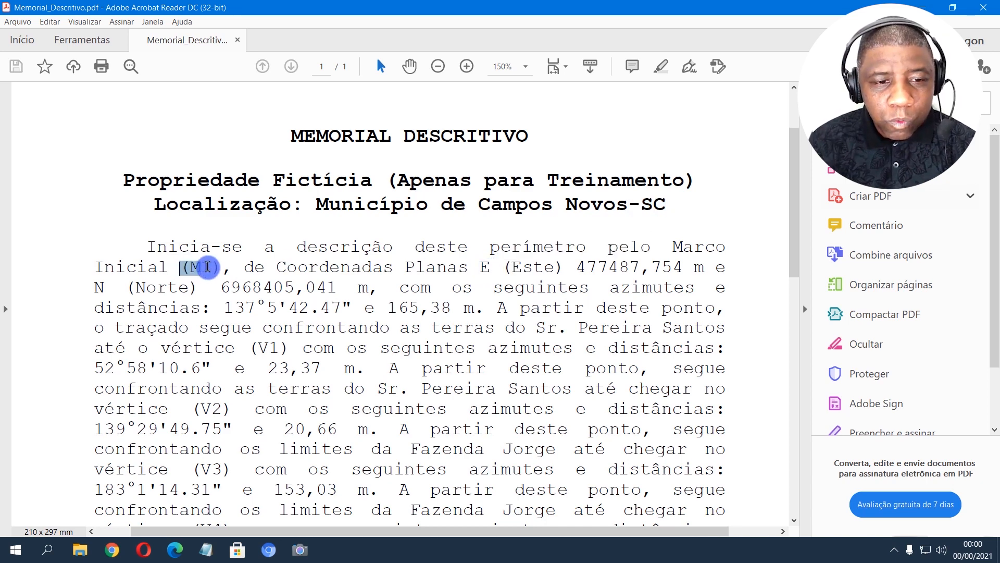
scroll(444, 321, "down", 3)
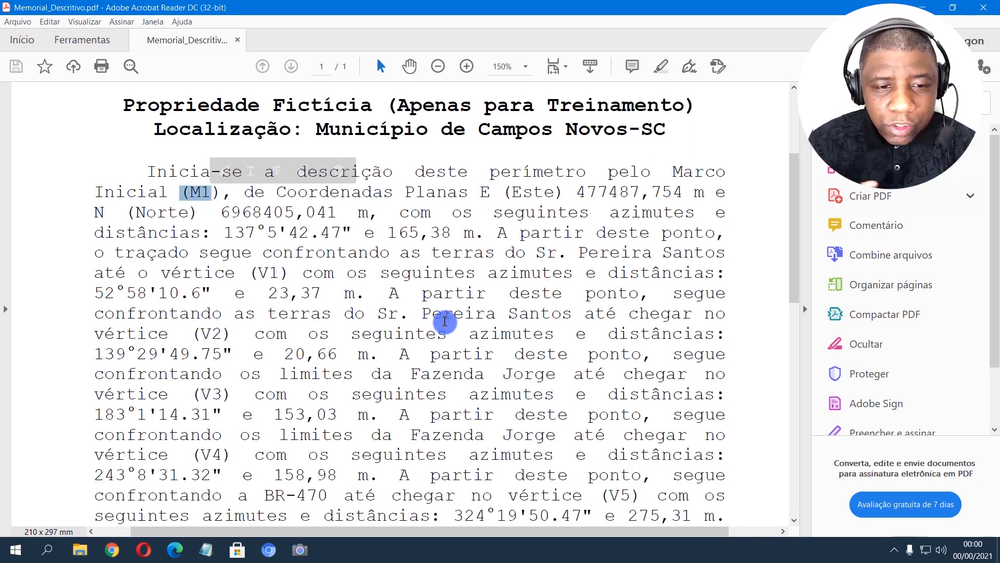
scroll(444, 322, "down", 1)
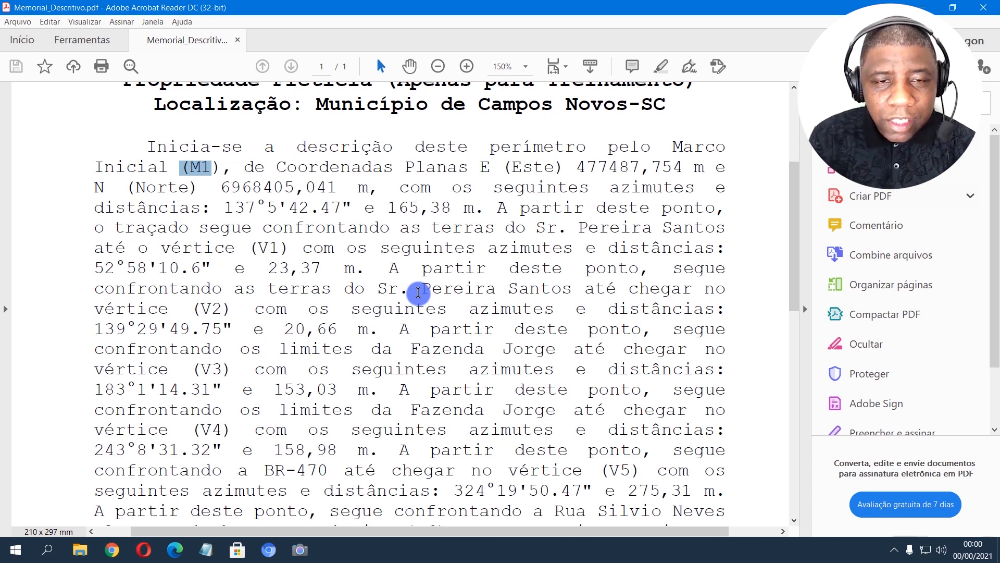
left_click_drag(224, 208, 470, 204)
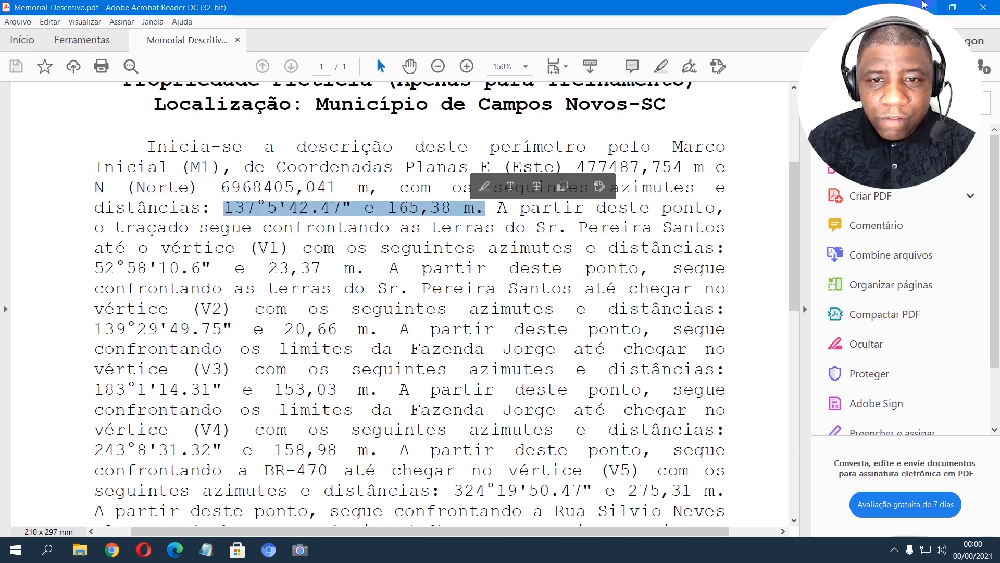
- Switch to the azimute folder, open Azimutes_e_Distancias_Formatados.txt in Notepad, and move its window over the folder window
left_click(923, 6)
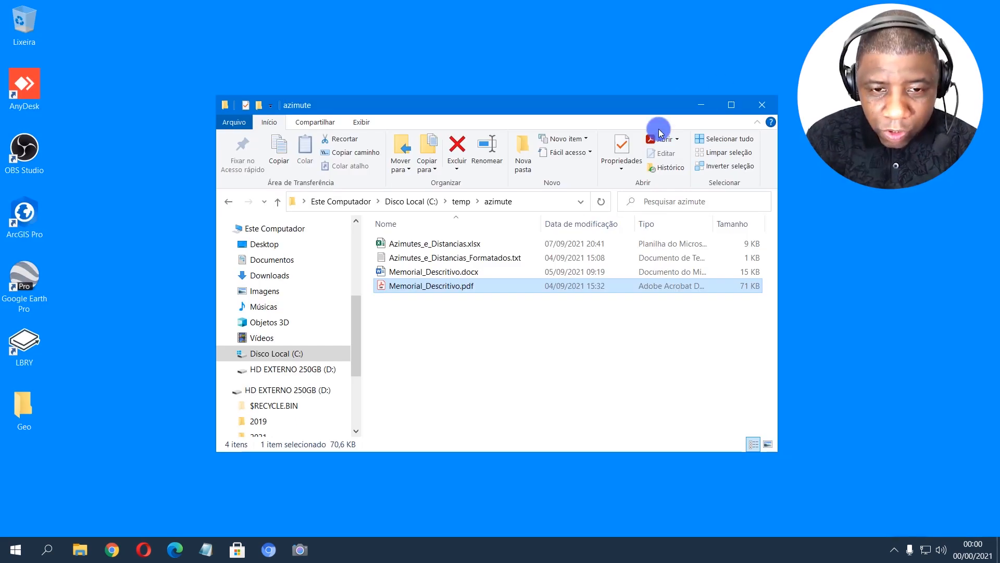
double_click(415, 258)
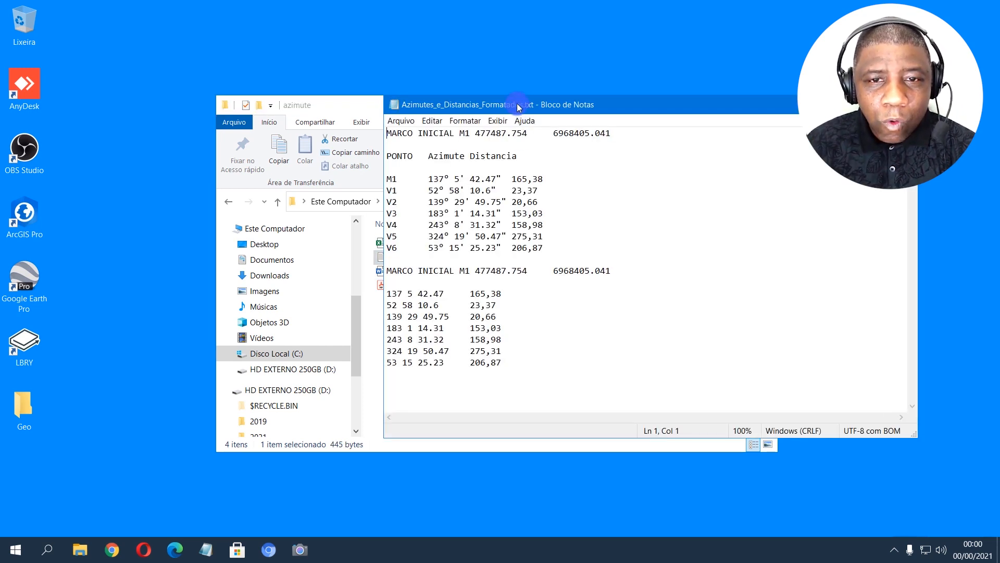
left_click_drag(518, 107, 366, 98)
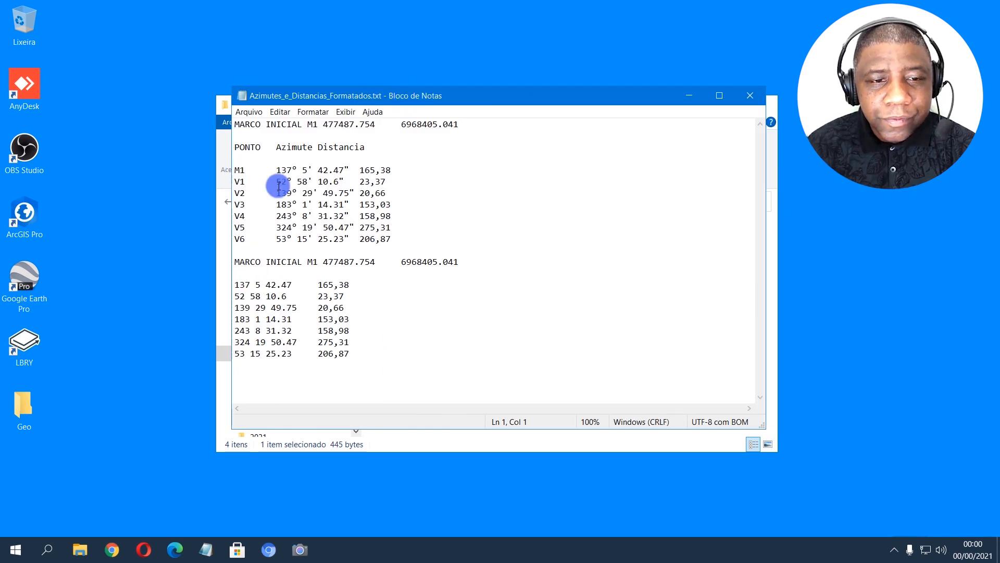
- Examine the initial marker coordinates and the azimuth and distance of point M1 in the first block of the text file
left_click_drag(232, 170, 397, 165)
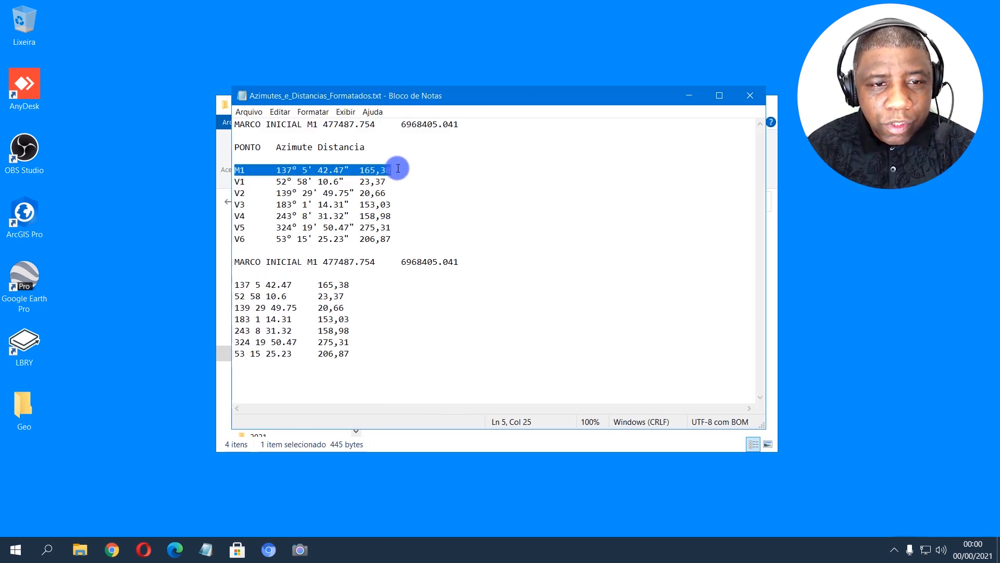
left_click(246, 146)
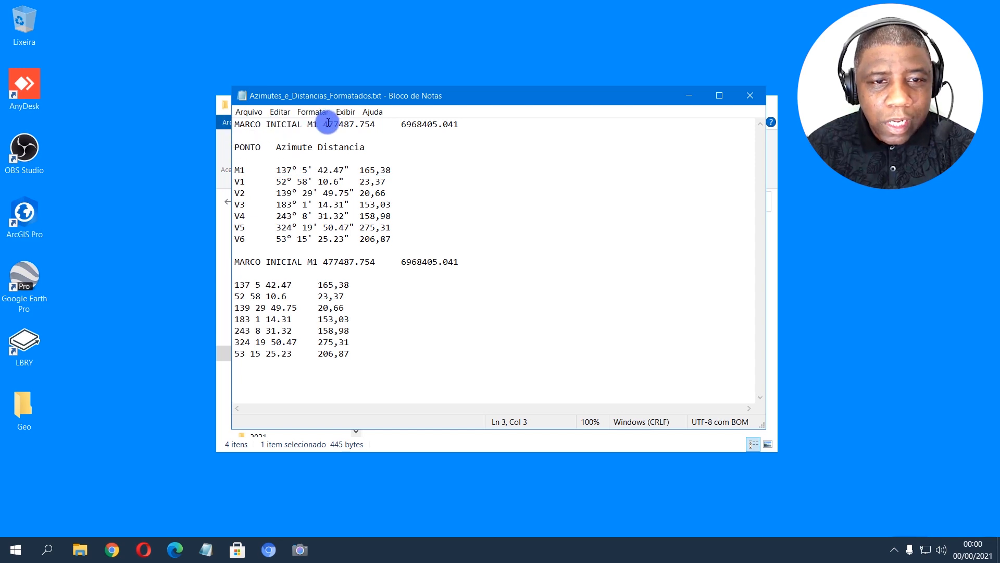
left_click_drag(324, 124, 460, 124)
left_click(337, 227)
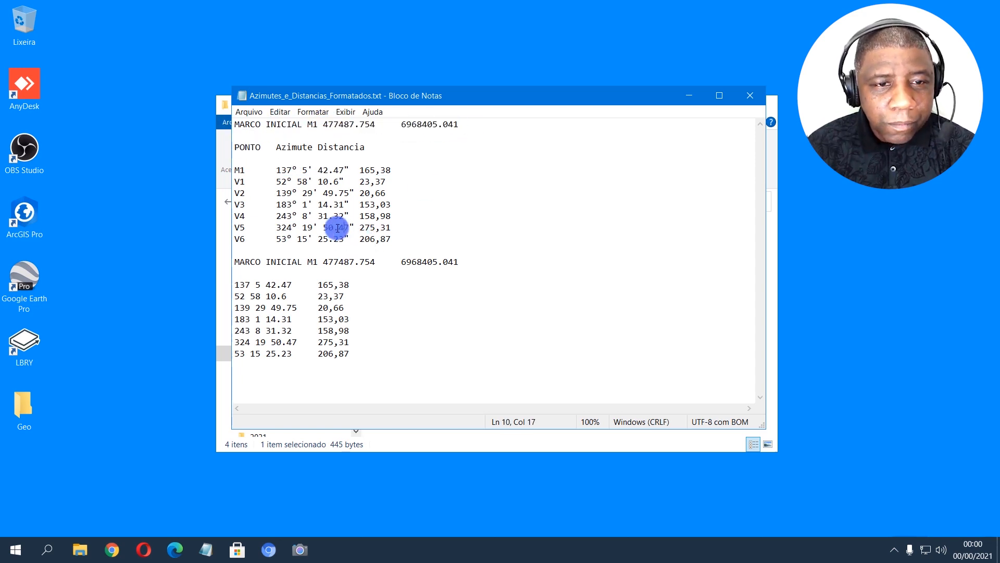
left_click(235, 169)
left_click_drag(257, 167, 396, 170)
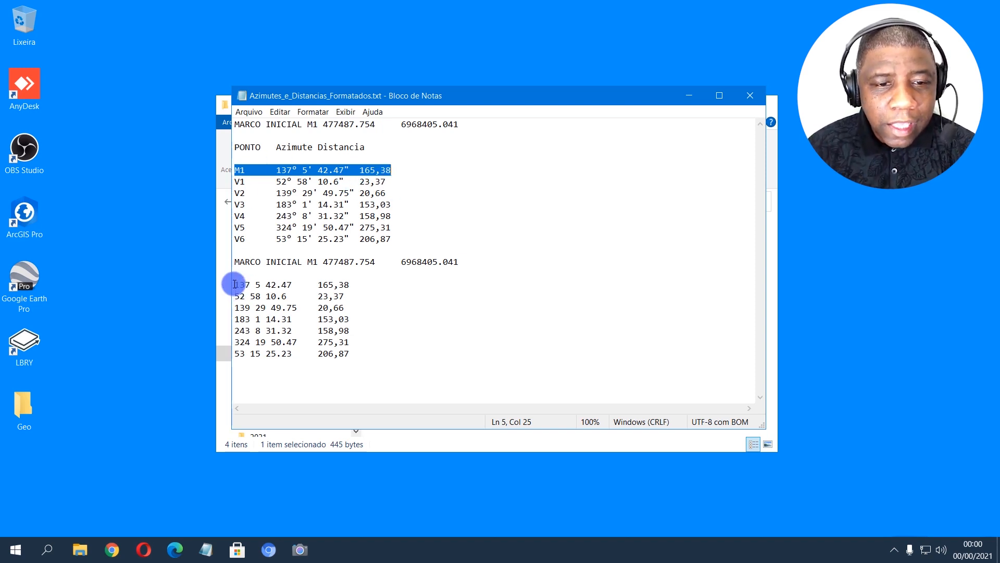
- Compare the first row of the symbol-free block with the M1 row of the block that has degree, minute and second symbols
left_click_drag(236, 285, 356, 284)
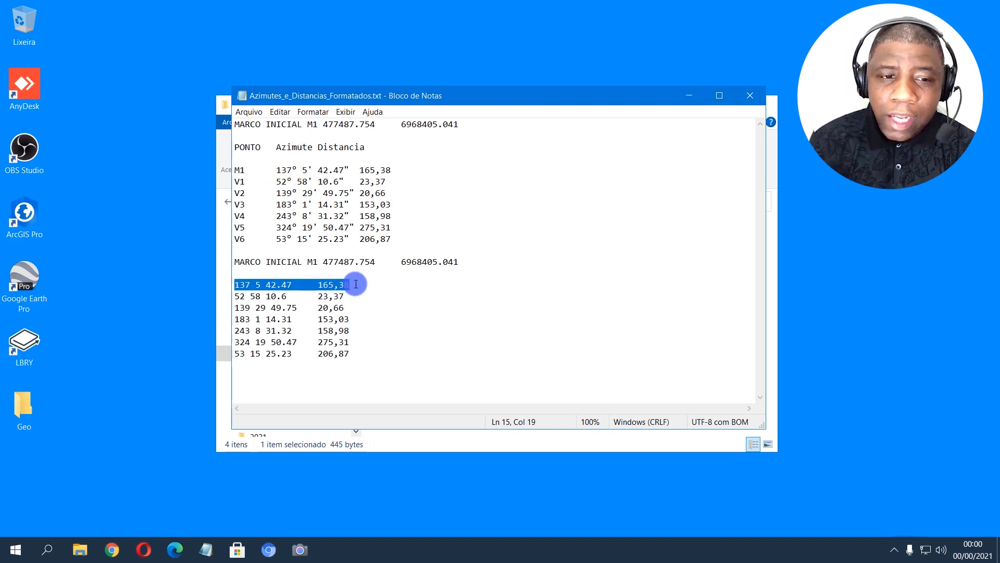
left_click(316, 285)
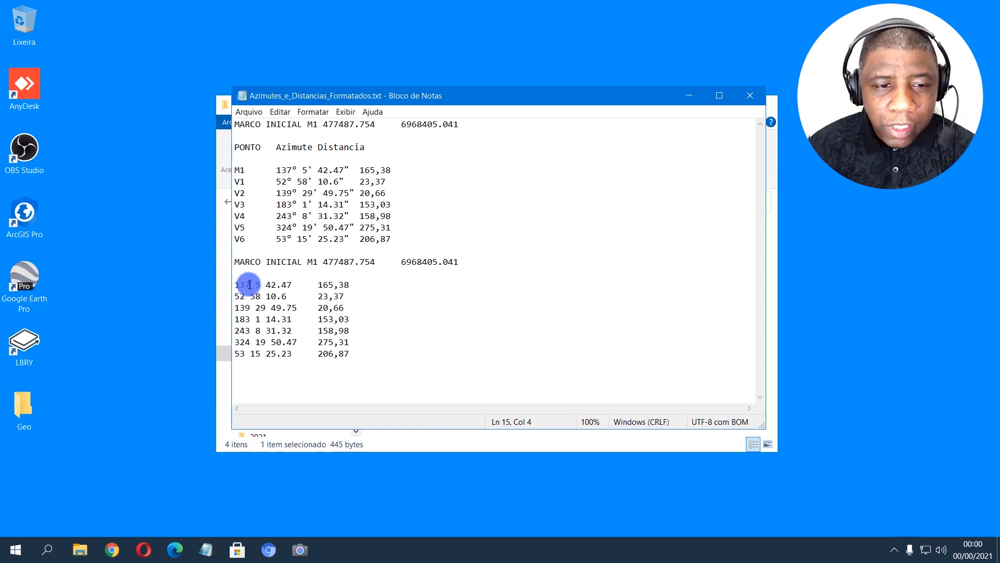
left_click(308, 169)
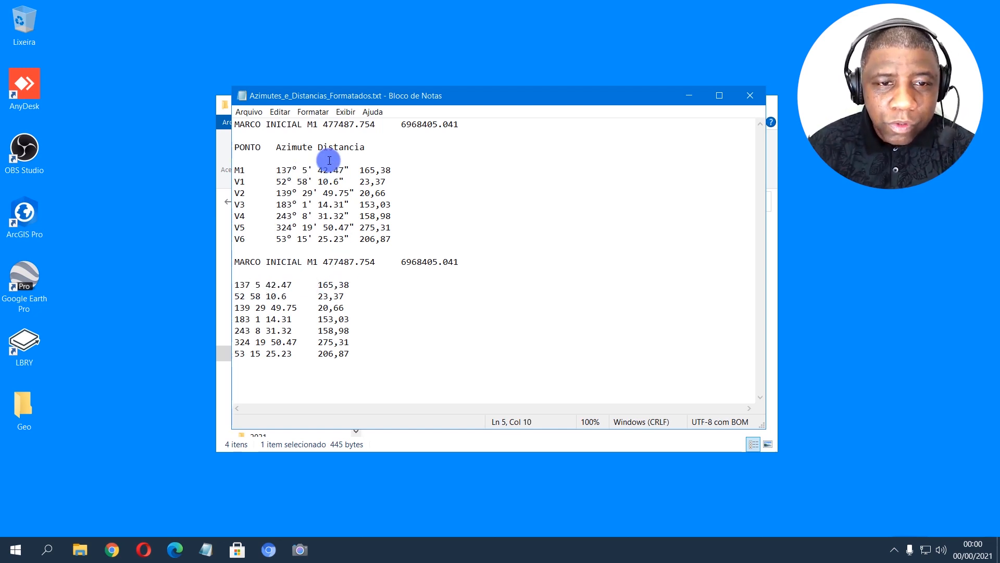
left_click(345, 170)
double_click(319, 285)
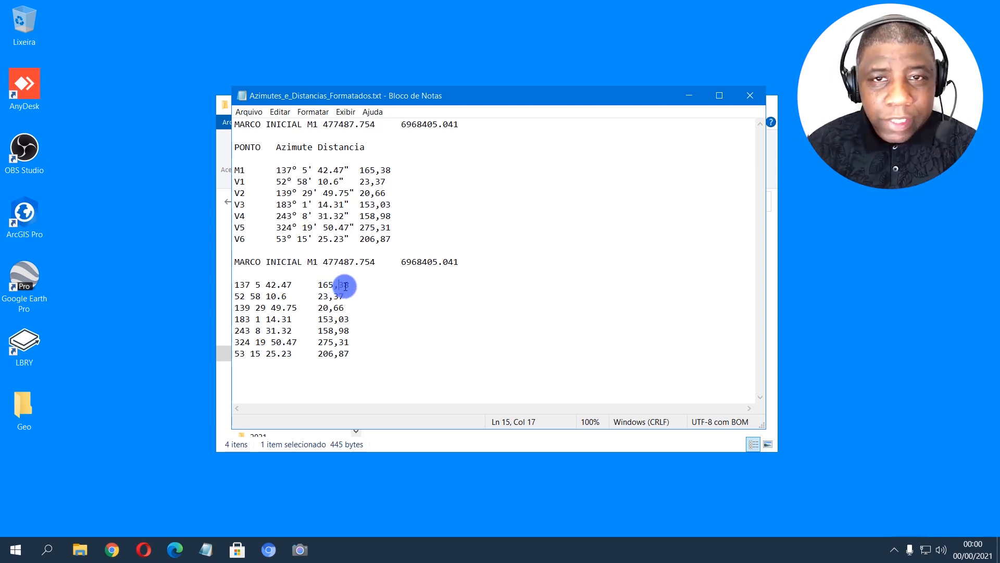
left_click_drag(234, 285, 296, 285)
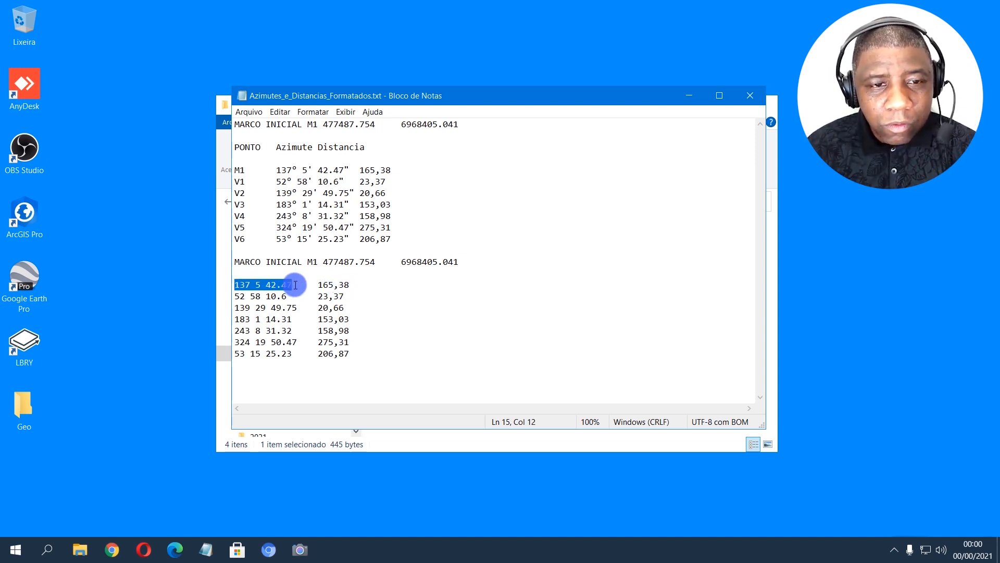
- Delete the second block of text, from the repeated MARCO INICIAL line through the last symbol-free azimuth and distance row
left_click_drag(402, 364, 202, 254)
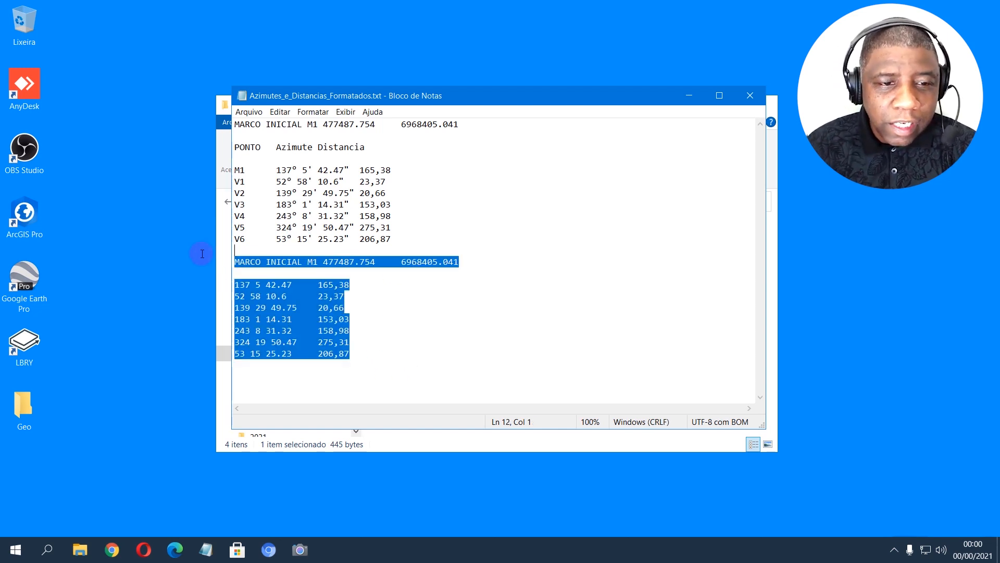
key("Delete")
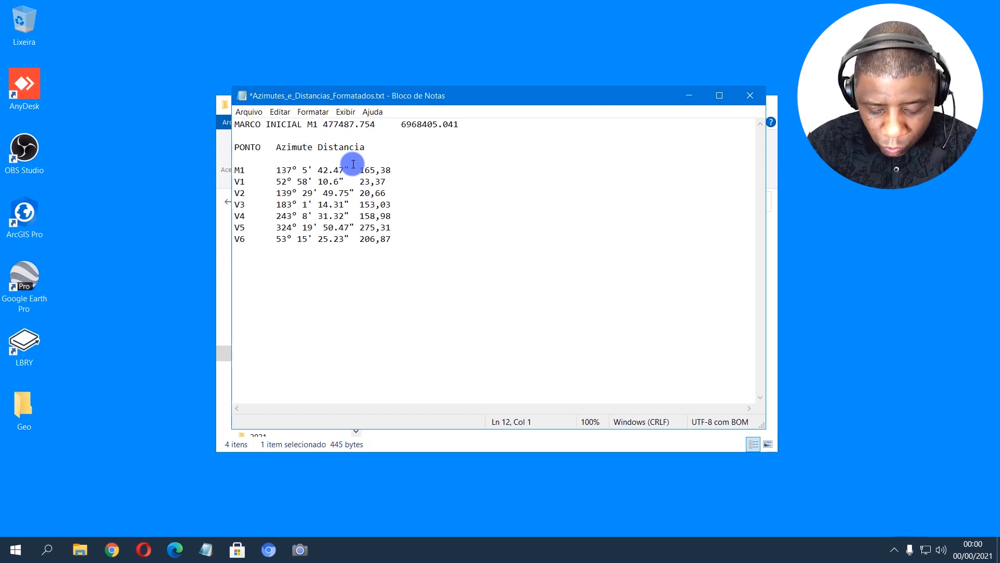
- Replace every degree symbol in the azimuths with nothing, using the symbol copied from the M1 row as the search text
key("ctrl+h")
left_click_drag(352, 173, 496, 181)
left_click(294, 168)
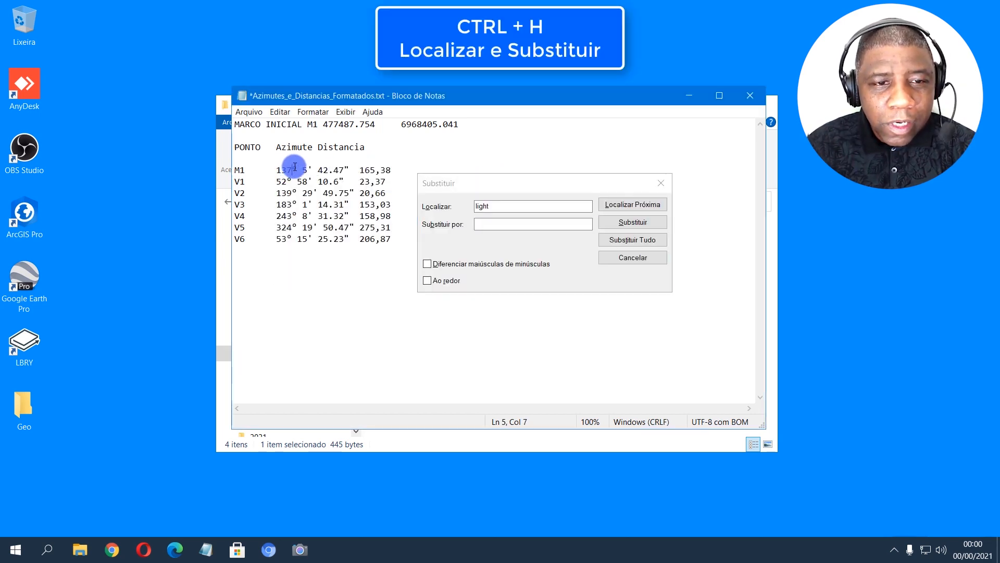
right_click(295, 166)
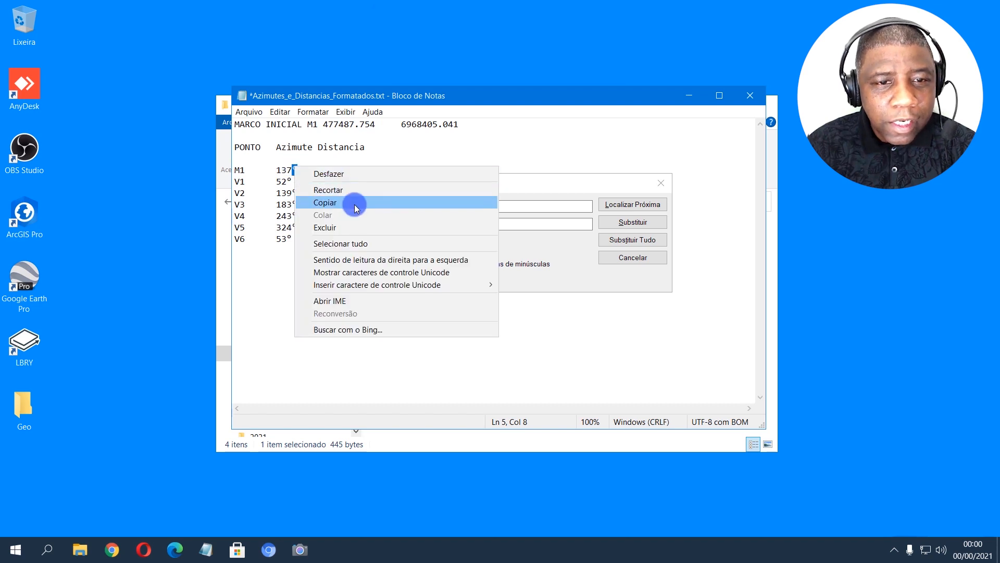
left_click(324, 199)
left_click(429, 207)
key("BackSpace")
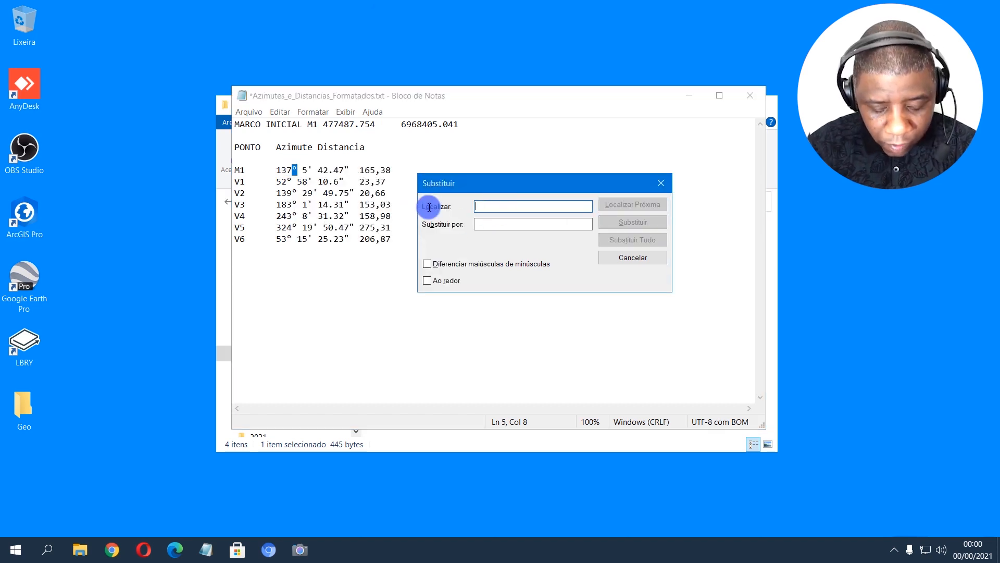
type("°")
left_click(516, 225)
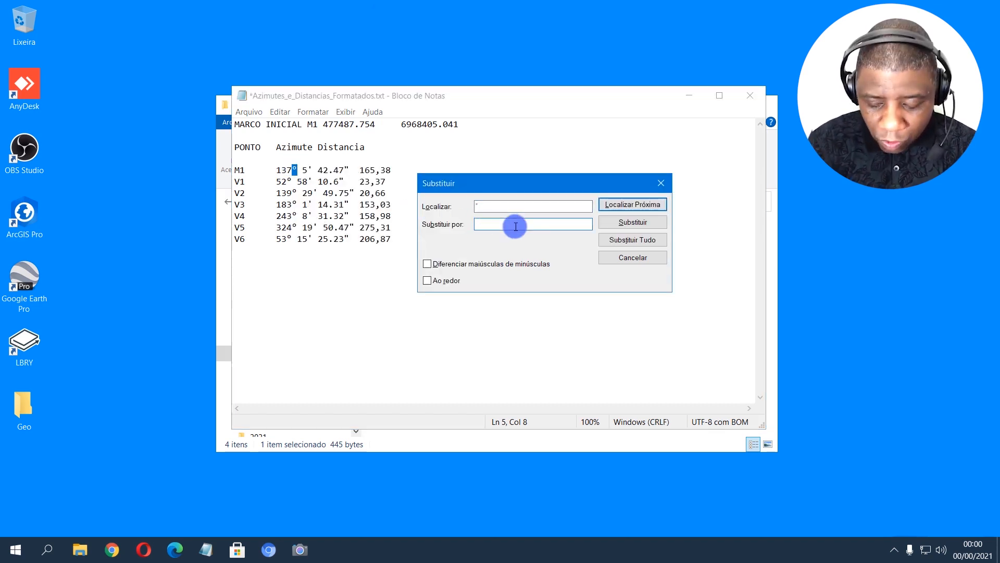
left_click(626, 242)
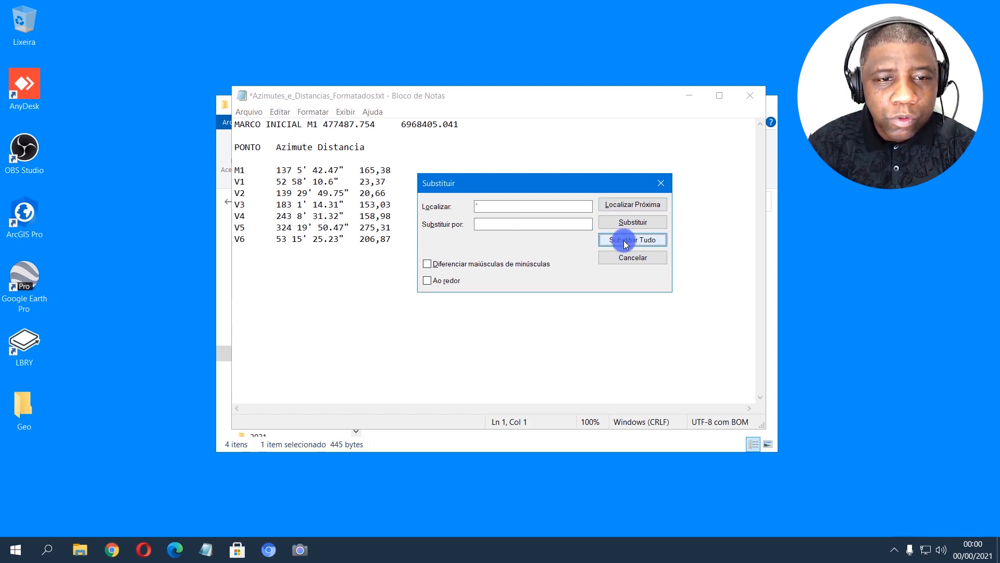
- Replace every minute mark (') in the azimuths with nothing
left_click_drag(499, 203, 447, 200)
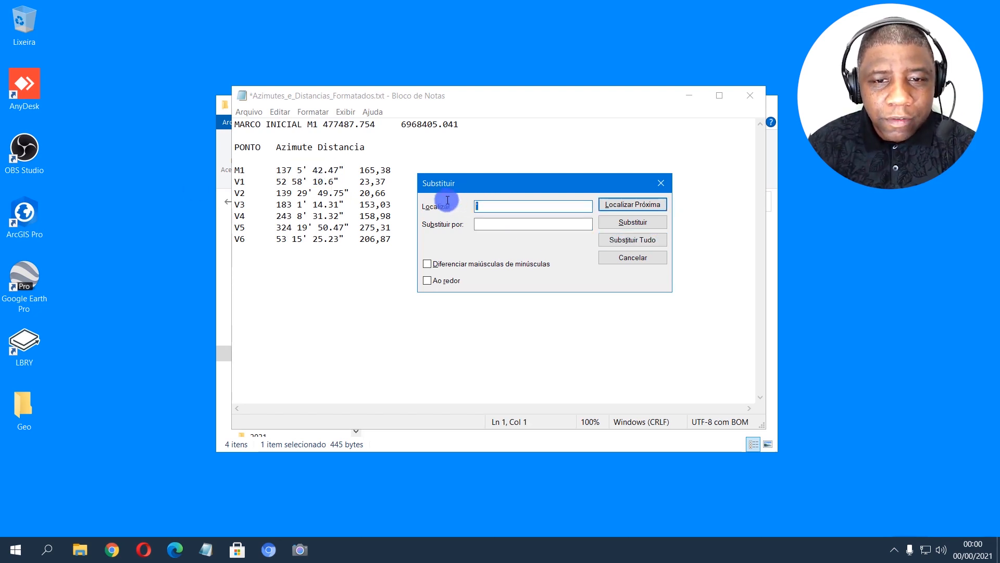
type("'")
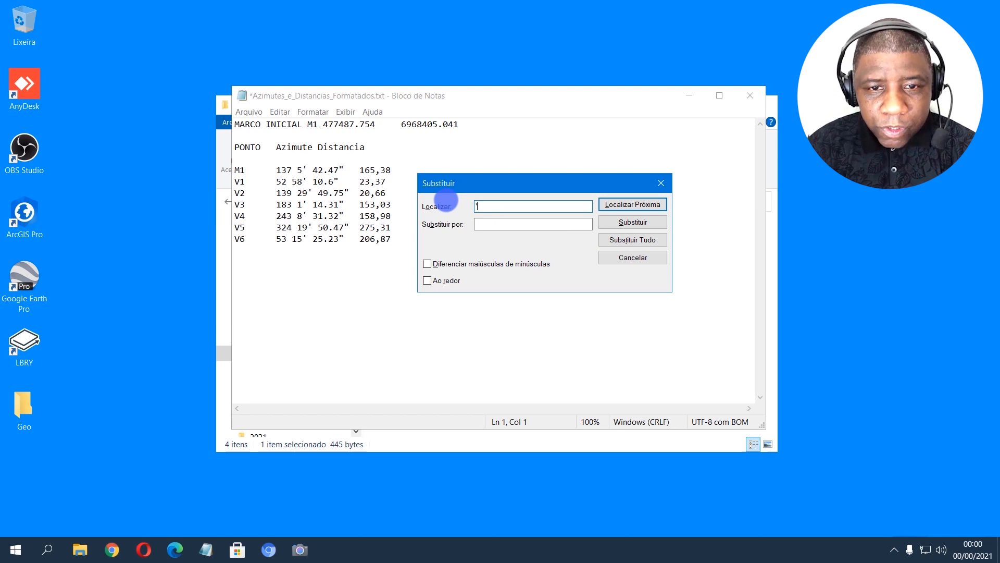
left_click(626, 241)
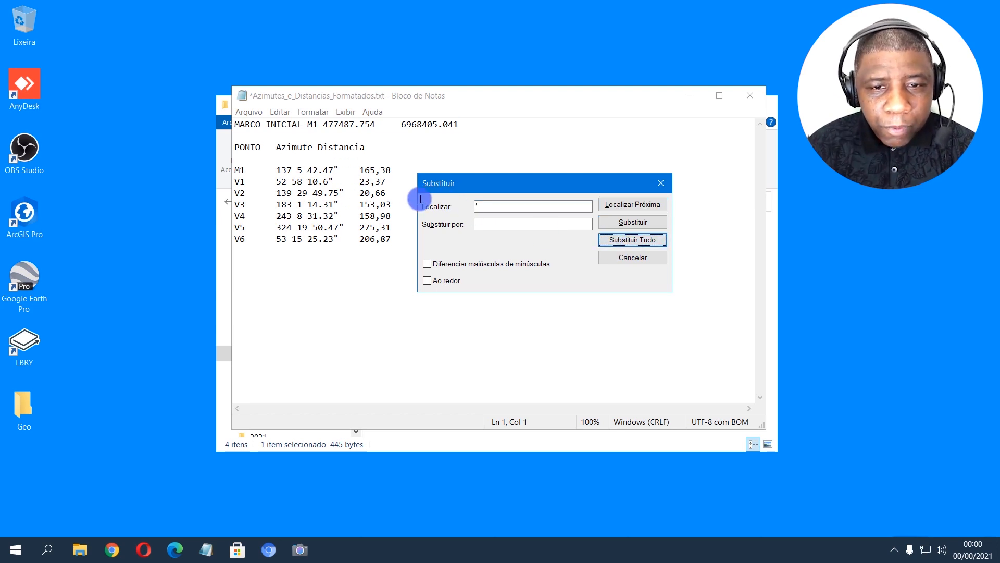
- Replace every seconds mark (") in the azimuths with nothing and close the replace dialog
left_click_drag(487, 203, 448, 199)
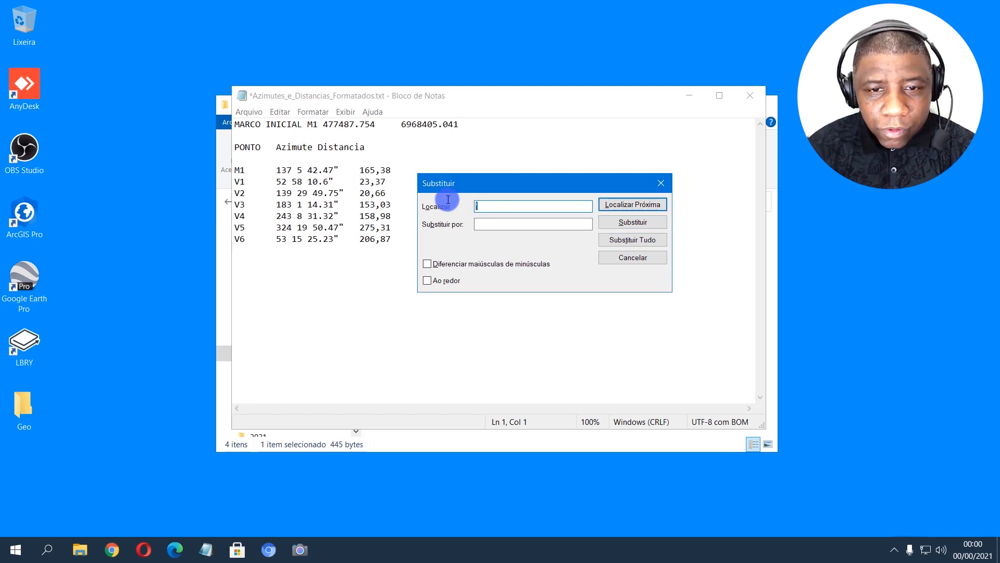
type("\"")
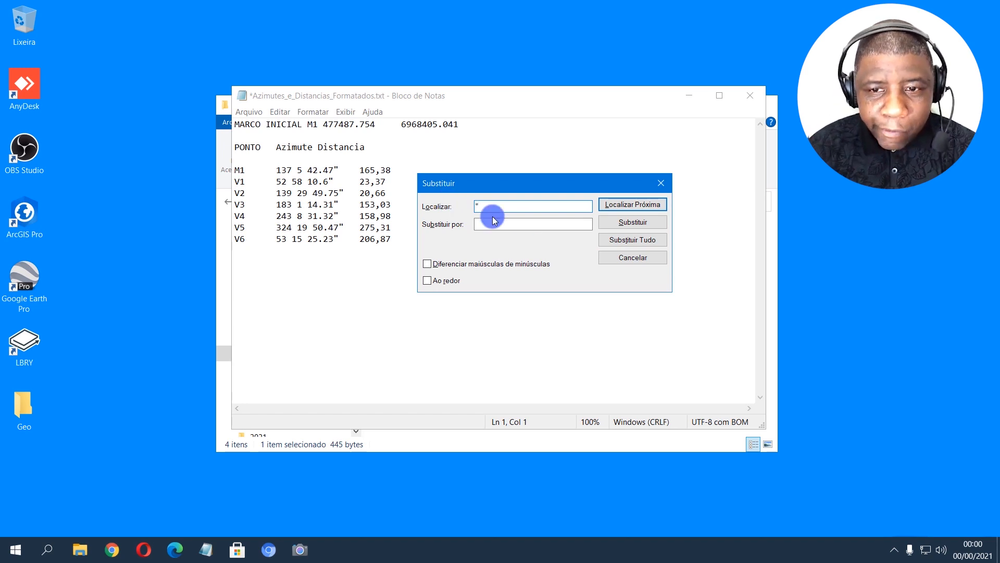
left_click(633, 240)
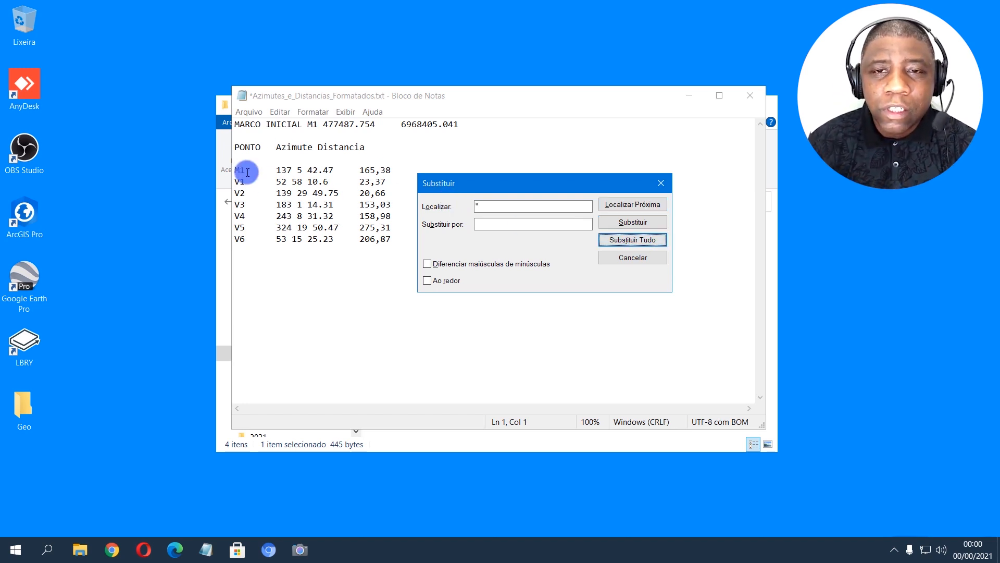
left_click(633, 258)
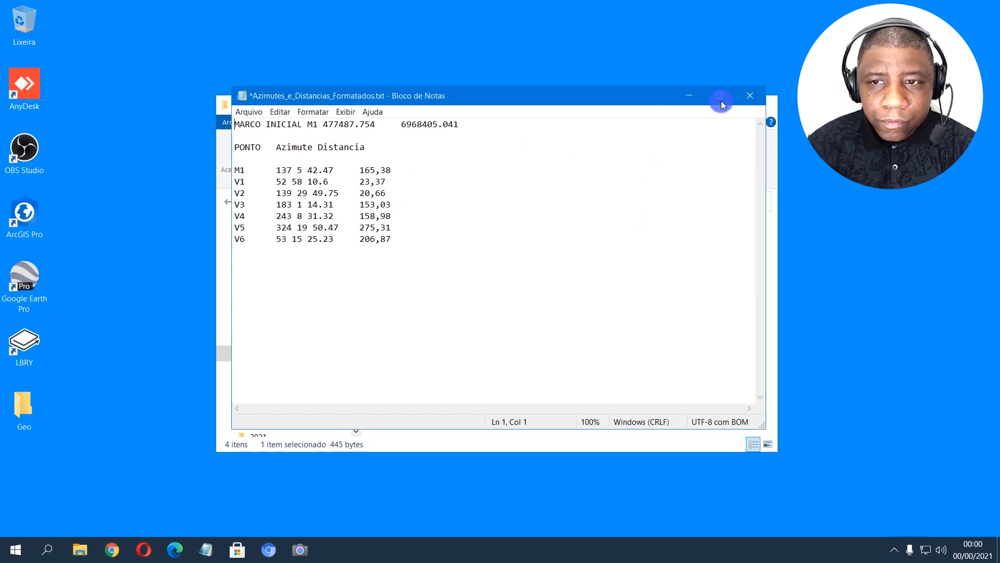
- Close the text file without saving the symbol replacements and reopen Azimutes_e_Distancias_Formatados.txt
left_click(751, 96)
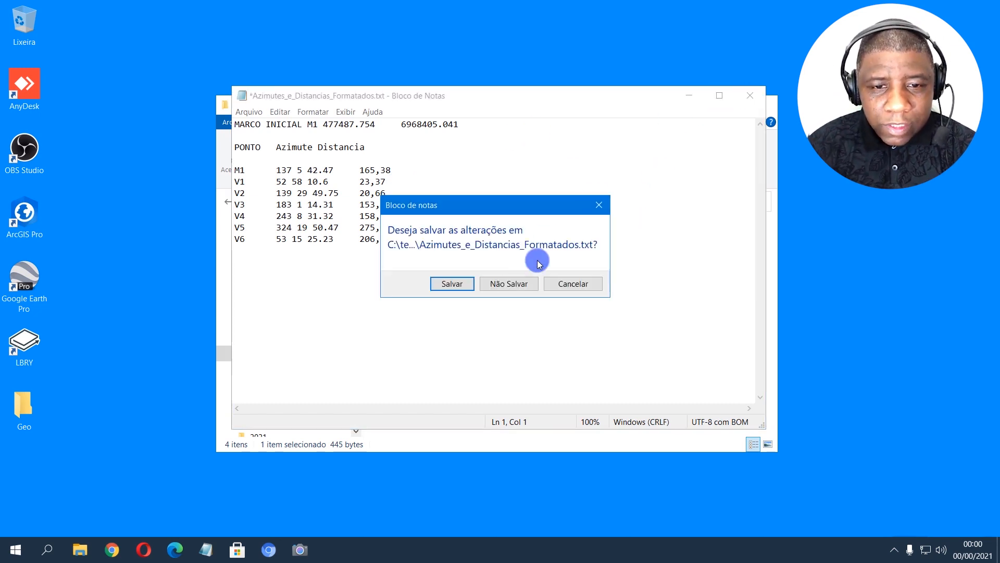
left_click(503, 284)
double_click(397, 263)
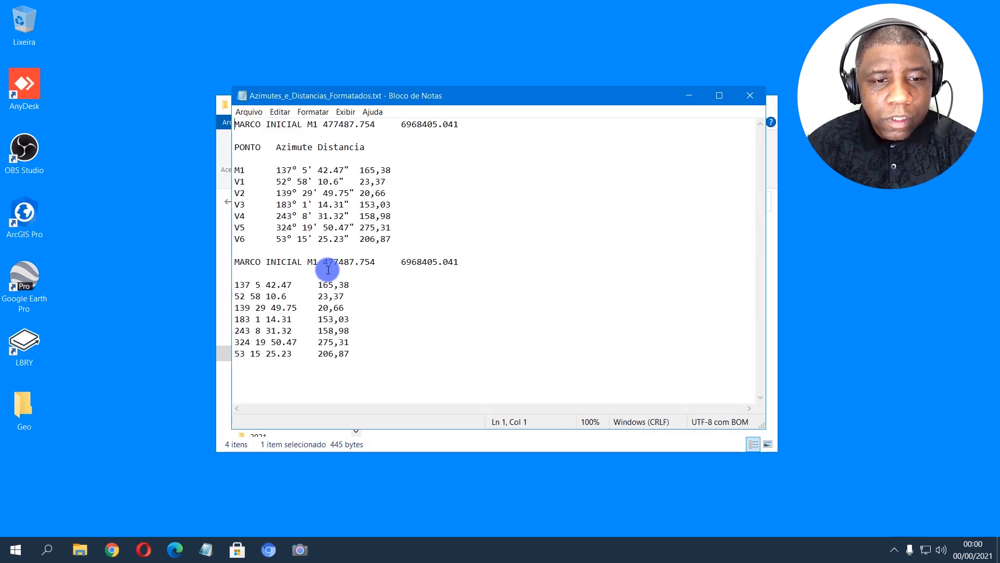
- Examine the starting mark's coordinates and the first azimuth and distance in the symbol-free block, and minimize the text file
left_click_drag(323, 262, 376, 262)
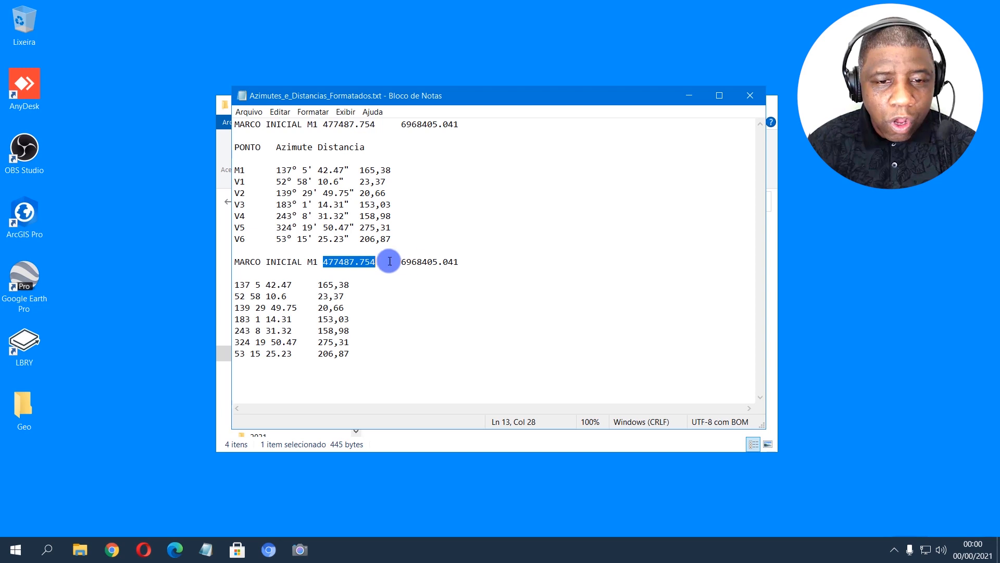
left_click(441, 262)
left_click(391, 286)
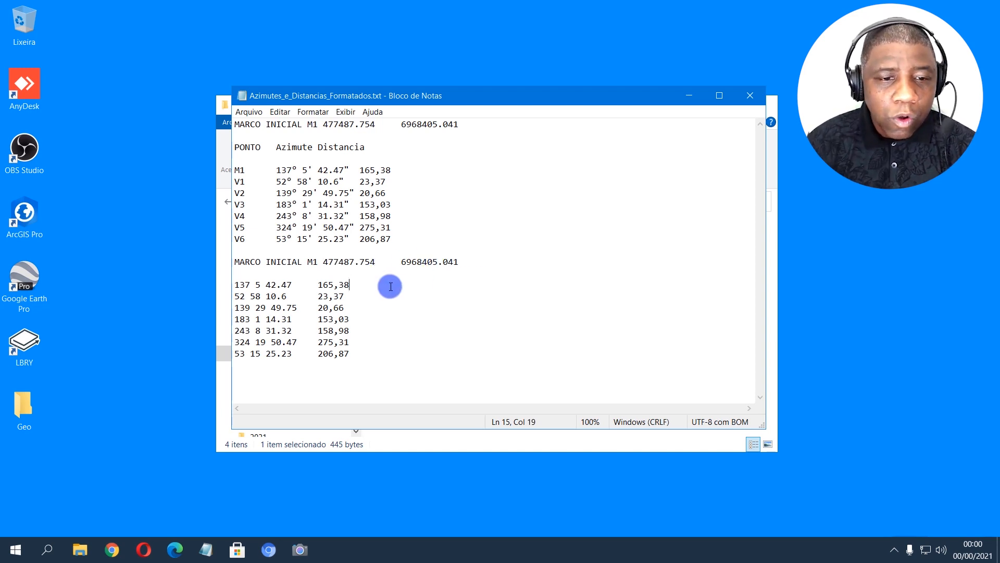
left_click_drag(322, 262, 401, 258)
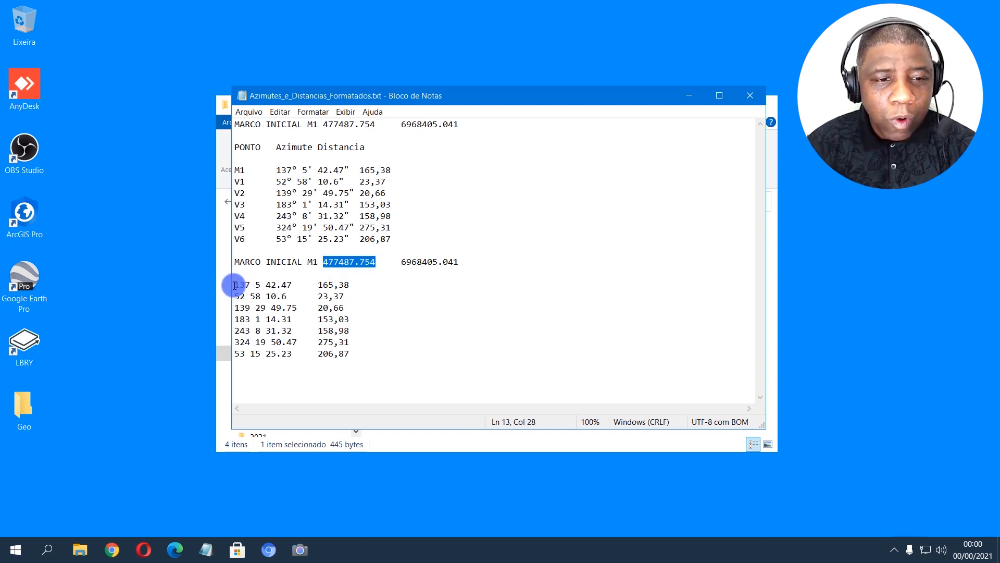
left_click_drag(235, 285, 288, 286)
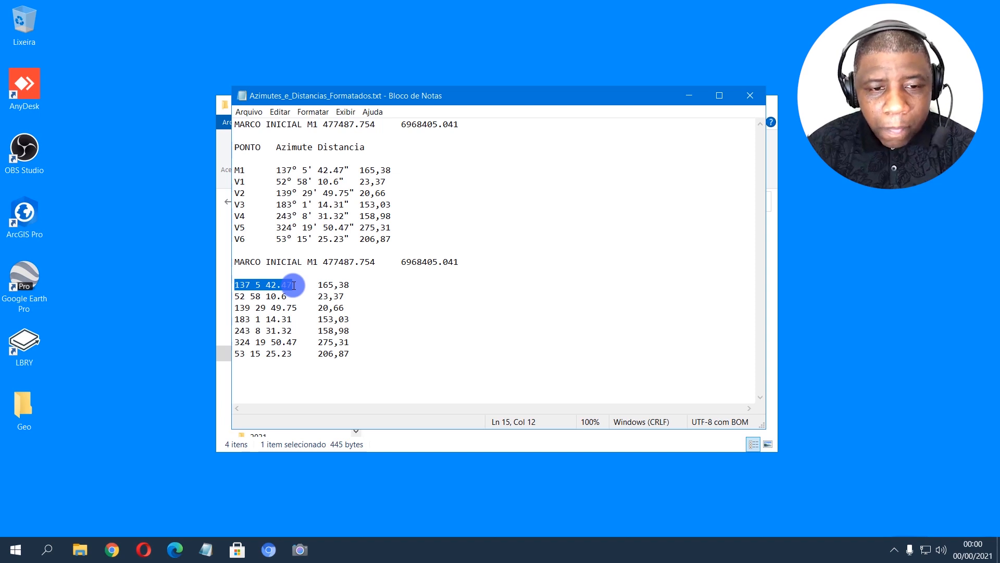
left_click(327, 285)
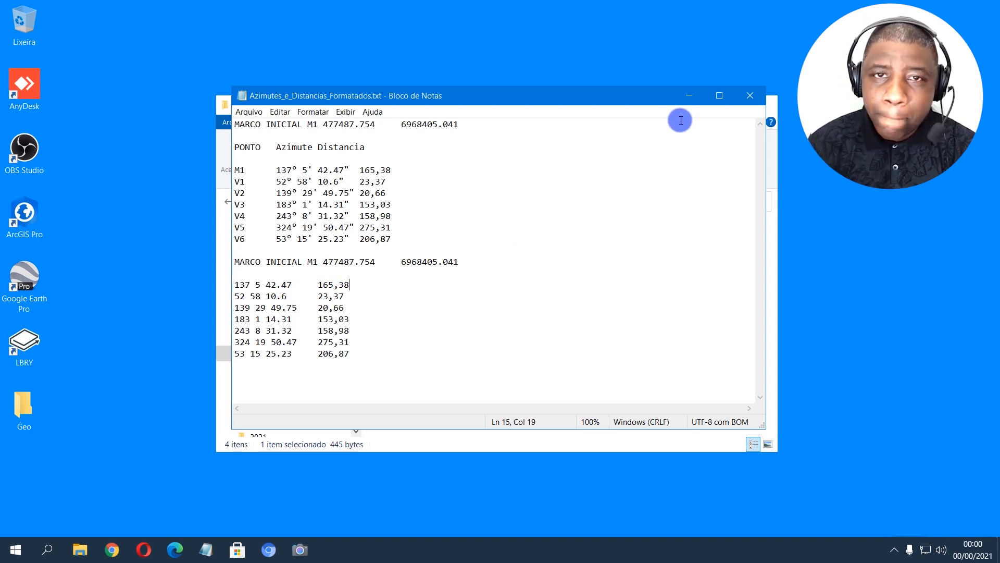
left_click(687, 98)
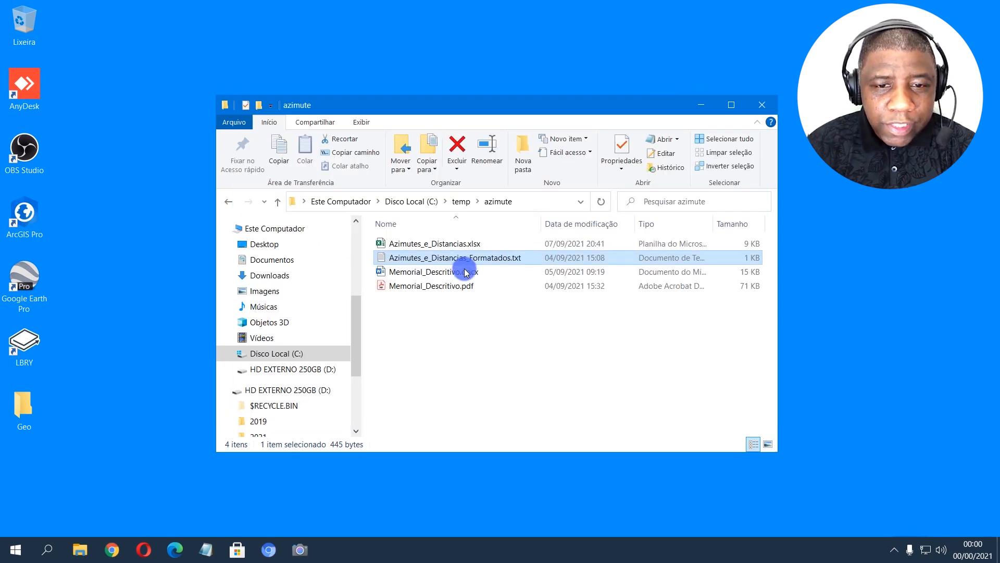
left_click_drag(469, 311, 446, 255)
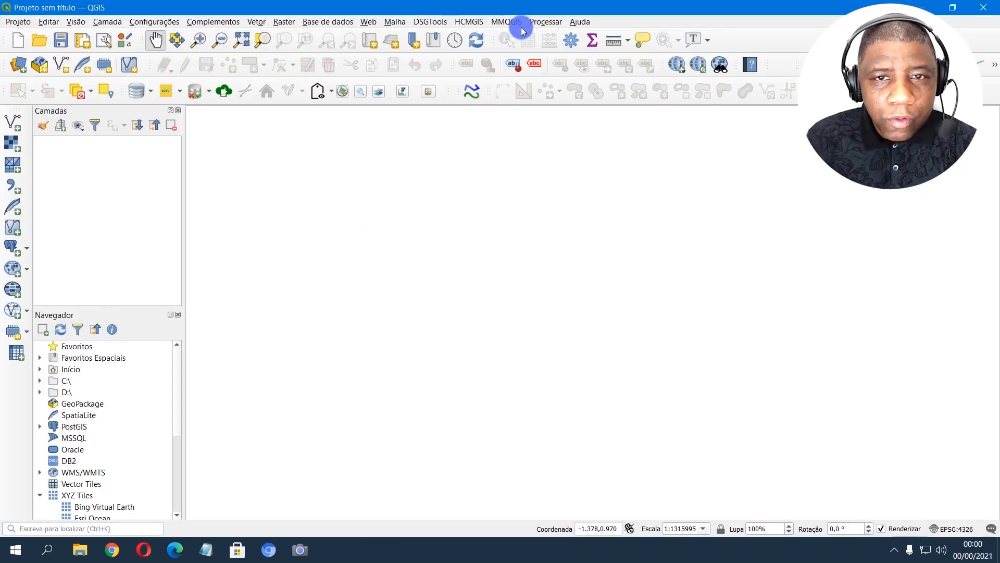
- Check the installed program version in the About information of QGIS and close it
left_click(545, 22)
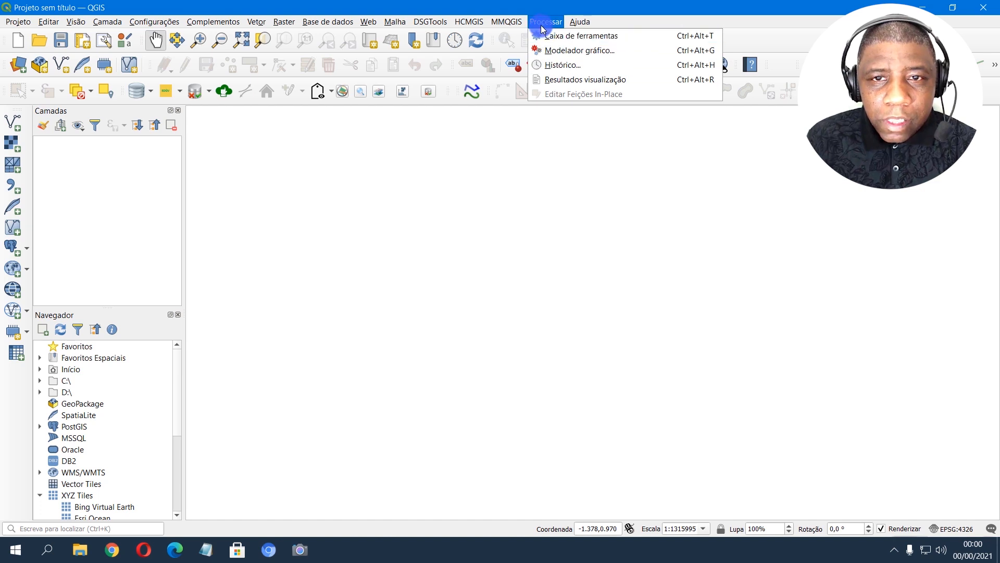
mouse_move(584, 25)
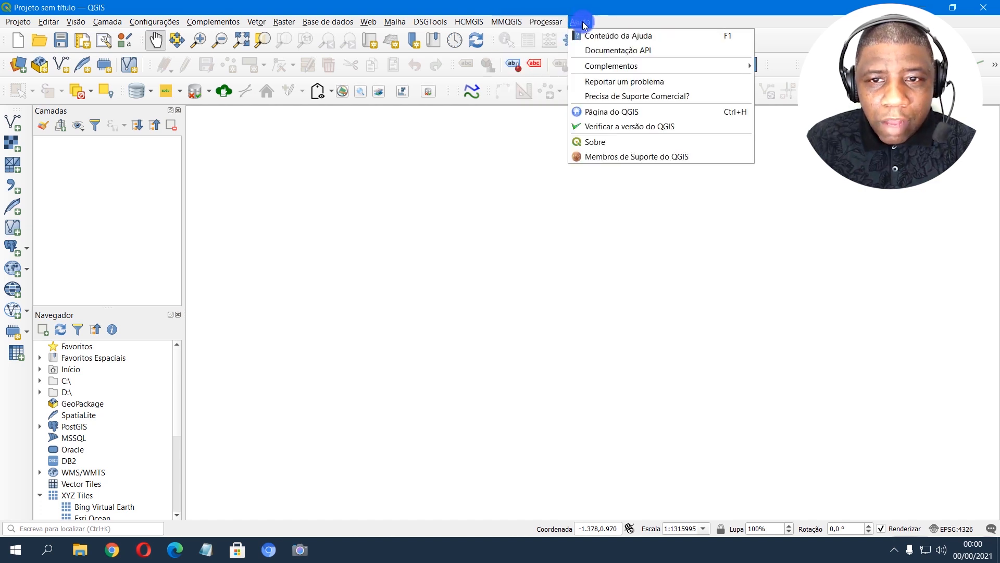
left_click(632, 141)
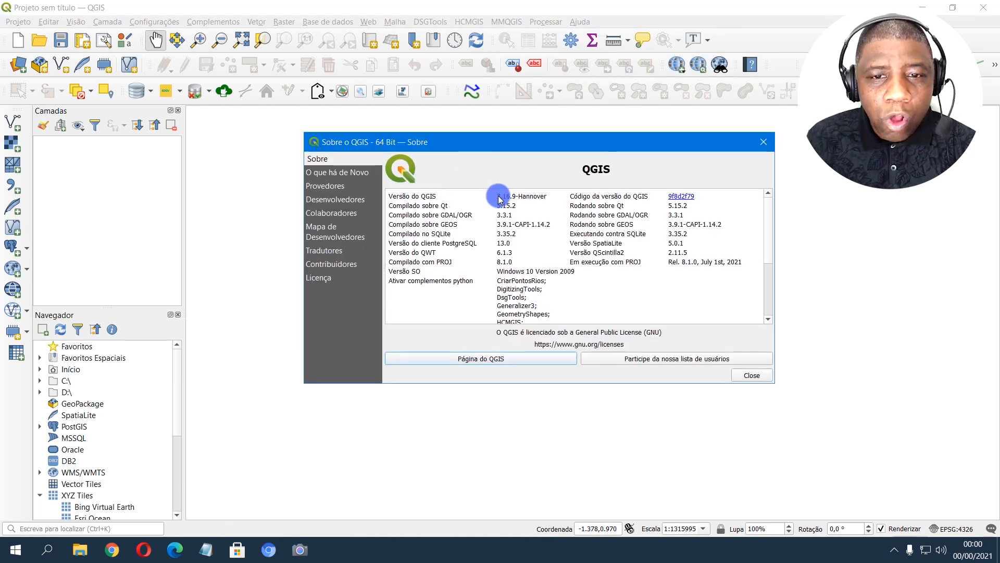
left_click_drag(496, 196, 548, 198)
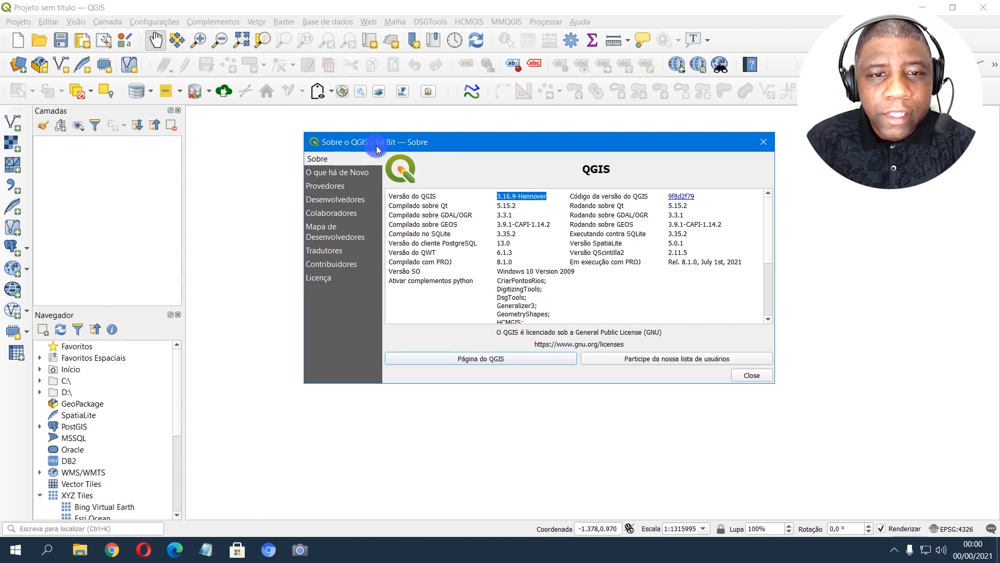
left_click_drag(378, 149, 447, 156)
left_click_drag(460, 149, 376, 178)
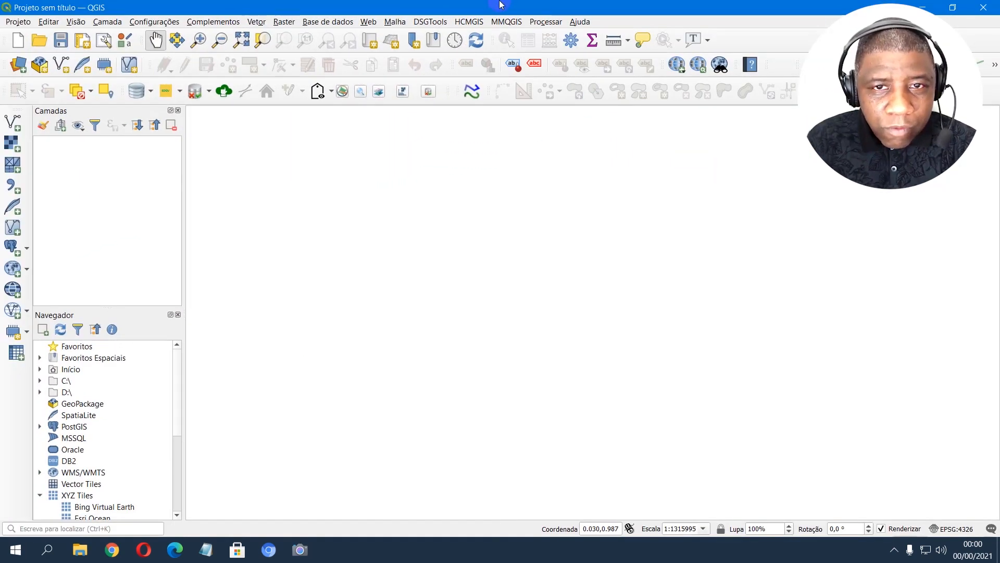
- Bring the formatted azimuths text file back up, review its first MARCO INICIAL M1 line, and minimize it
left_click(205, 549)
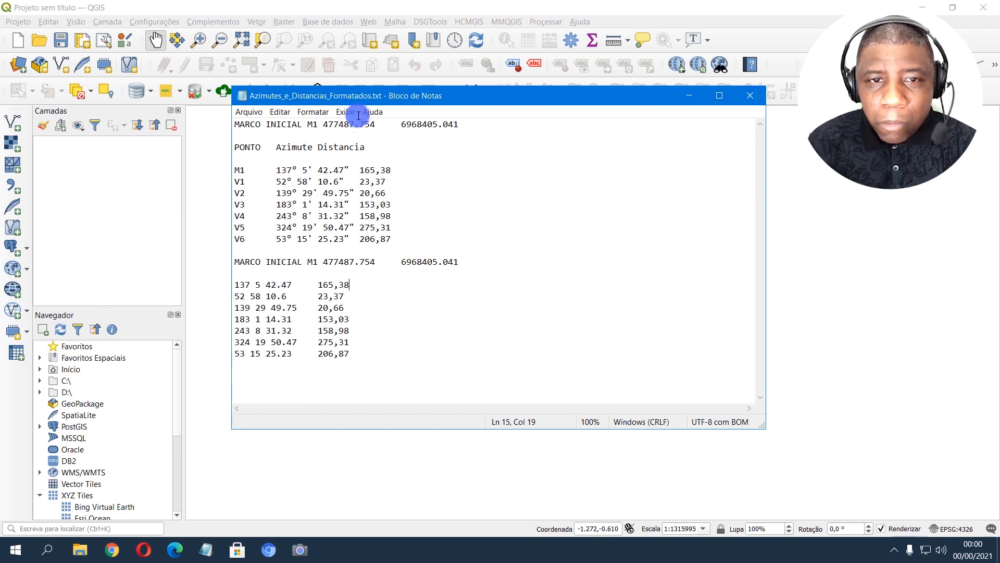
left_click_drag(375, 97, 375, 126)
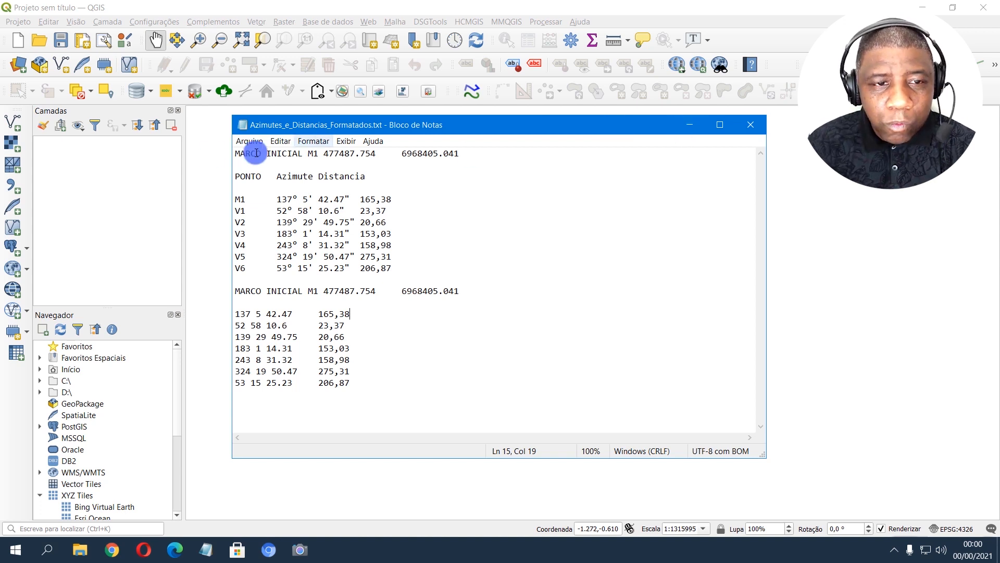
left_click_drag(235, 153, 479, 151)
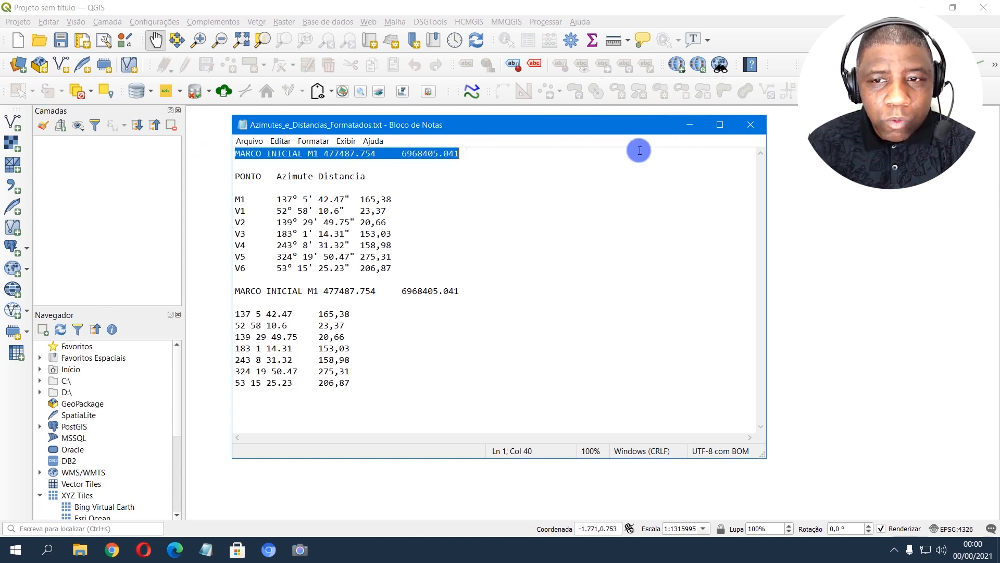
left_click(684, 123)
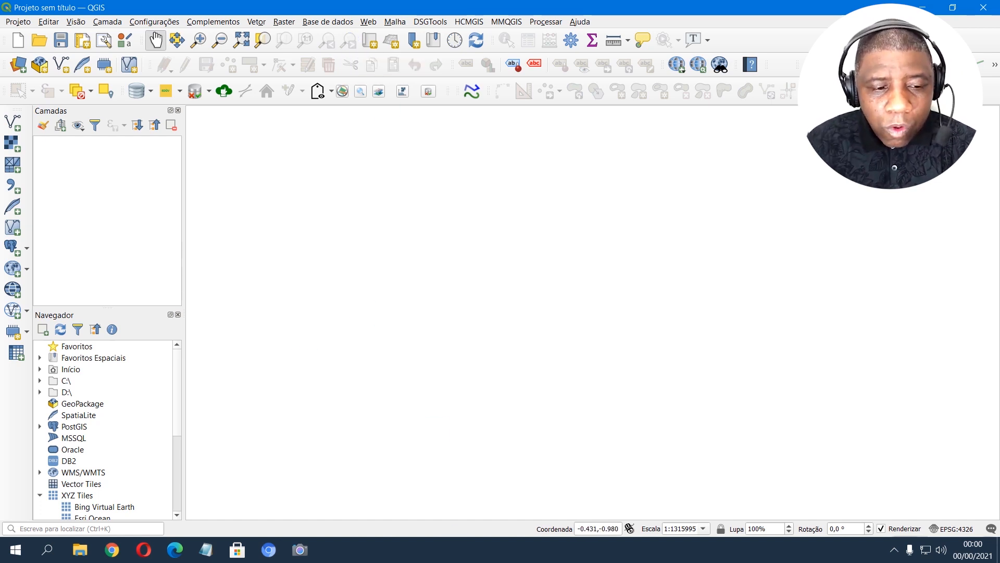
- Open the Azimutes_e_Distancias.xlsx workbook from the C:\temp\azimute folder in Excel
left_click(80, 549)
left_click(440, 250)
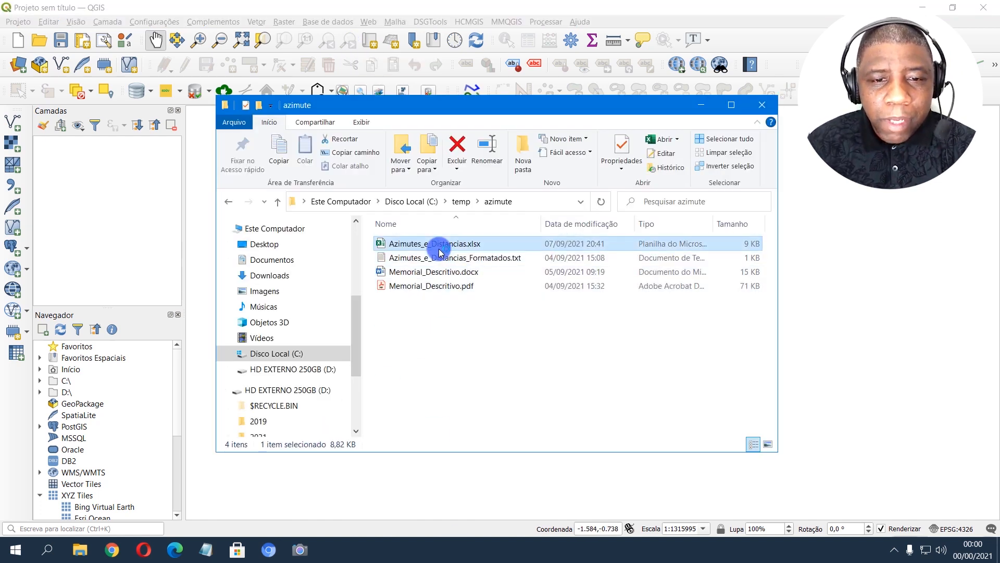
double_click(439, 251)
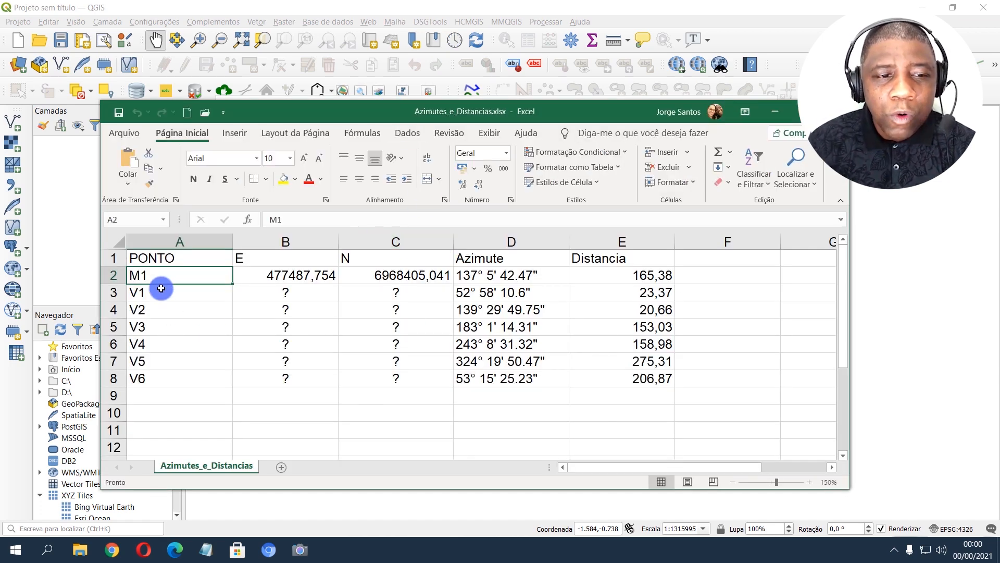
- Review the M1 row, the unknown E and N coordinates of V1 to V6, and those points' azimuths and distances
left_click(113, 275)
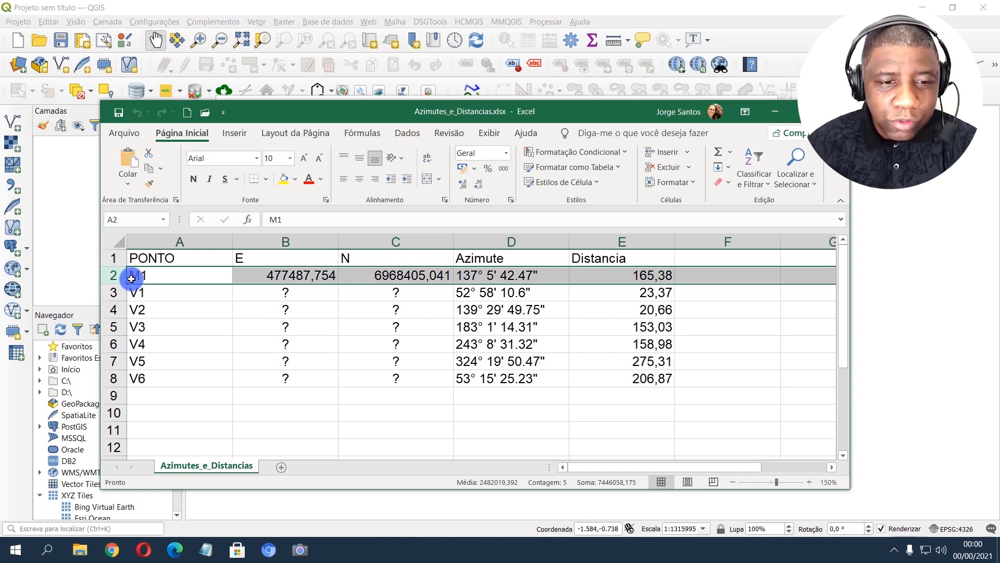
left_click(286, 290)
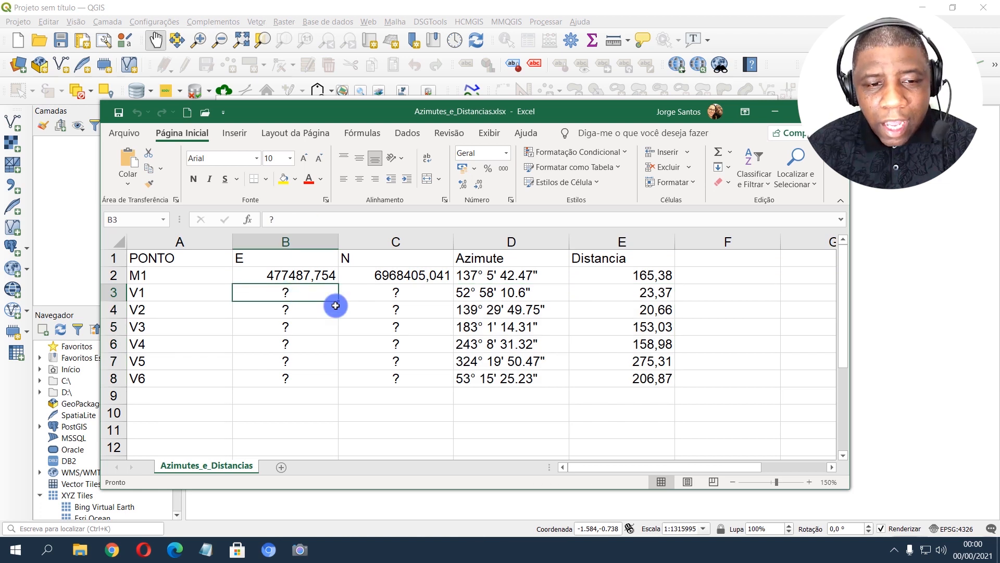
left_click_drag(335, 306, 397, 373)
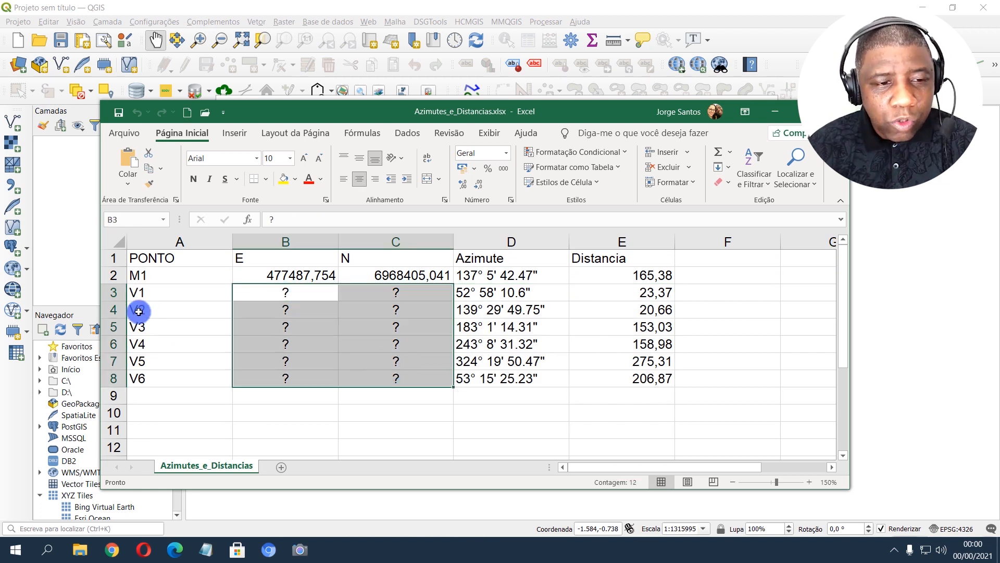
left_click(469, 292)
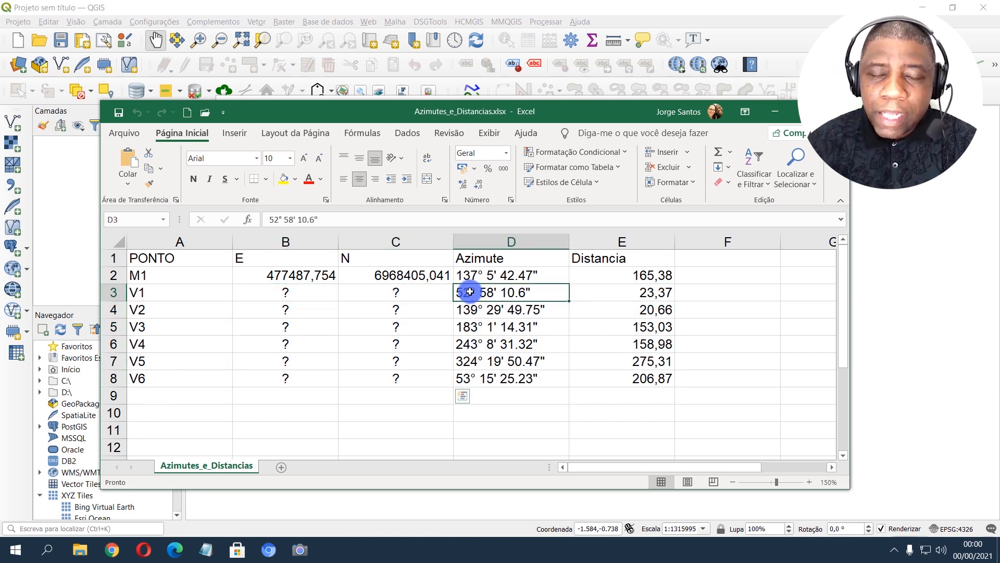
left_click_drag(470, 292, 596, 381)
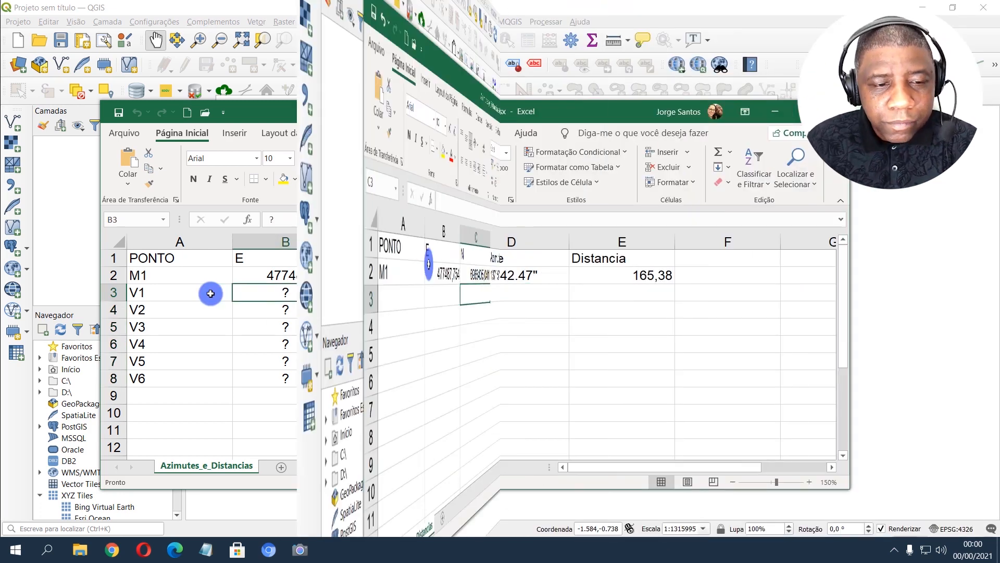
- Save the workbook with only the header and M1 row as M1_Azimutes_e_Distancias.xlsx in C:\temp\azimute, and close it
left_click(130, 275)
left_click_drag(134, 259, 626, 277)
left_click(639, 281)
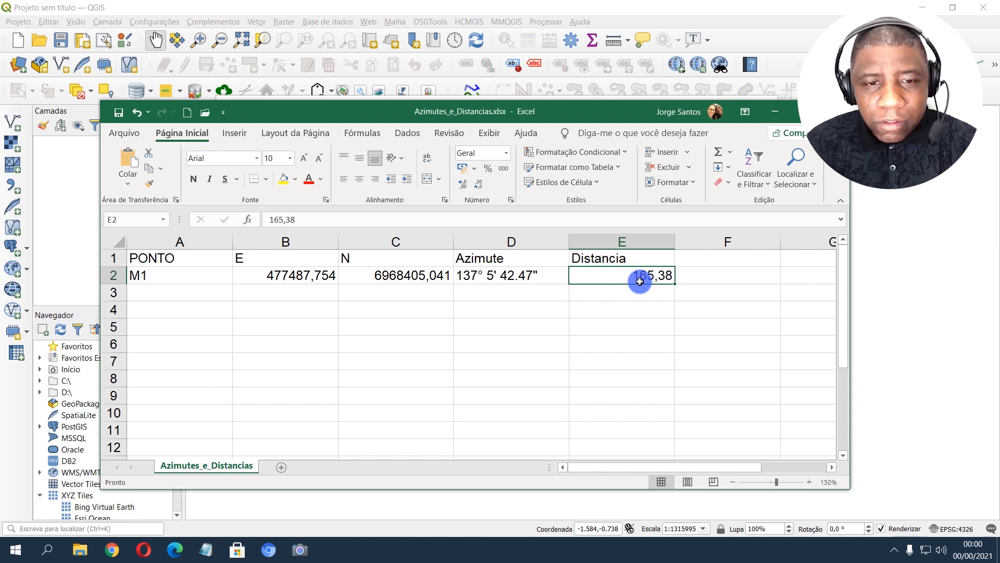
left_click(126, 138)
left_click(157, 308)
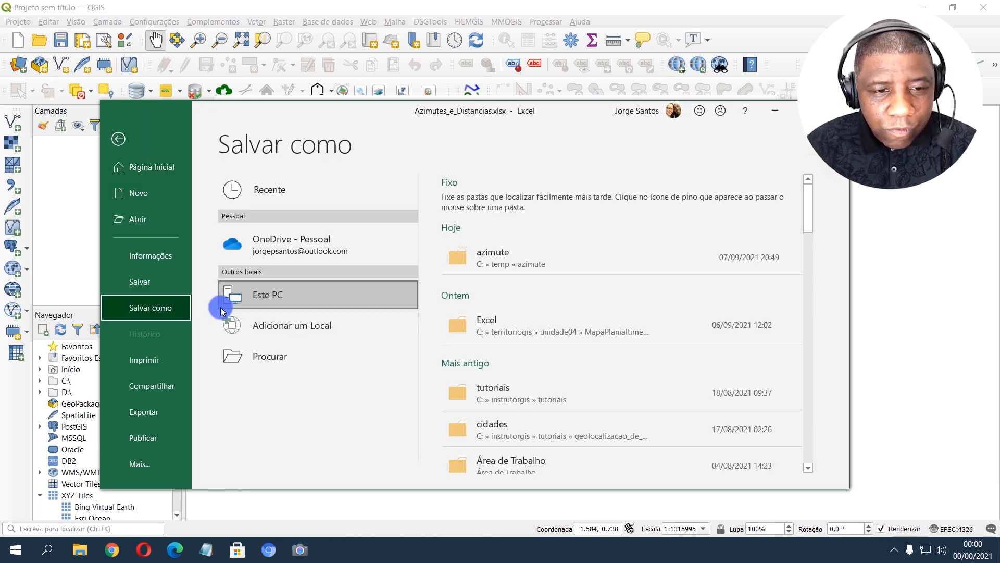
left_click(284, 301)
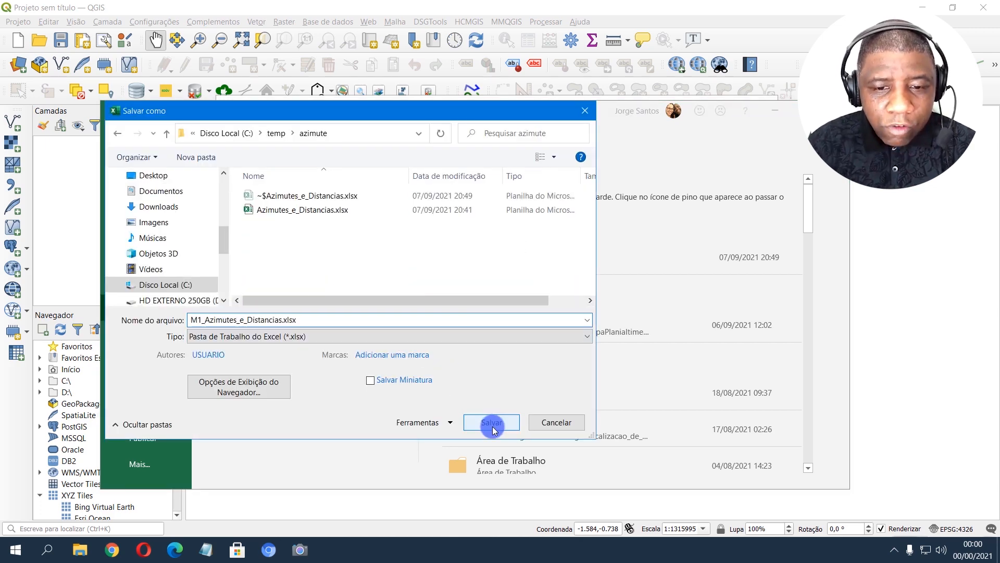
left_click(492, 422)
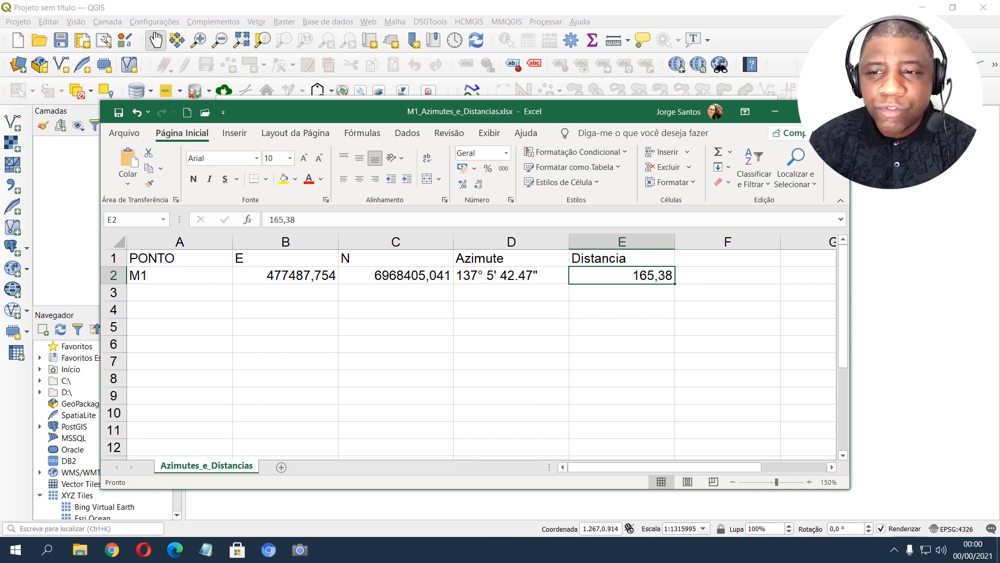
left_click(835, 111)
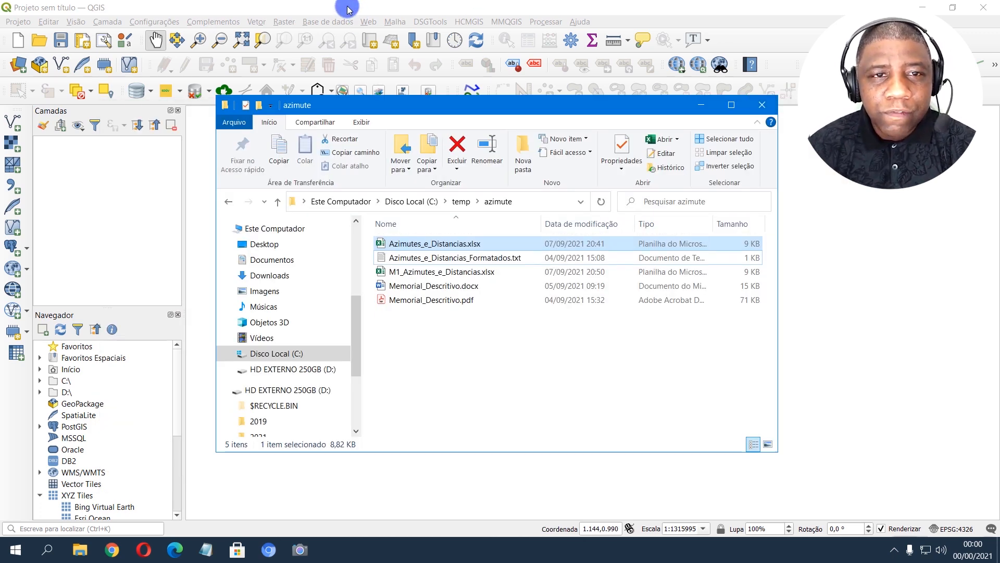
- Switch to QGIS, search all plugins for "spread", examine the Spreadsheet Layers description and supported formats, and close the plugin manager
left_click(348, 8)
left_click(213, 21)
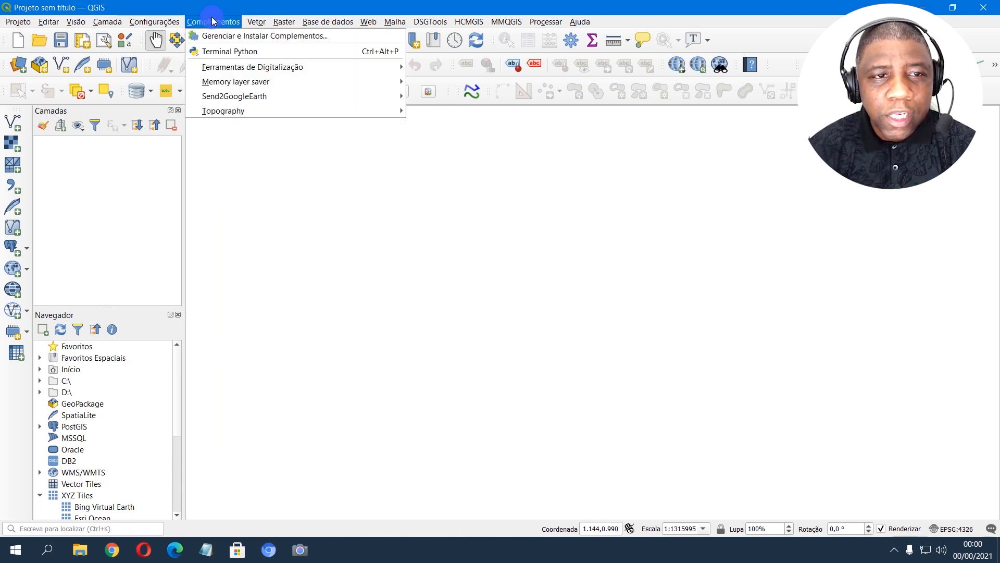
left_click(282, 38)
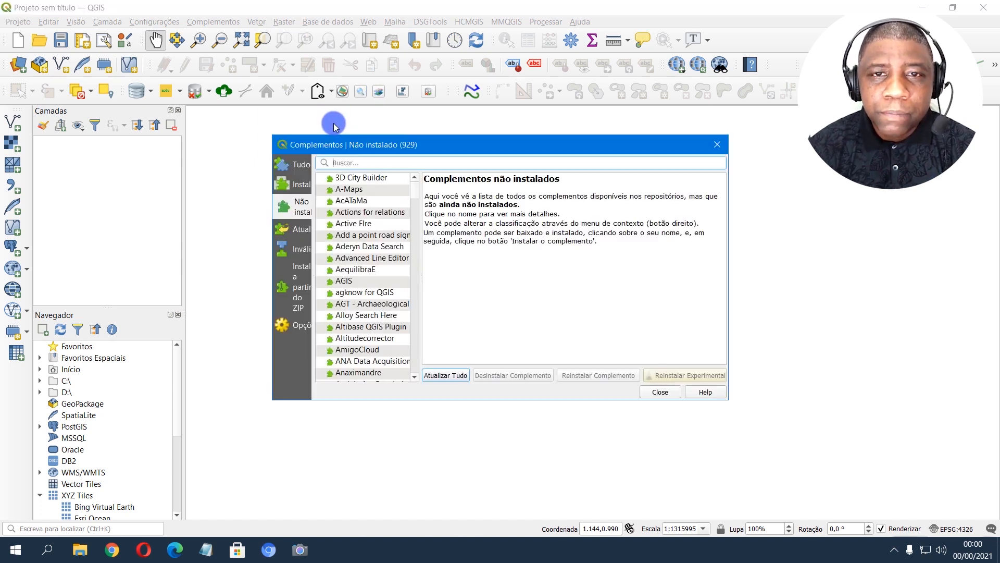
type("s")
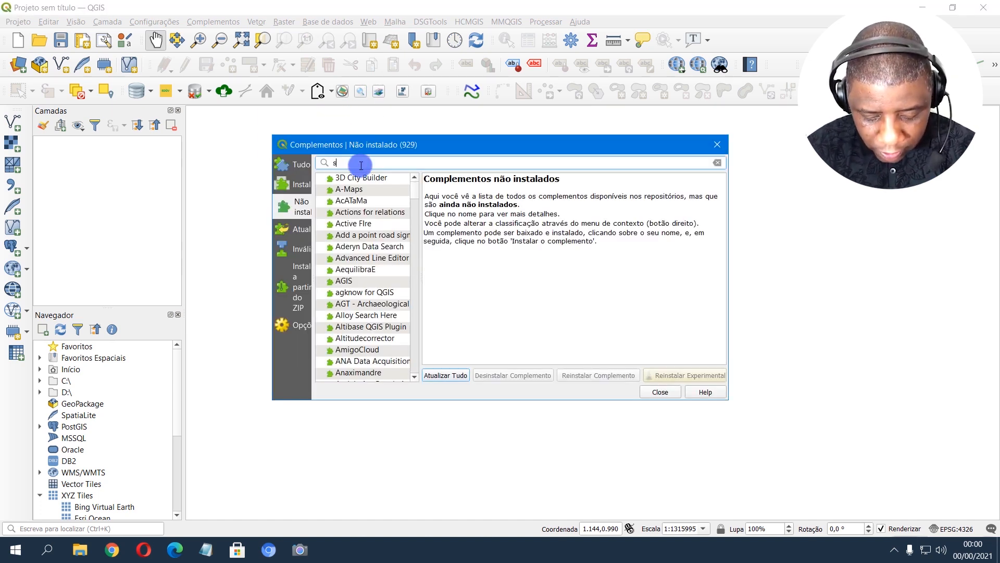
type("pread")
left_click(303, 164)
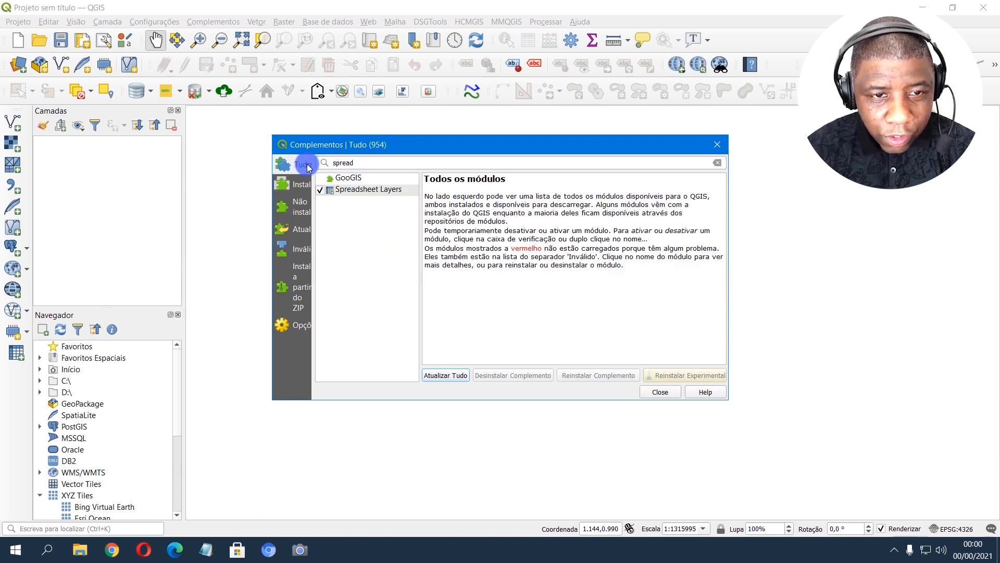
left_click(393, 192)
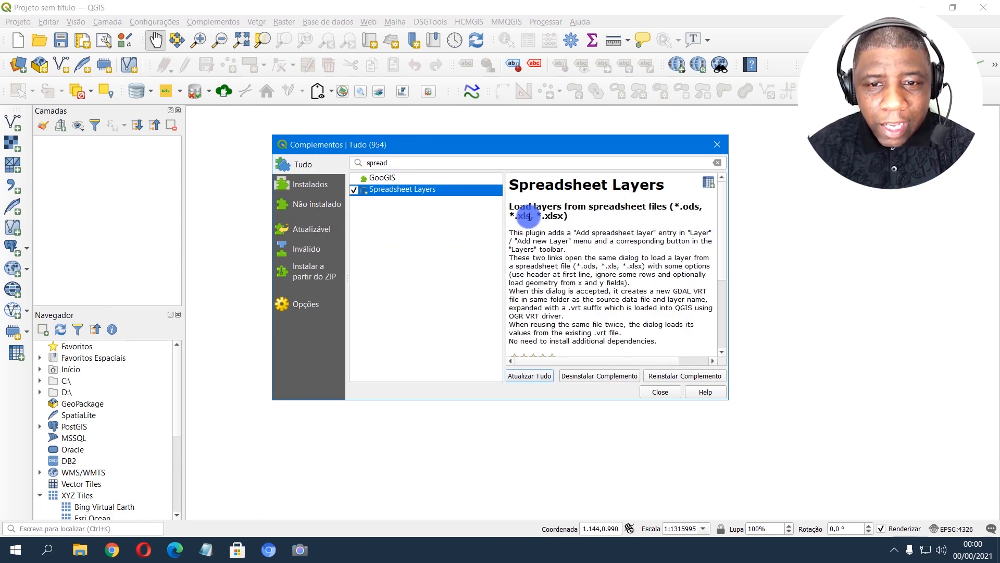
left_click_drag(545, 216, 563, 216)
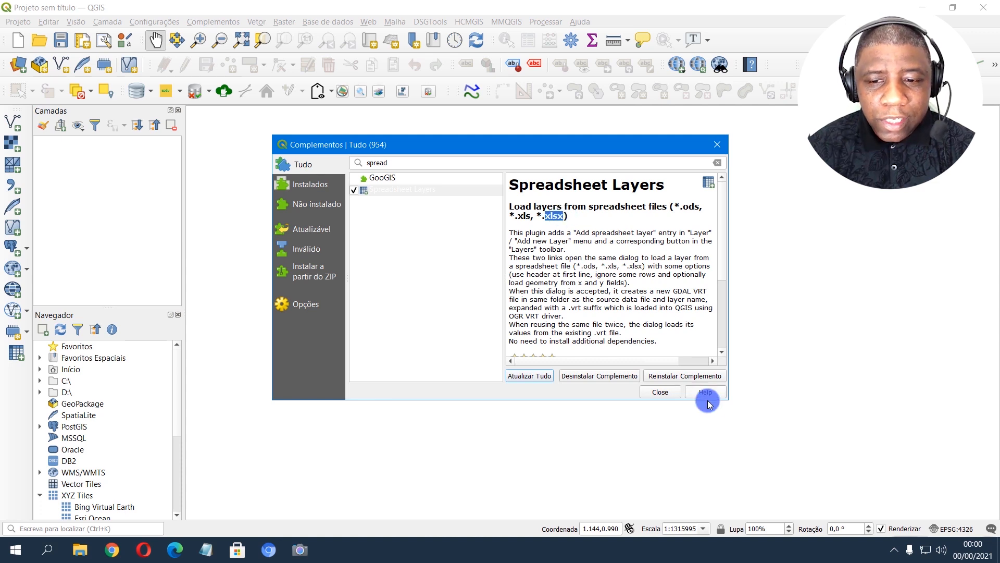
left_click(660, 392)
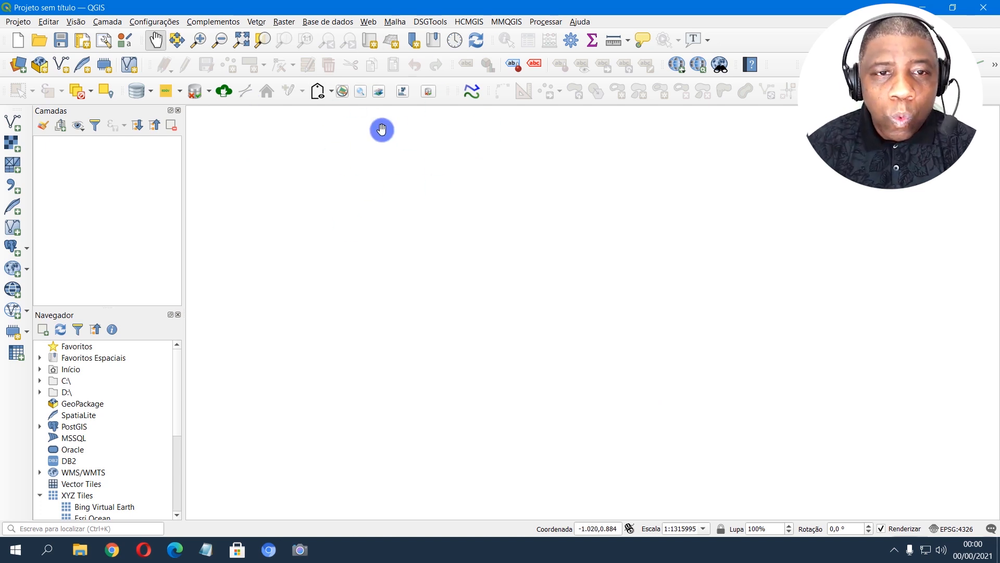
- Search all plugins for "azimuth", compare Azimuth and Distance Plugin with Azimuth and Distance Calculator, and close the plugin manager
left_click(230, 22)
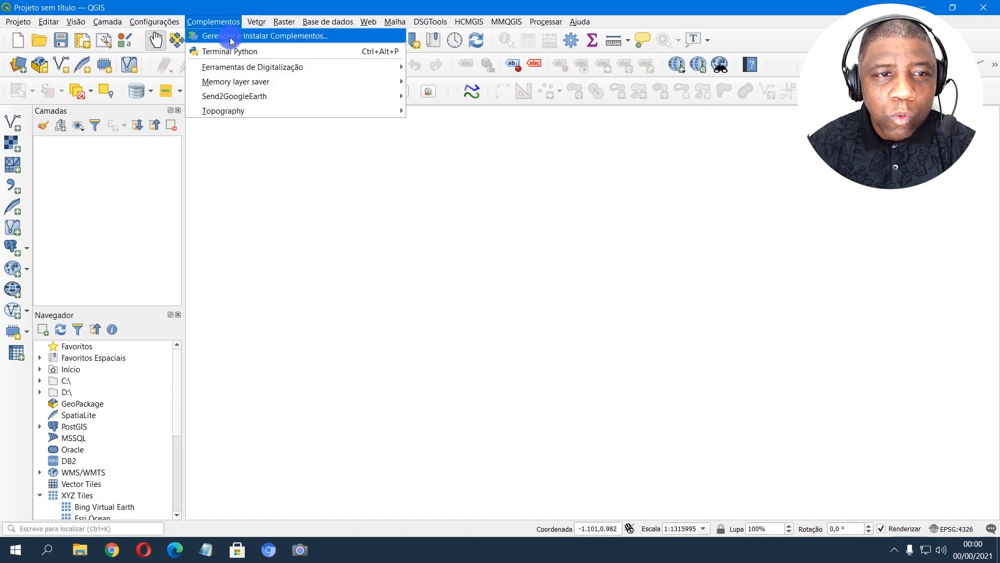
left_click(231, 41)
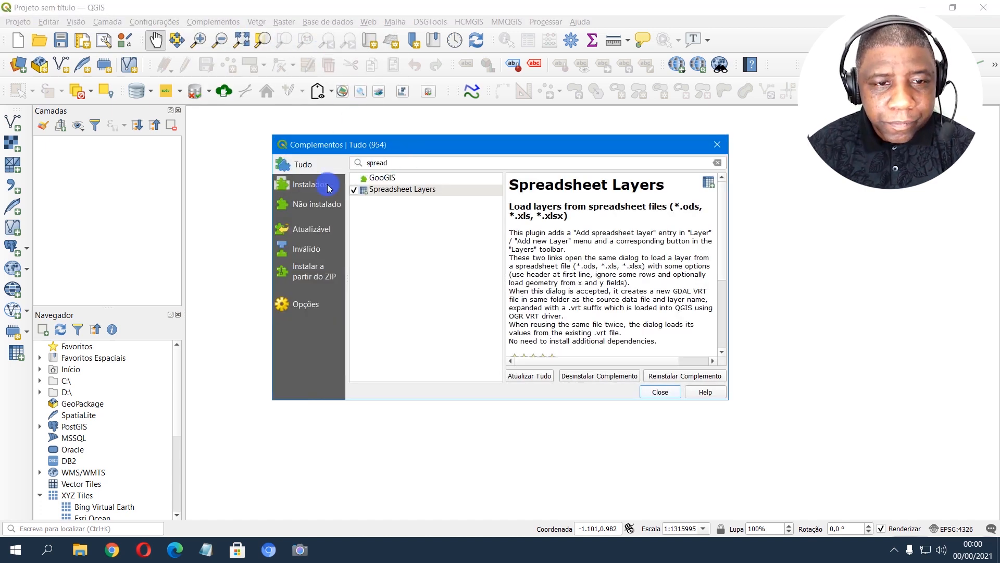
double_click(385, 162)
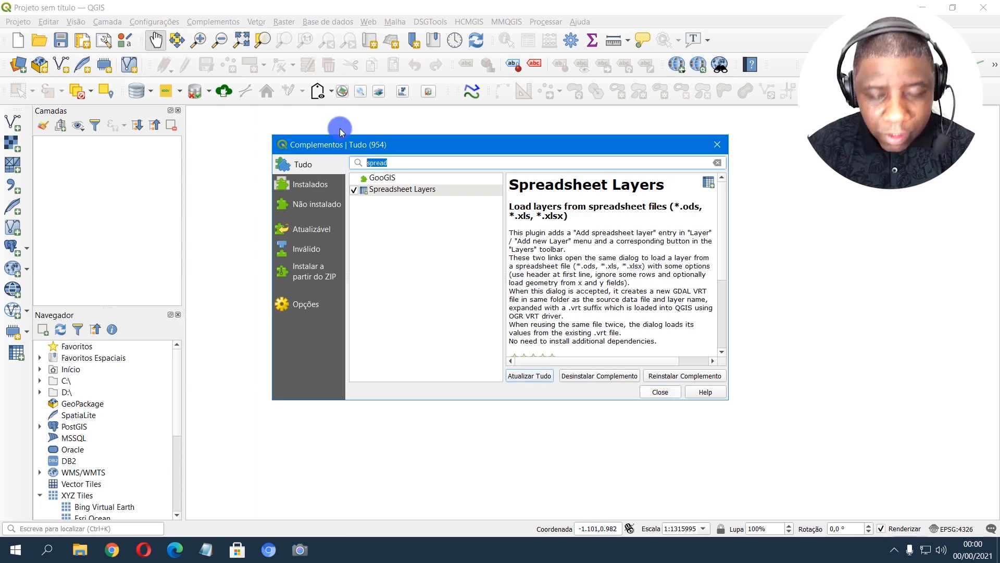
type("azimuth")
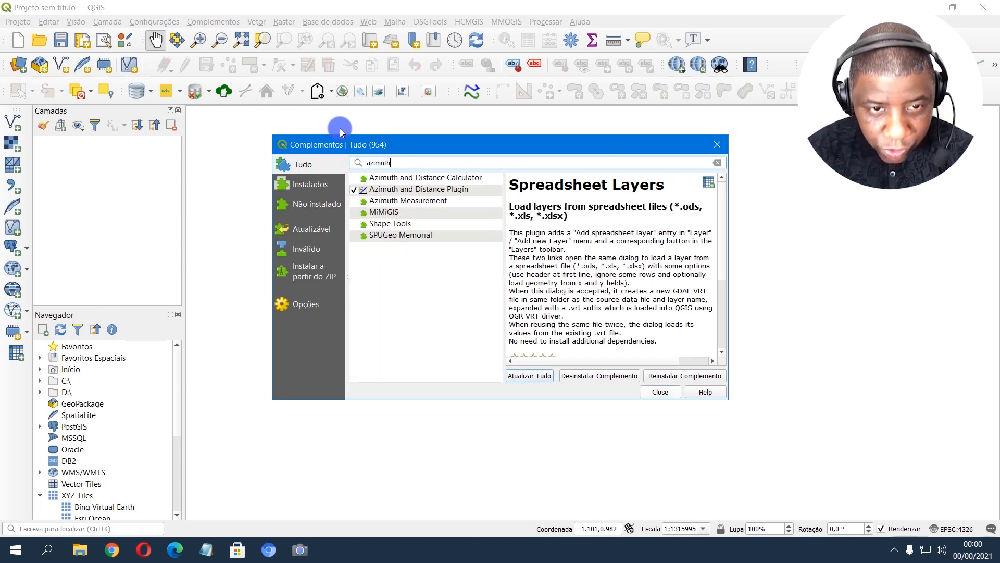
left_click(419, 189)
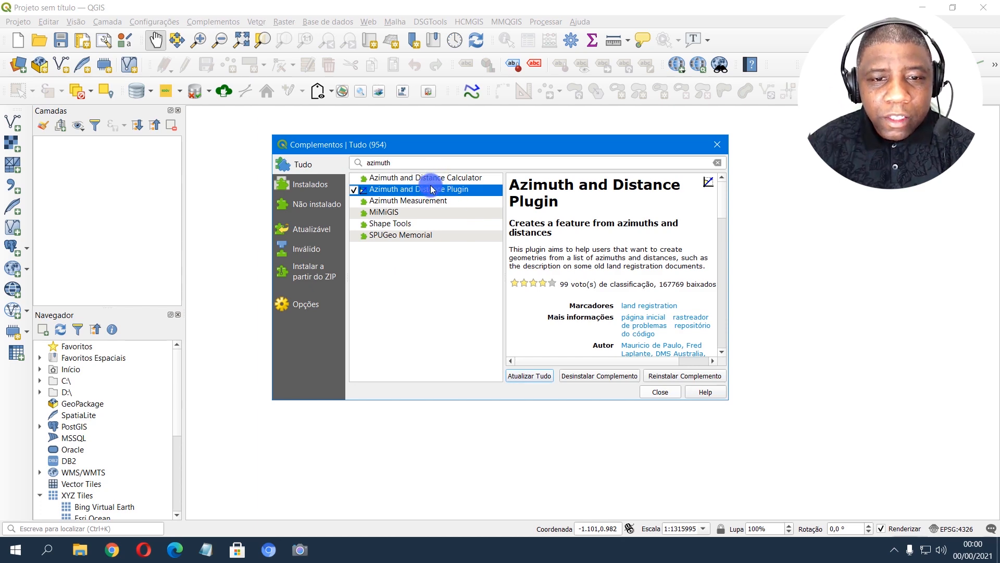
left_click(425, 180)
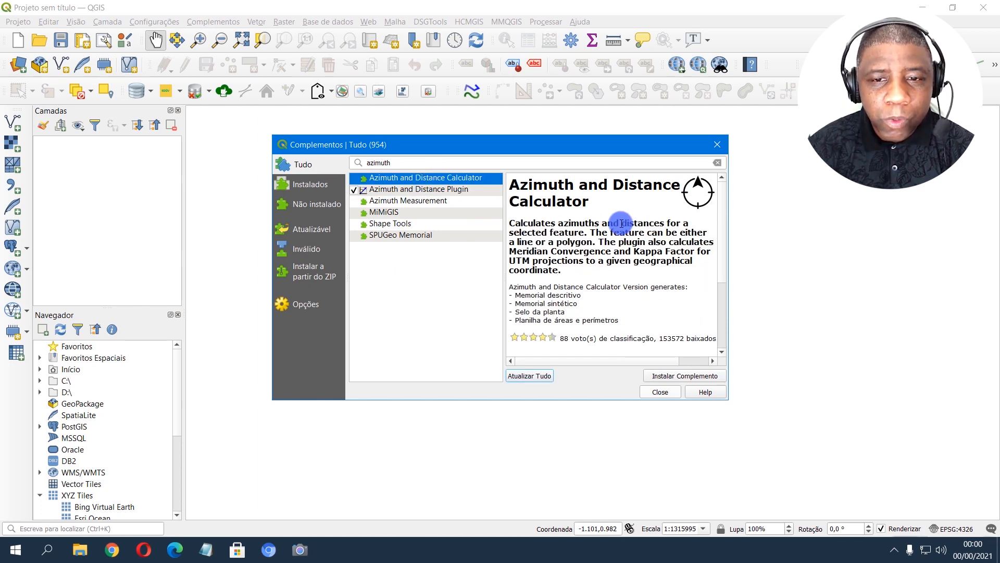
left_click(437, 191)
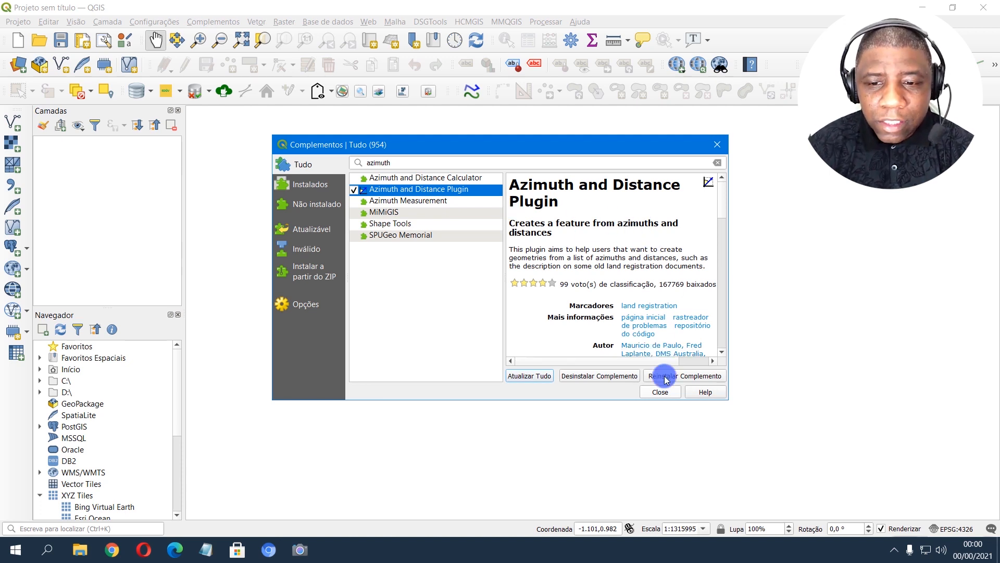
left_click(661, 392)
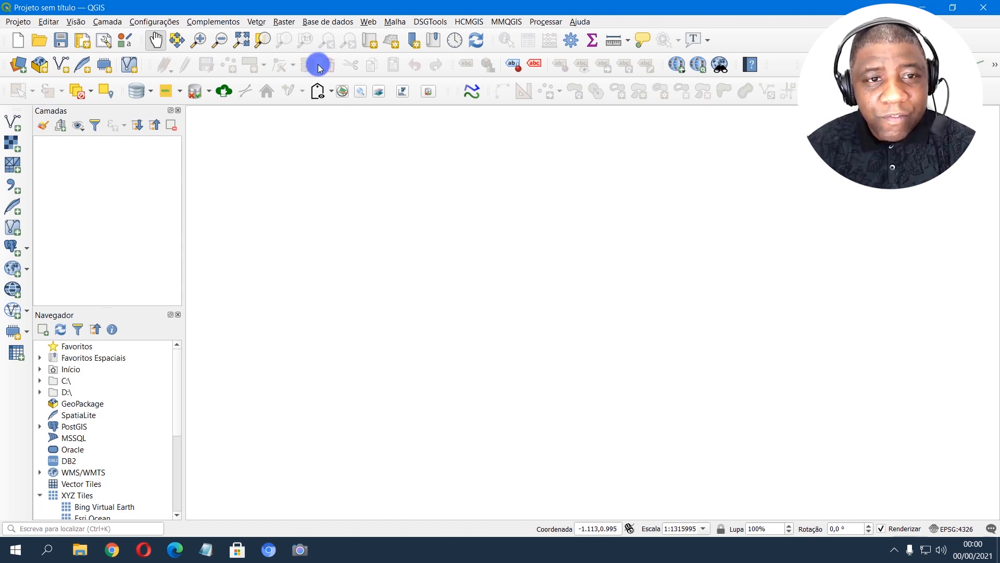
- Locate the Azimuth and distance command under Topography and the Add spreadsheet layer command among the layer types
left_click(256, 22)
mouse_move(239, 21)
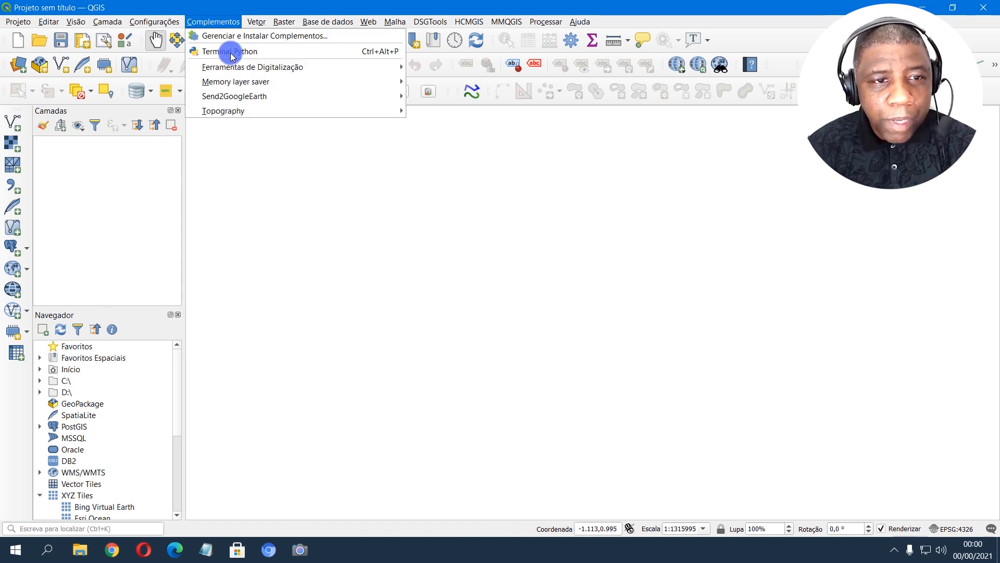
mouse_move(258, 111)
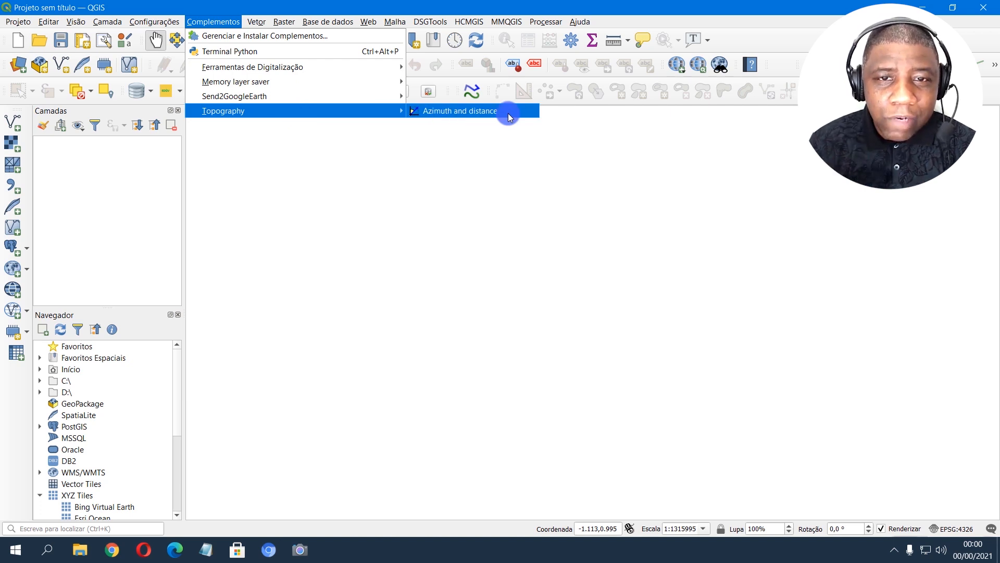
left_click(84, 176)
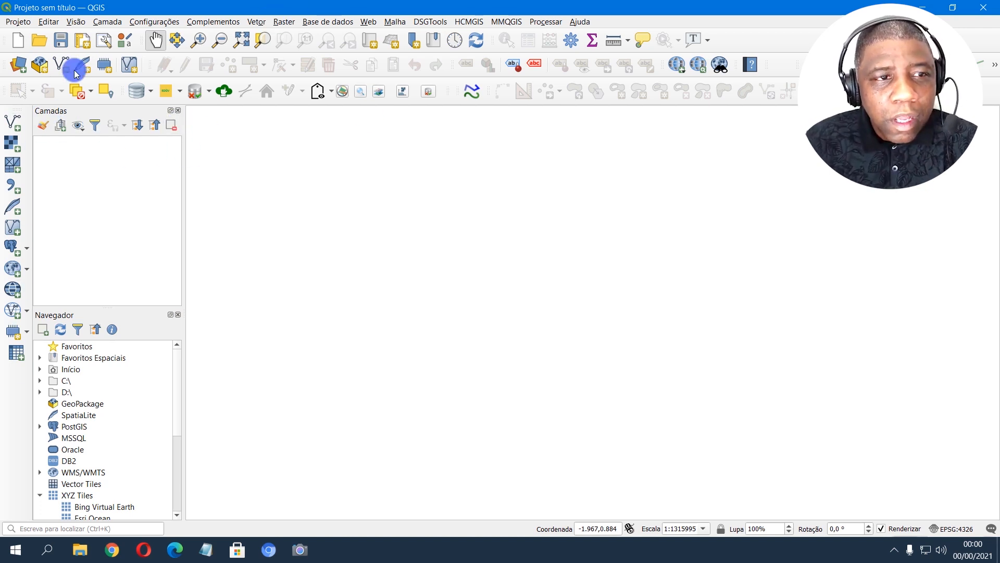
left_click(107, 21)
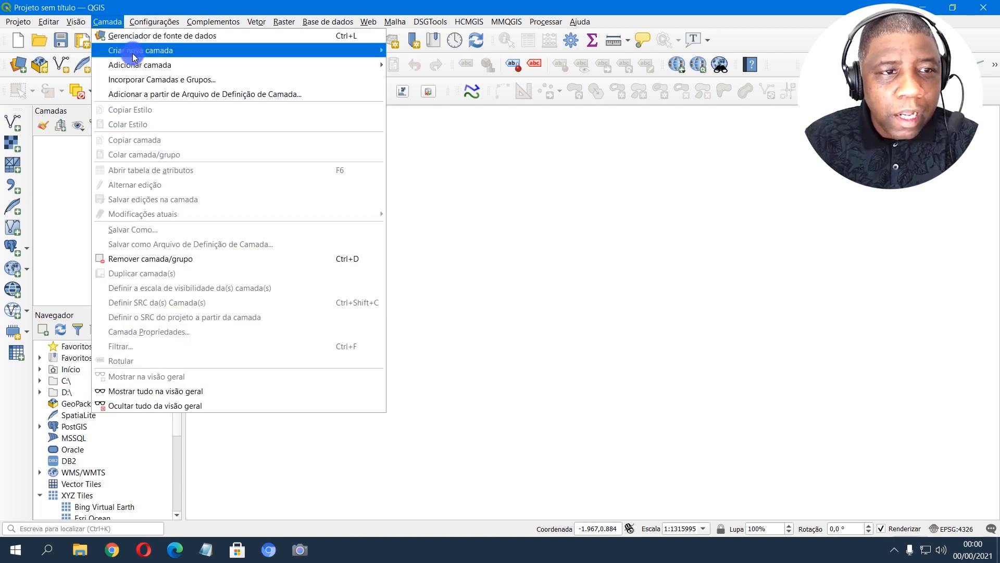
mouse_move(210, 69)
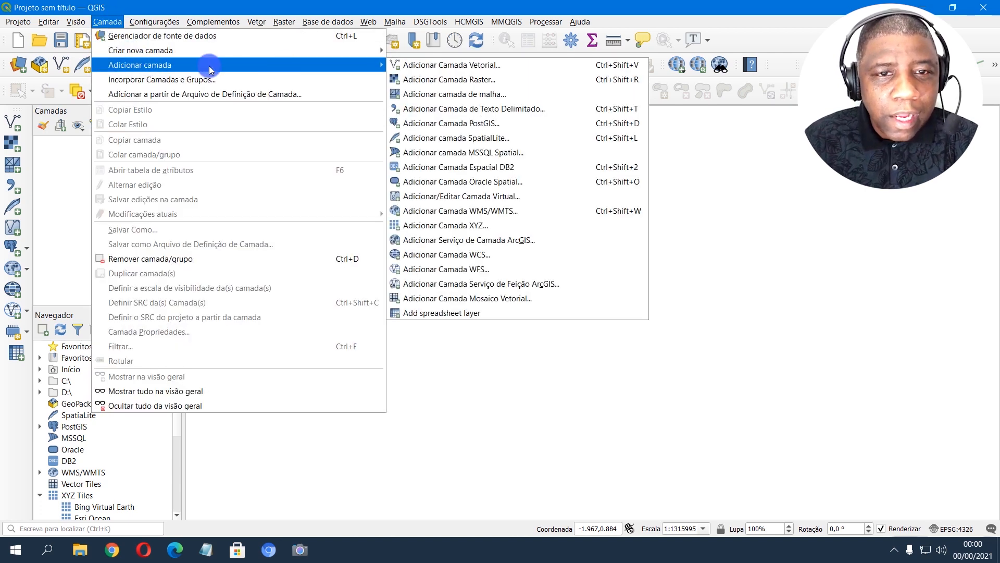
left_click(539, 312)
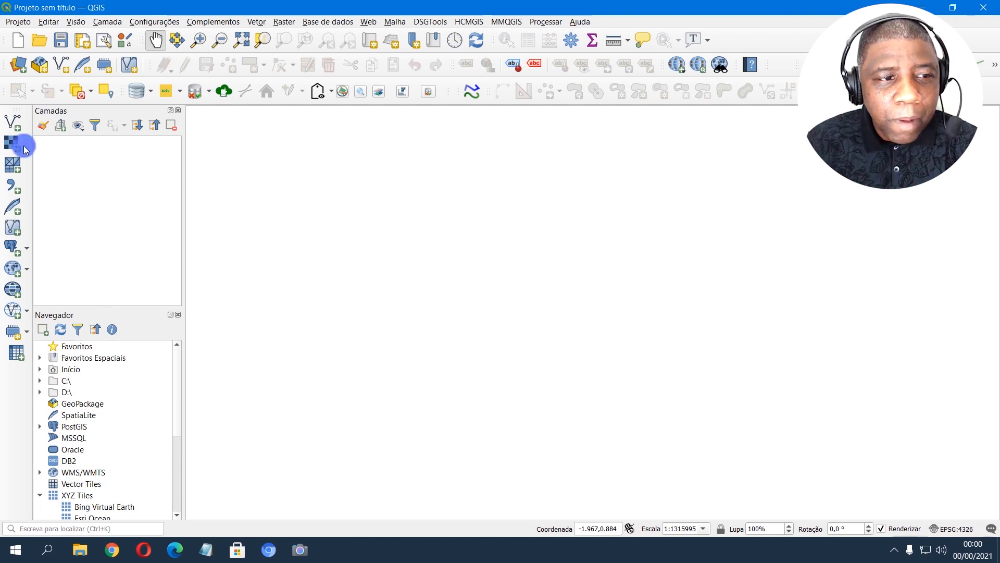
right_click(796, 43)
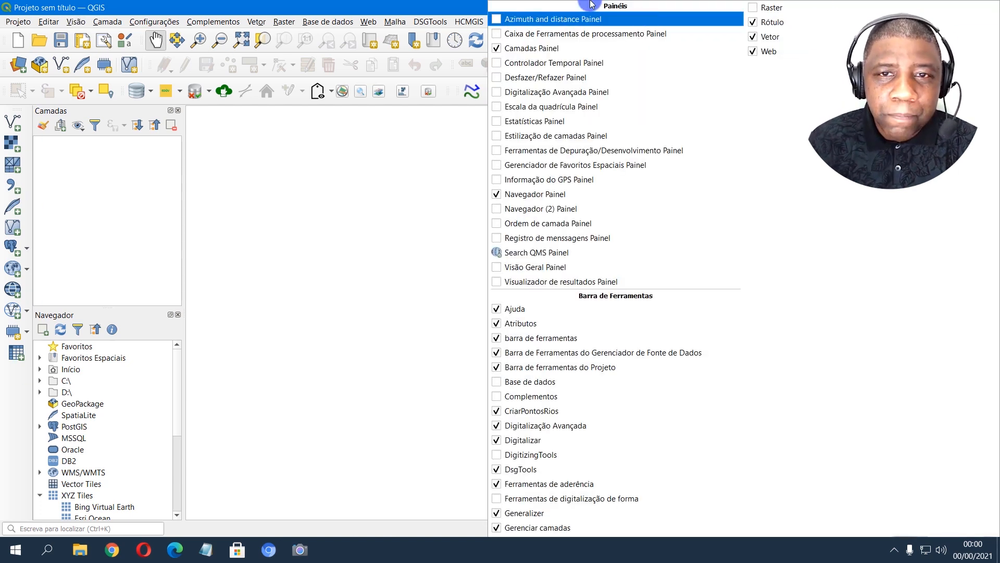
key("Escape")
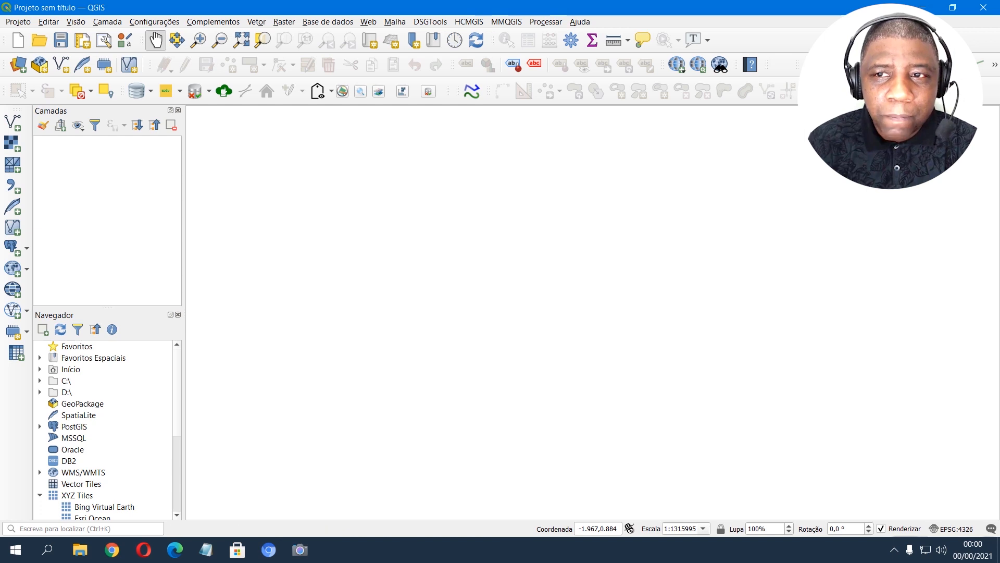
right_click(783, 39)
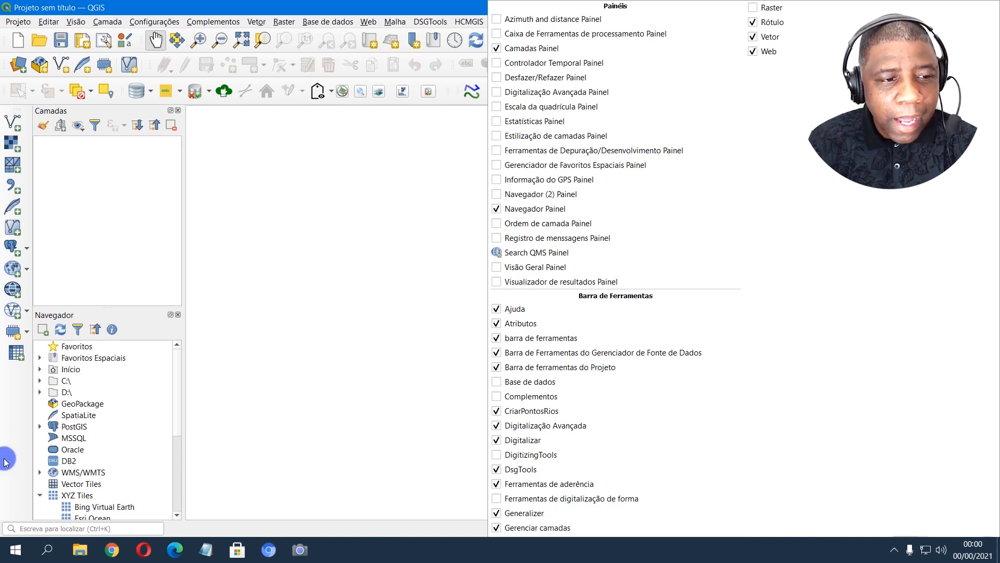
left_click(2, 400)
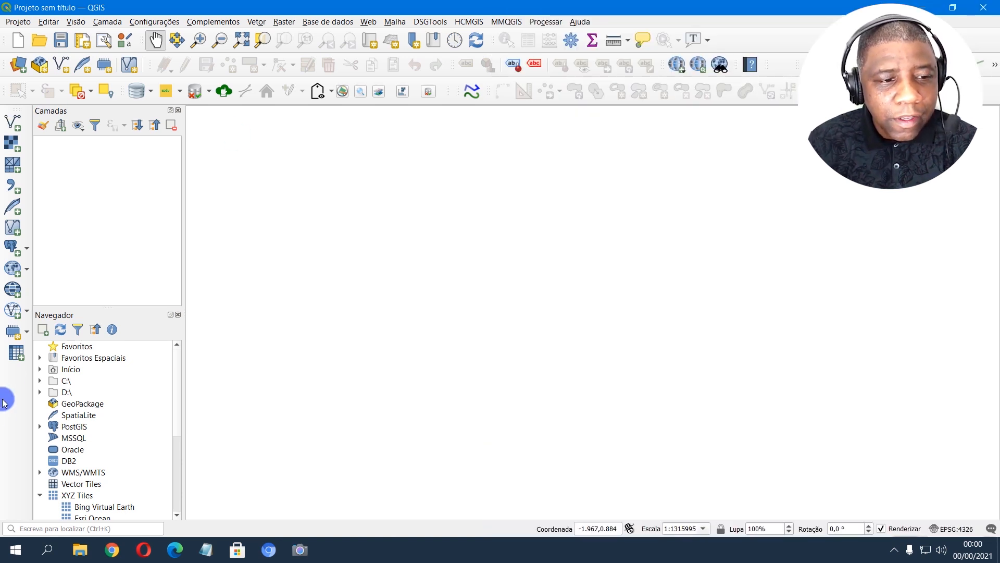
left_click(20, 360)
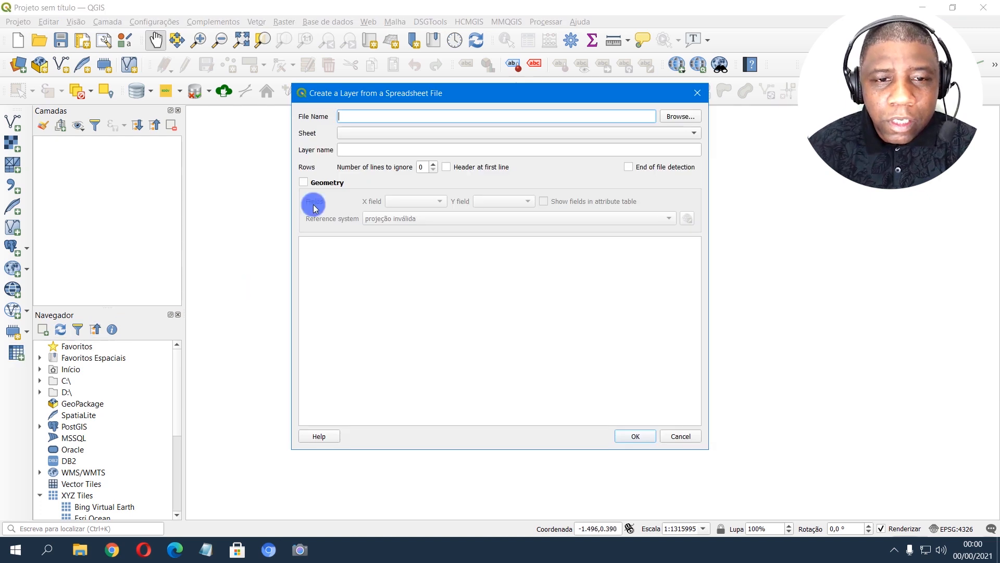
left_click(370, 7)
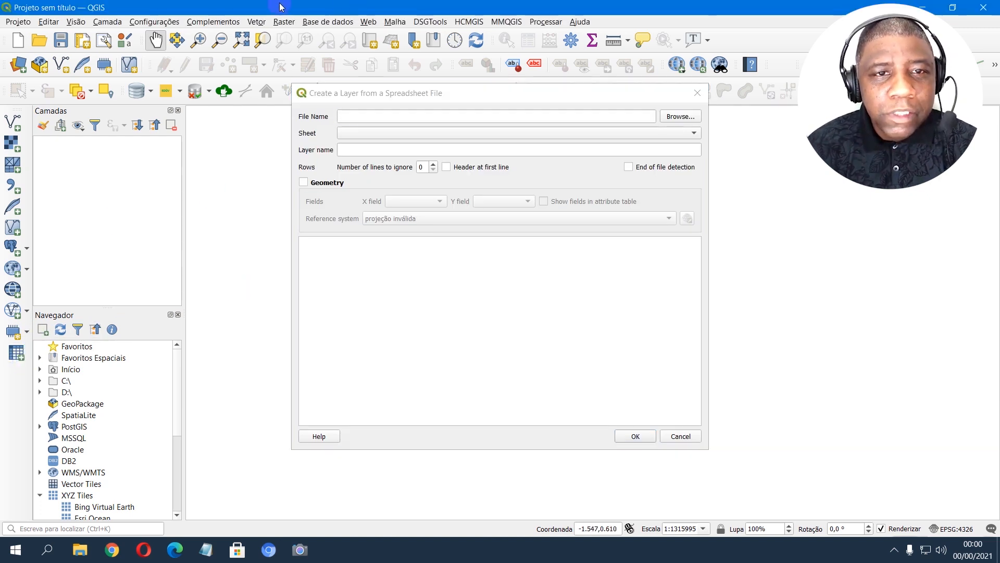
left_click(698, 93)
left_click(107, 22)
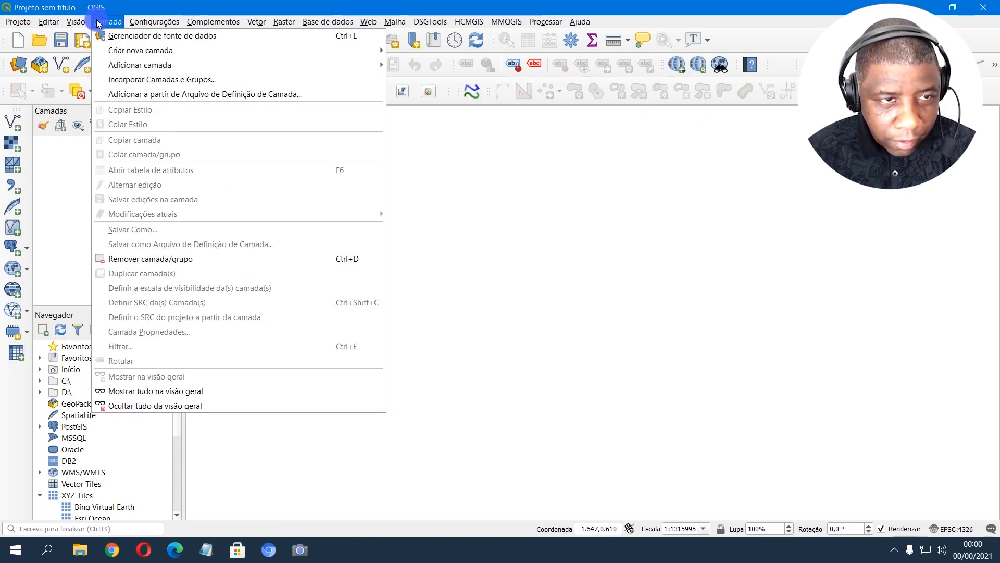
mouse_move(167, 66)
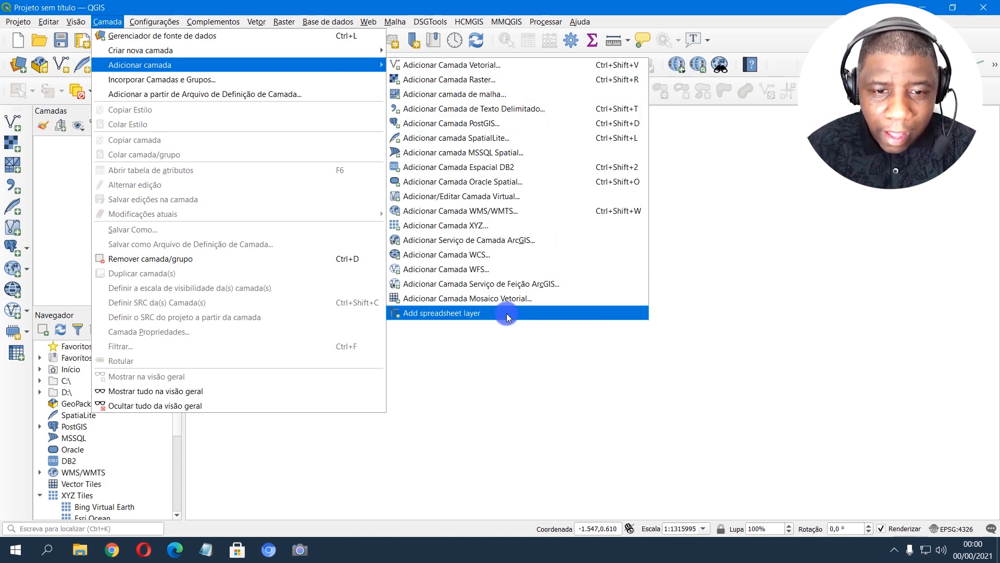
left_click(415, 5)
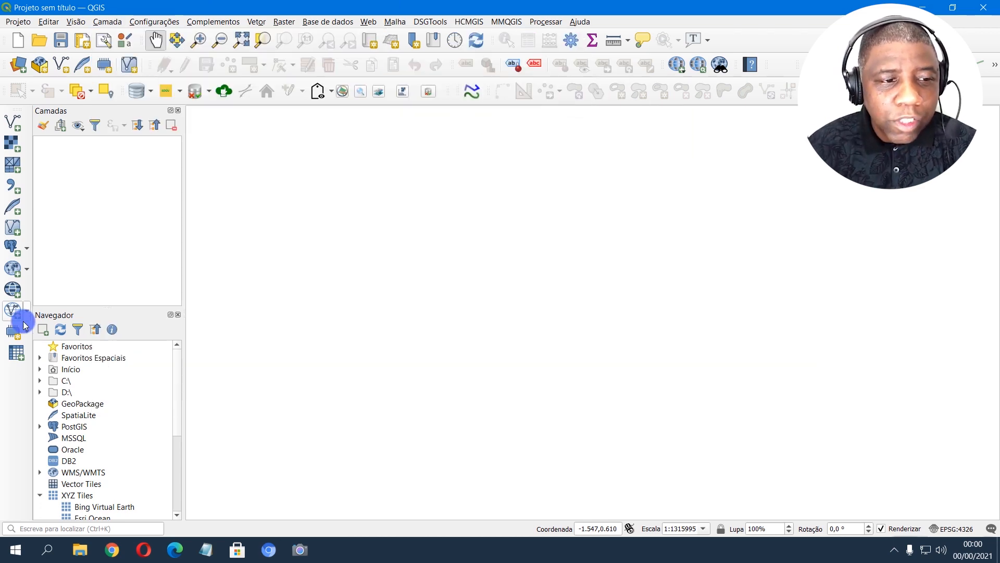
- Start a new spreadsheet layer and choose M1_Azimutes_e_Distancias.xlsx from C:\temp\azimute as its source file
left_click(16, 355)
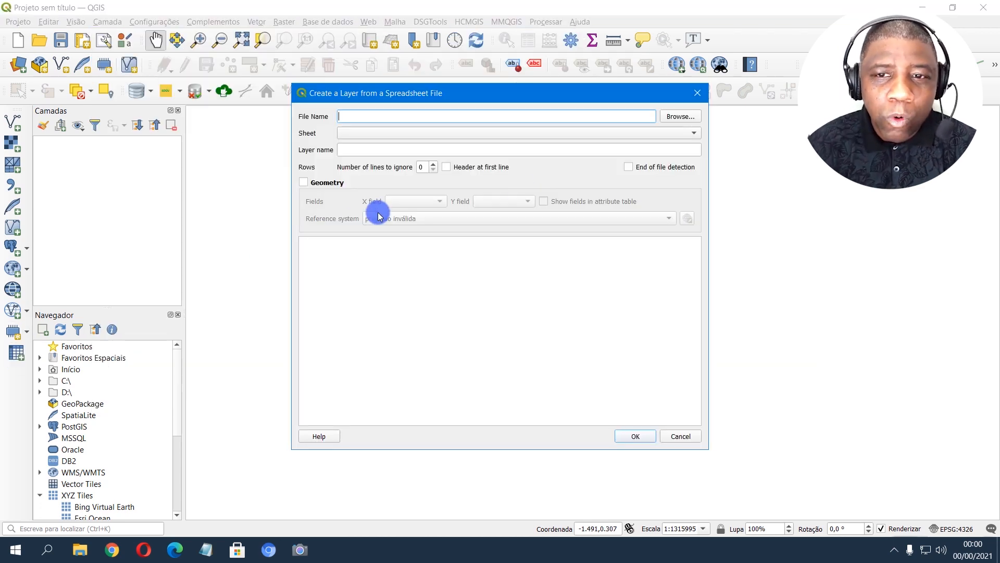
left_click(670, 125)
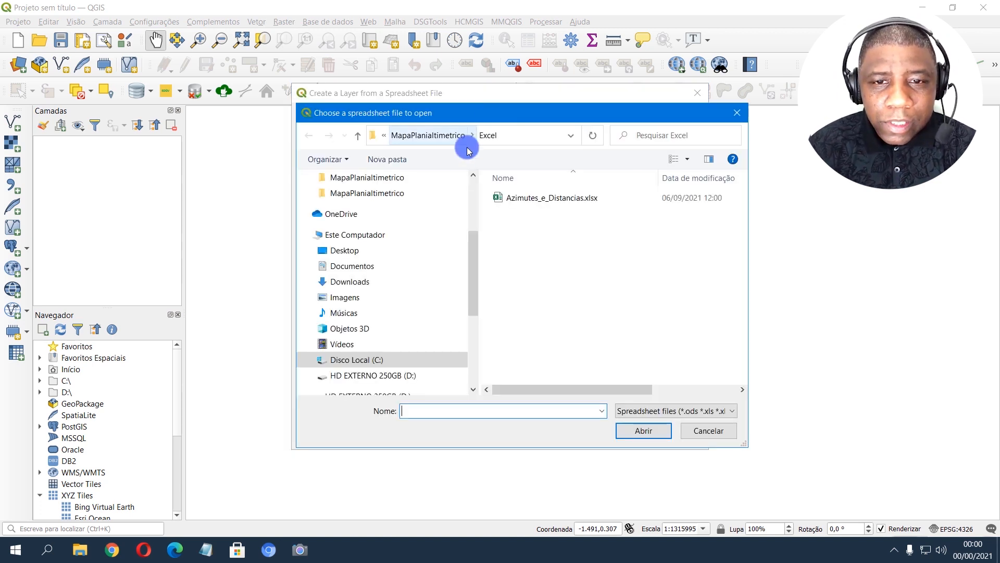
left_click(365, 360)
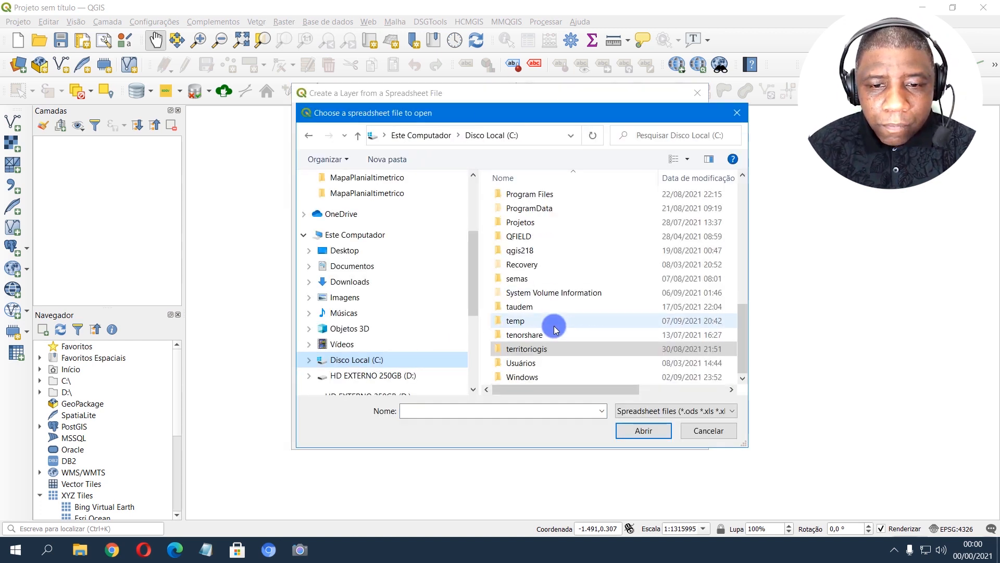
double_click(513, 322)
double_click(508, 201)
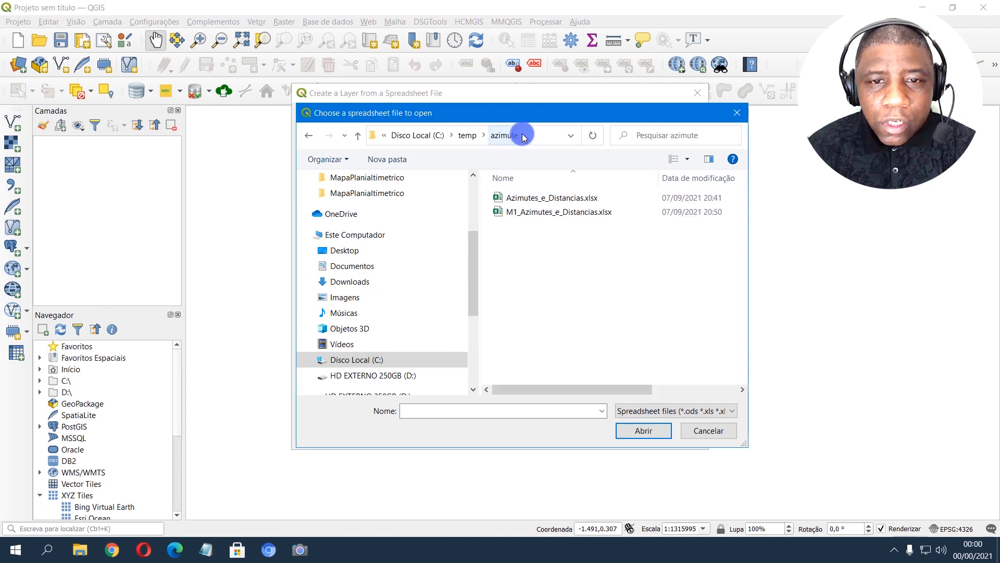
left_click(532, 134)
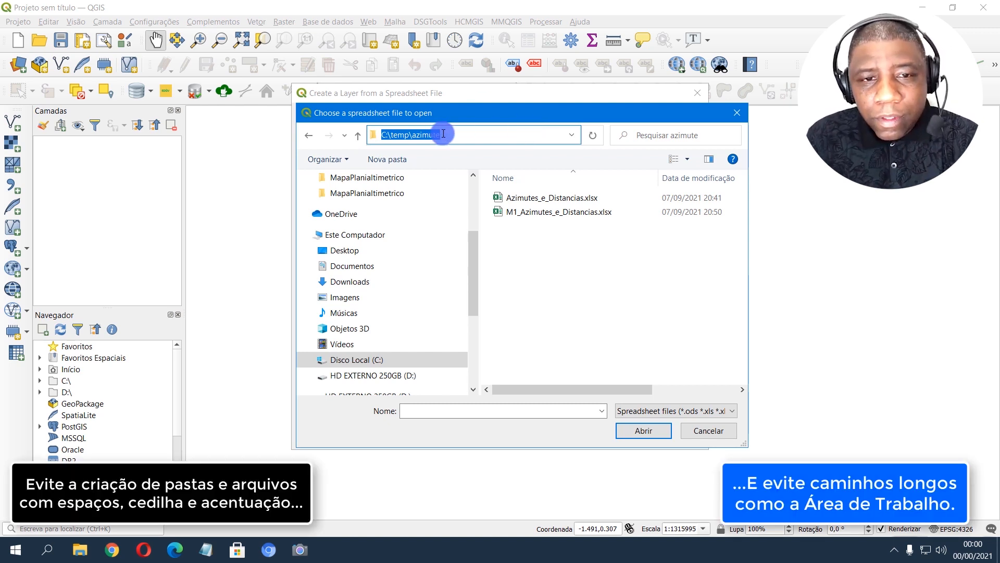
left_click(541, 216)
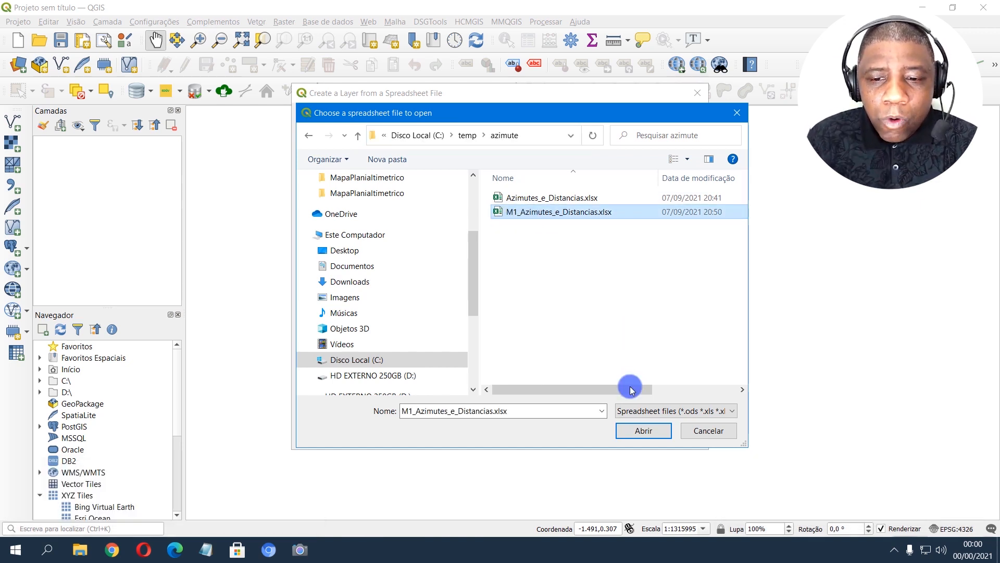
left_click(642, 430)
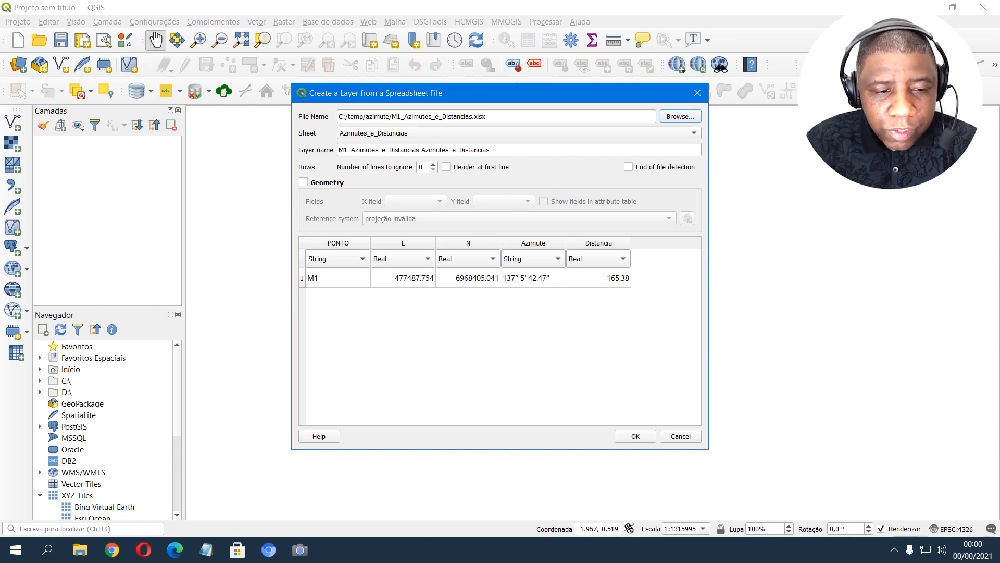
left_click(80, 550)
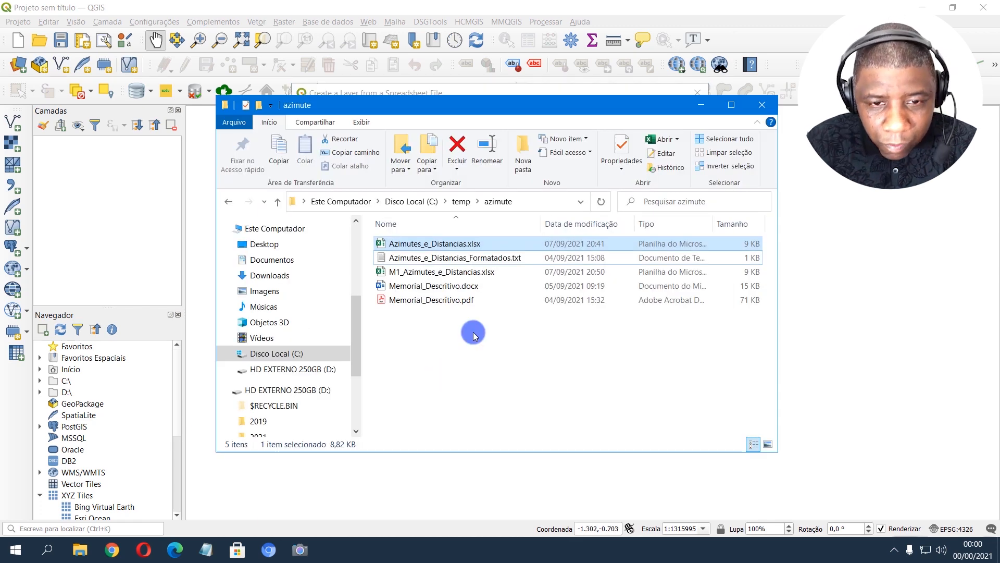
left_click(707, 106)
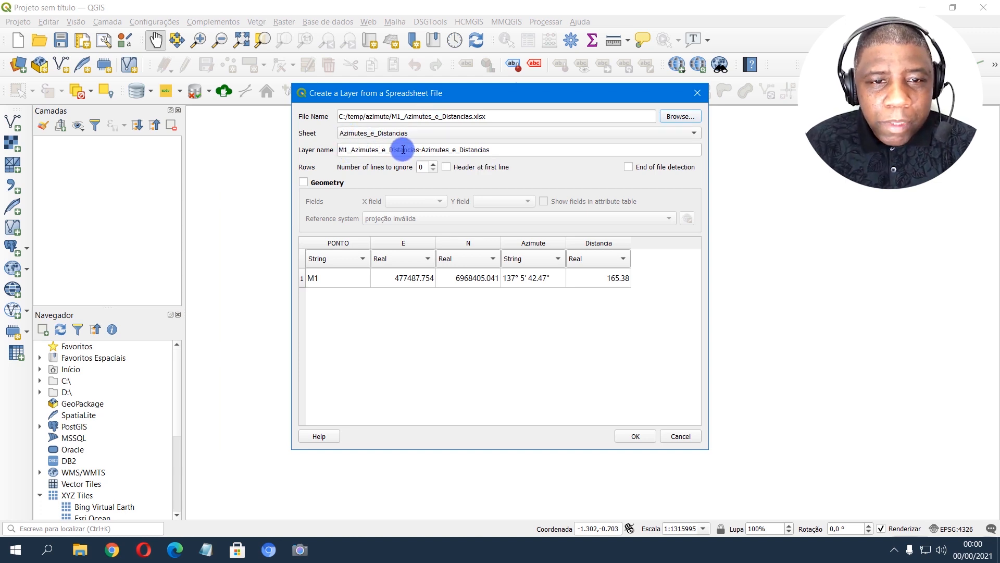
- Shorten the layer name to M1 and enable geometry with E as the X field and N as the Y field
left_click_drag(348, 150, 520, 150)
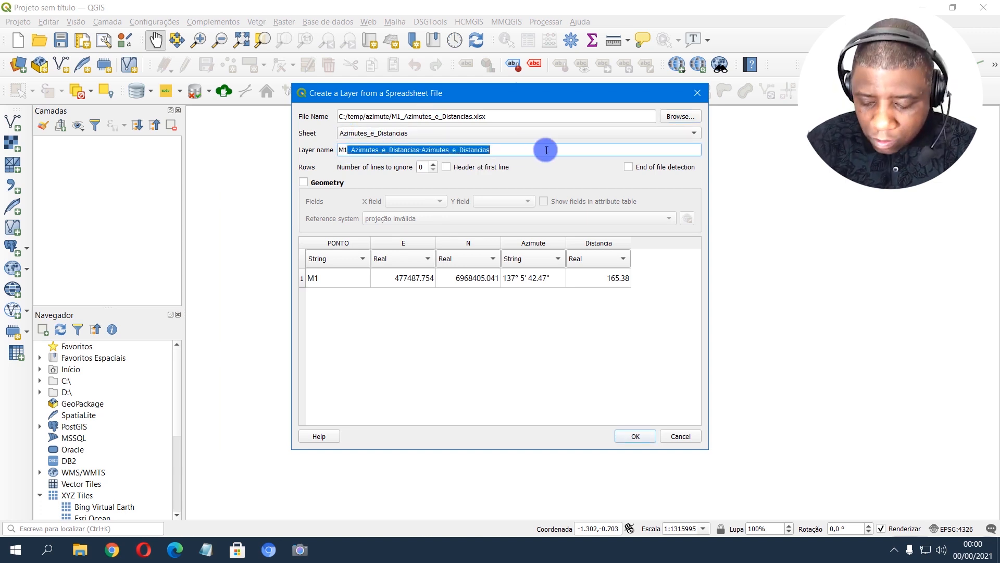
key("BackSpace")
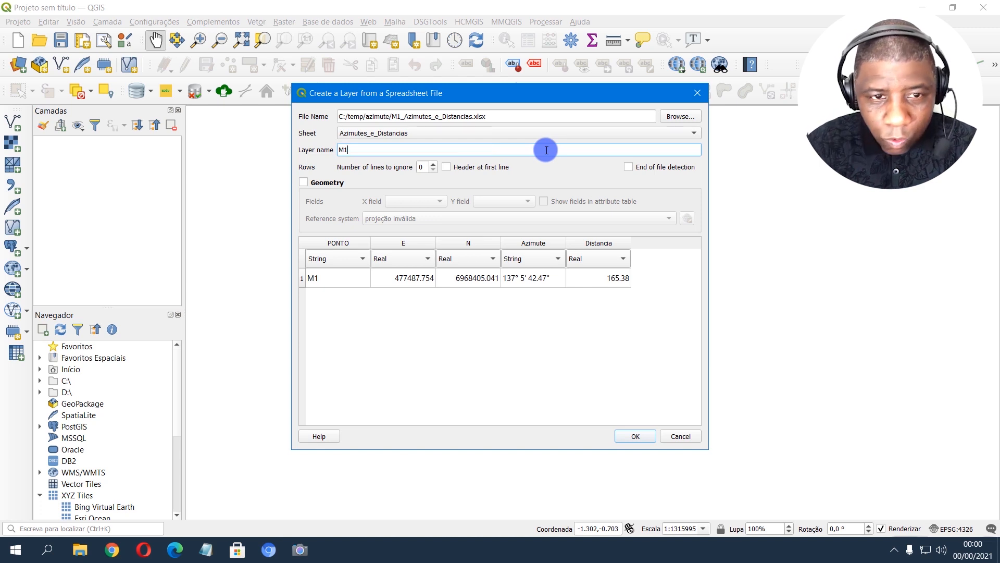
left_click(328, 182)
left_click(434, 202)
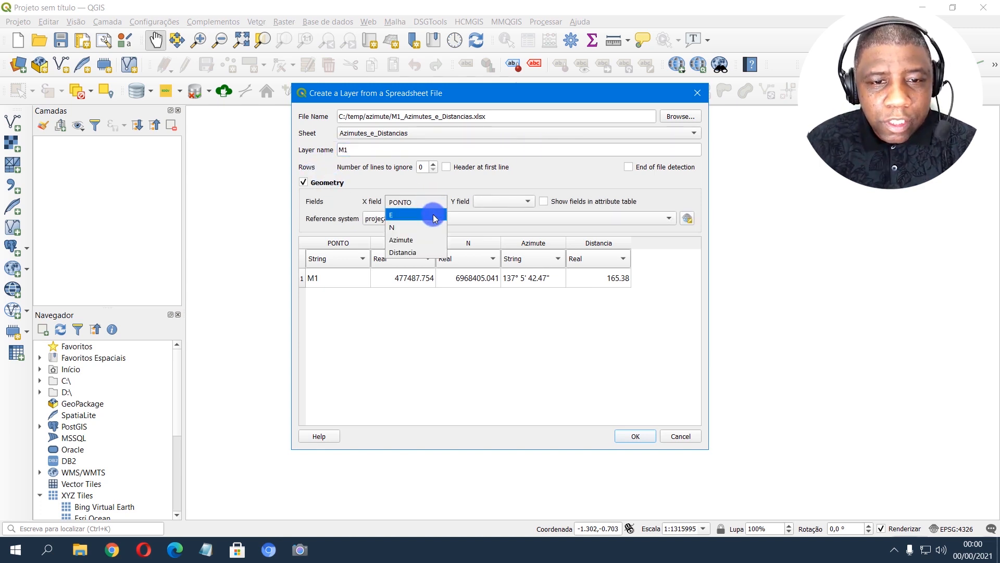
left_click(425, 214)
left_click(511, 202)
left_click(514, 226)
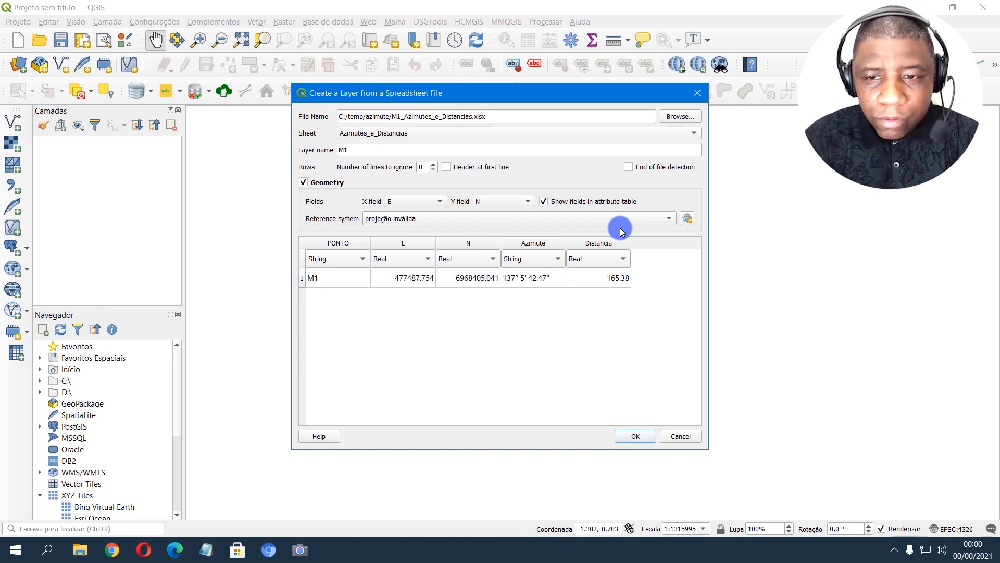
- Set the layer's reference system to EPSG:31982, SIRGAS 2000 / UTM zone 22S
left_click(687, 218)
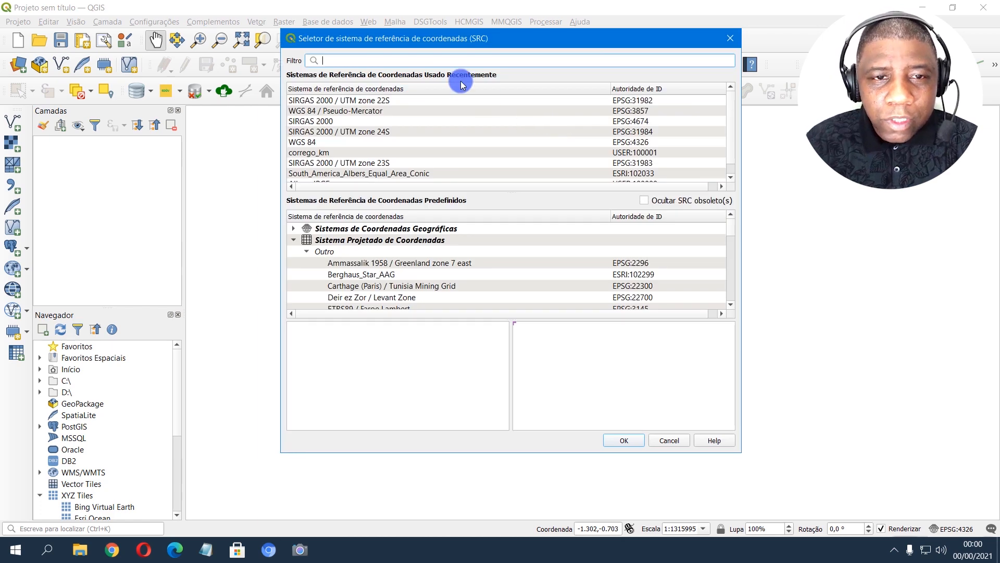
type("31982")
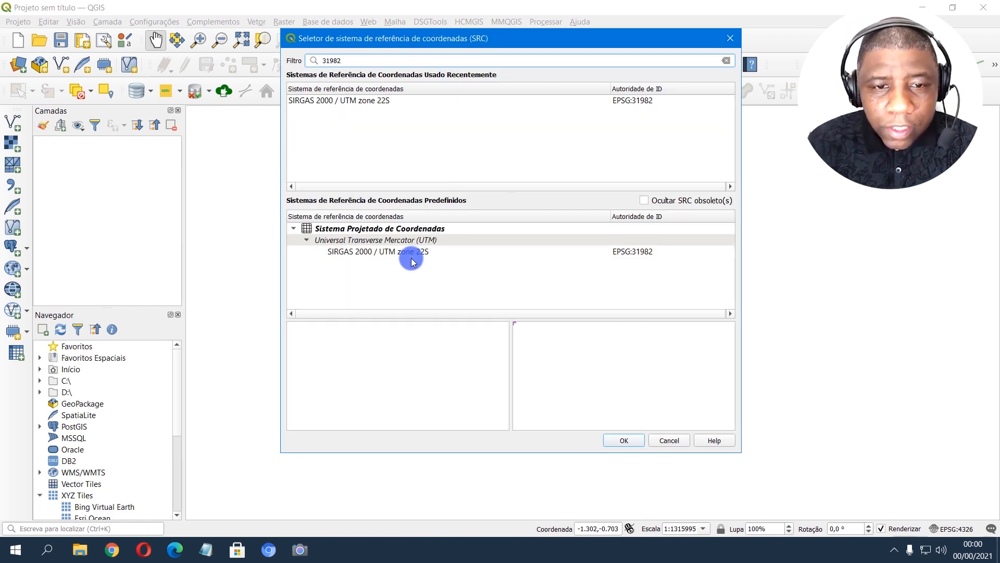
left_click(411, 262)
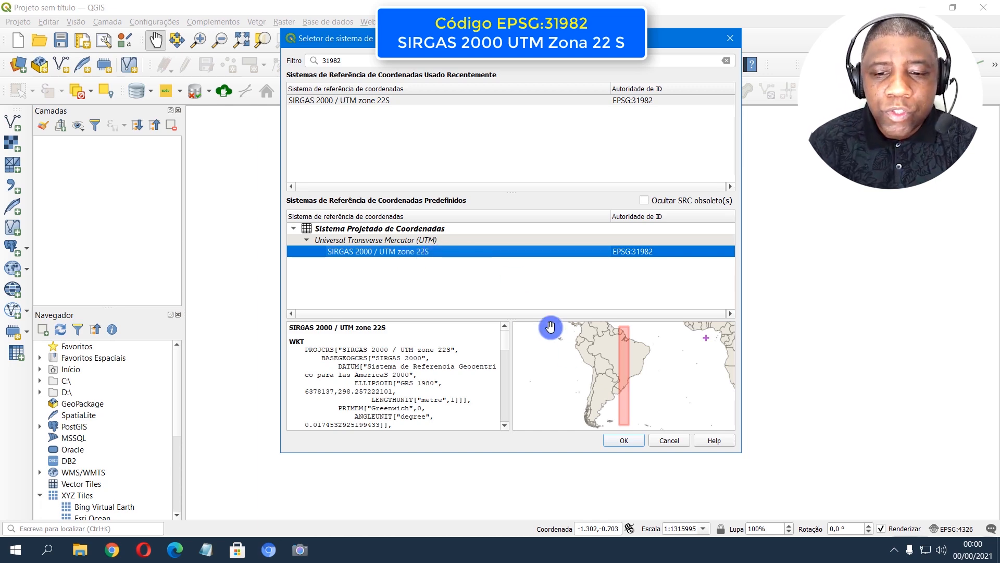
left_click(624, 441)
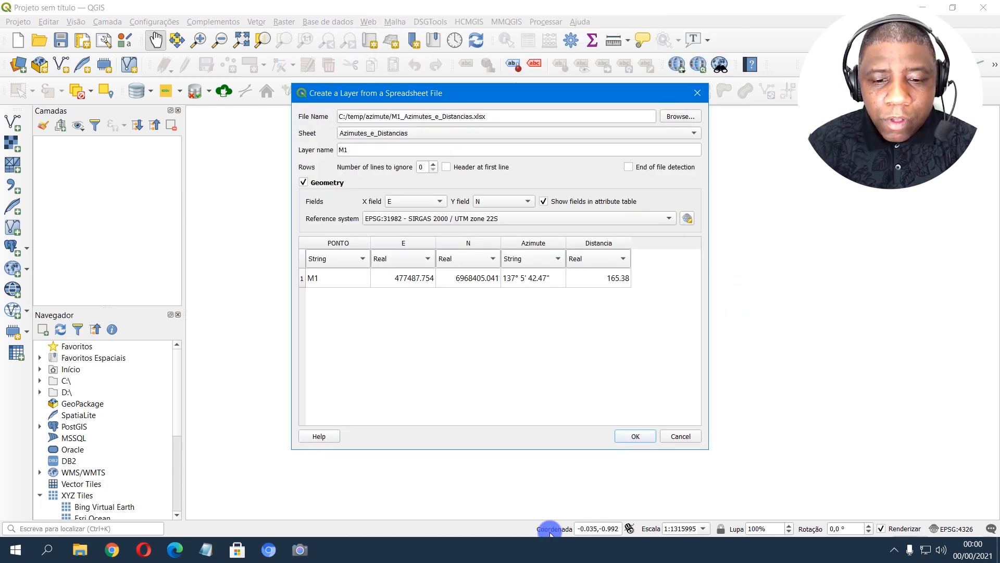
- Switch to Memorial_Descritivo.pdf in Acrobat Reader, examine the closing paragraph on projection, datum and central meridian, and return to QGIS
key("alt+Tab")
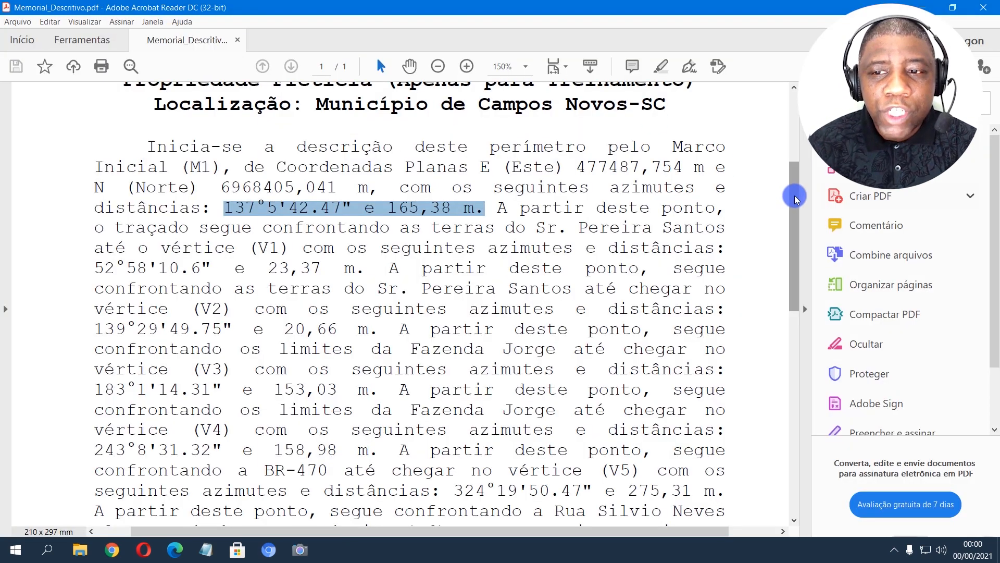
left_click_drag(793, 196, 786, 392)
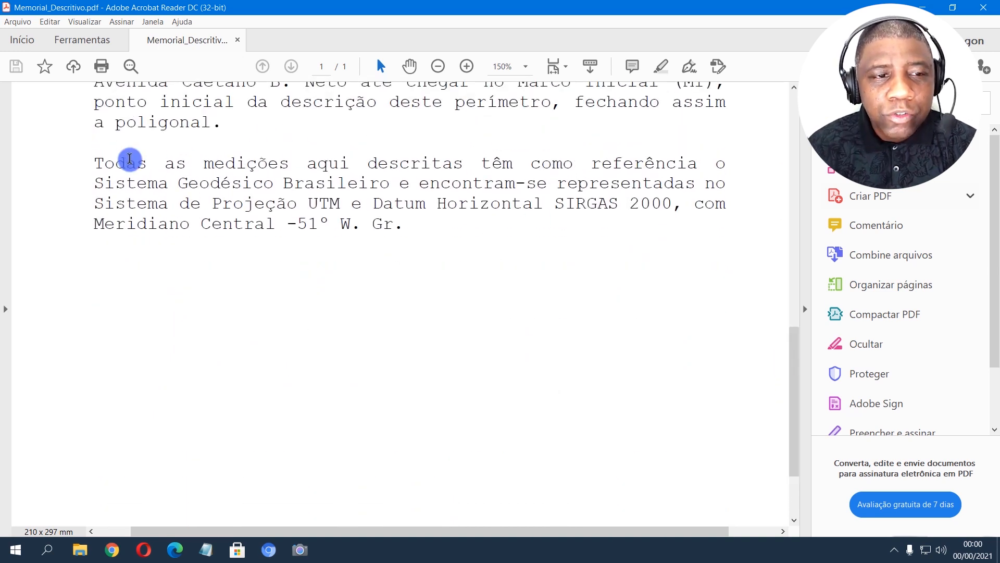
left_click_drag(105, 160, 723, 163)
left_click(655, 174)
left_click_drag(95, 178, 721, 182)
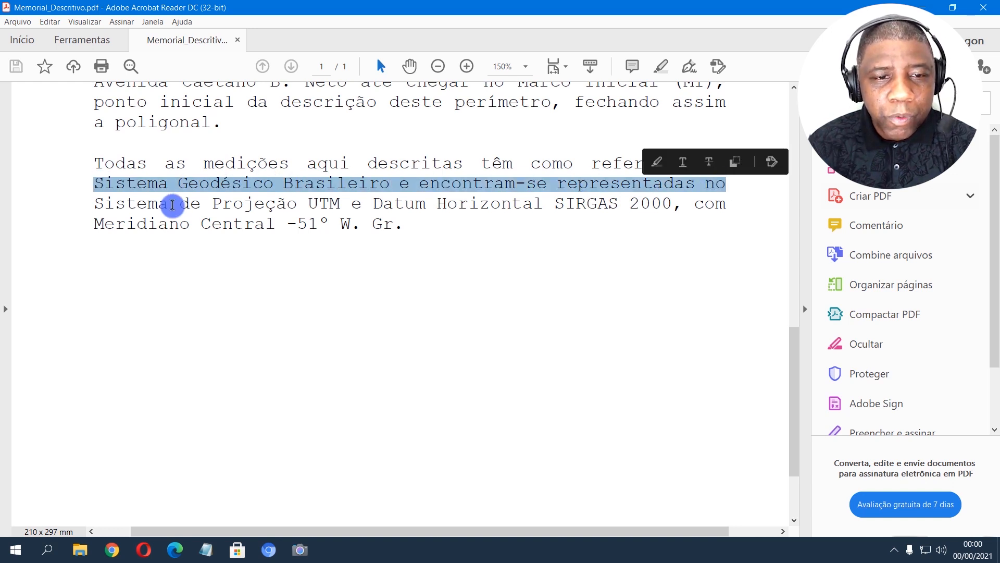
left_click_drag(179, 205, 672, 203)
left_click_drag(94, 224, 397, 223)
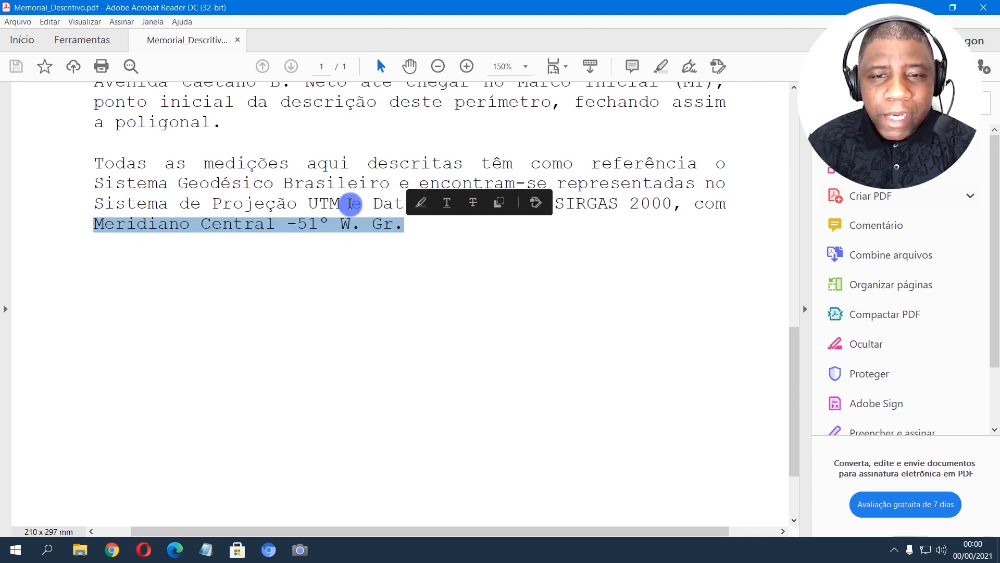
left_click(931, 7)
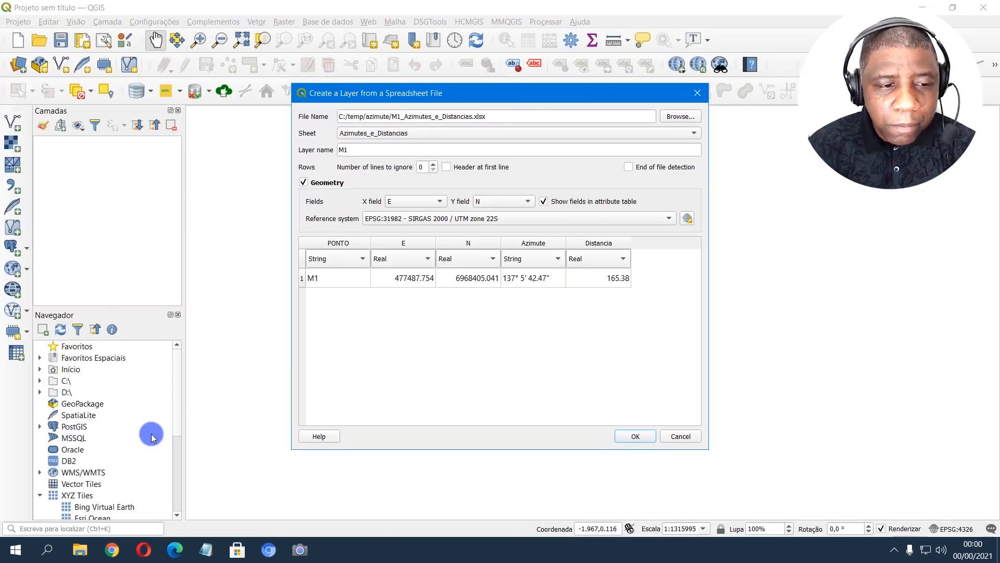
- Expand the C:\ drive in the browser tree and create the M1 point layer with the current spreadsheet settings
left_click(40, 380)
scroll(83, 381, "down", 2)
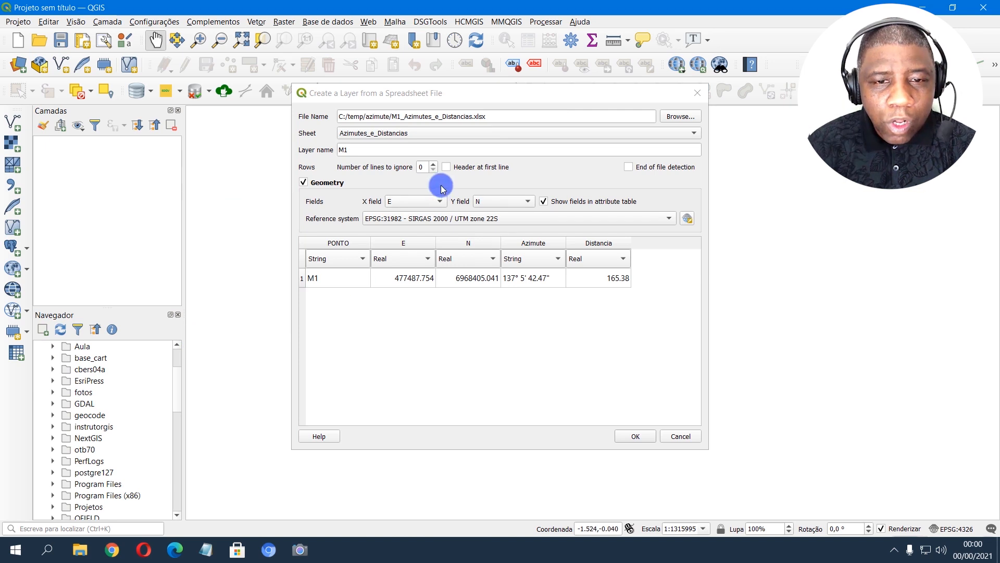
left_click(545, 100)
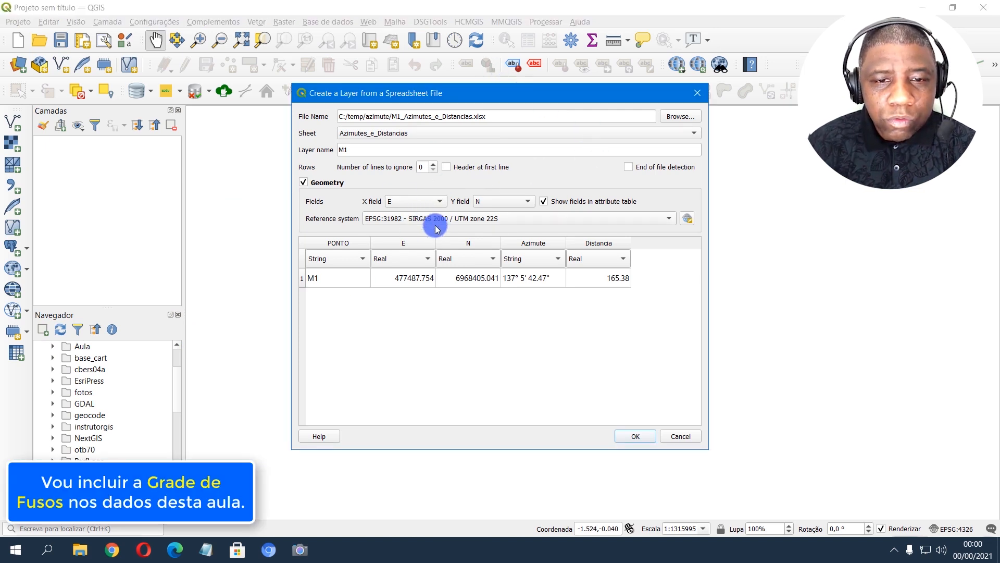
left_click(635, 436)
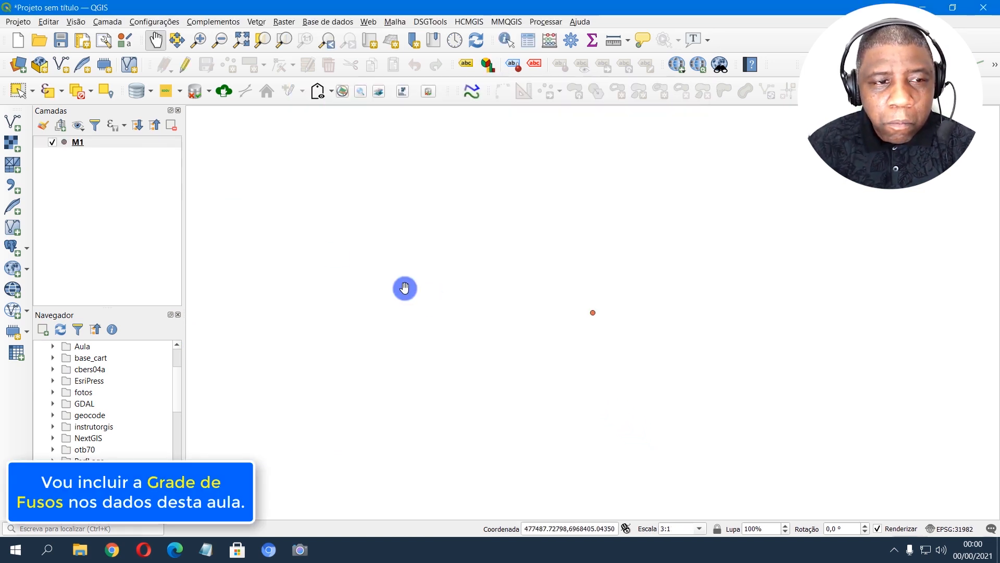
- Open the layer styling for M1 and change the point symbol's colour to pure red, #ff0000
left_click(518, 279)
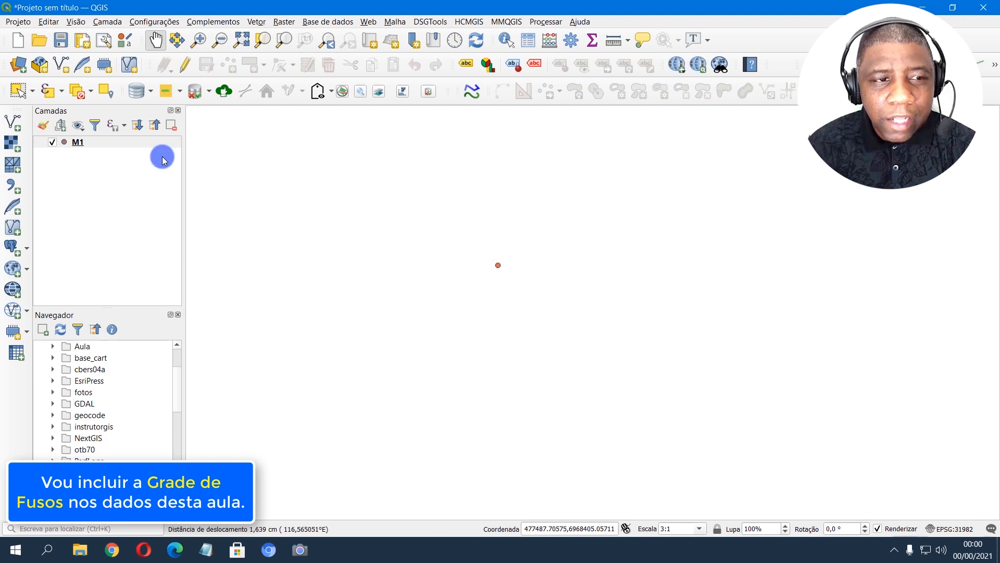
left_click(83, 142)
left_click_drag(499, 268, 464, 219)
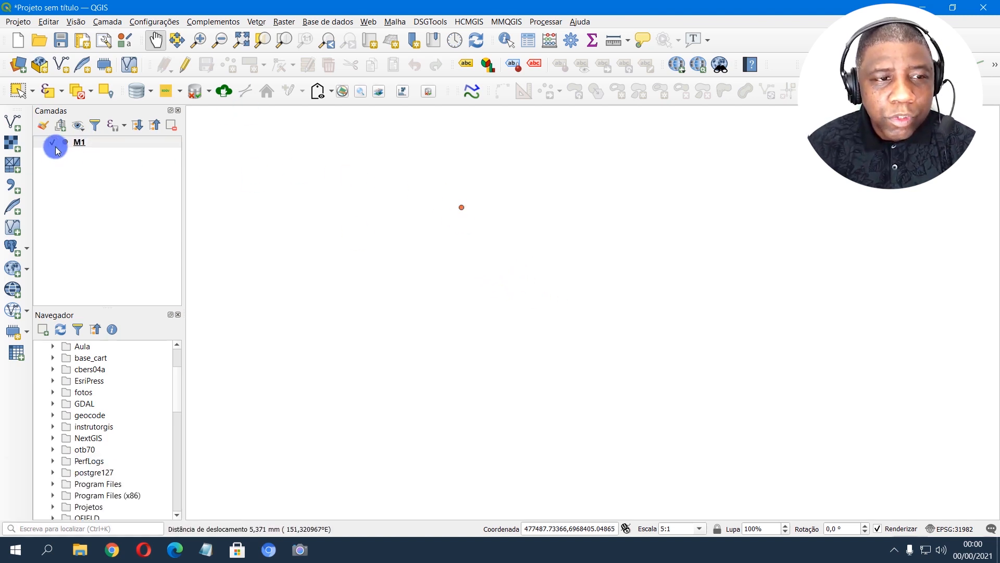
left_click(103, 144)
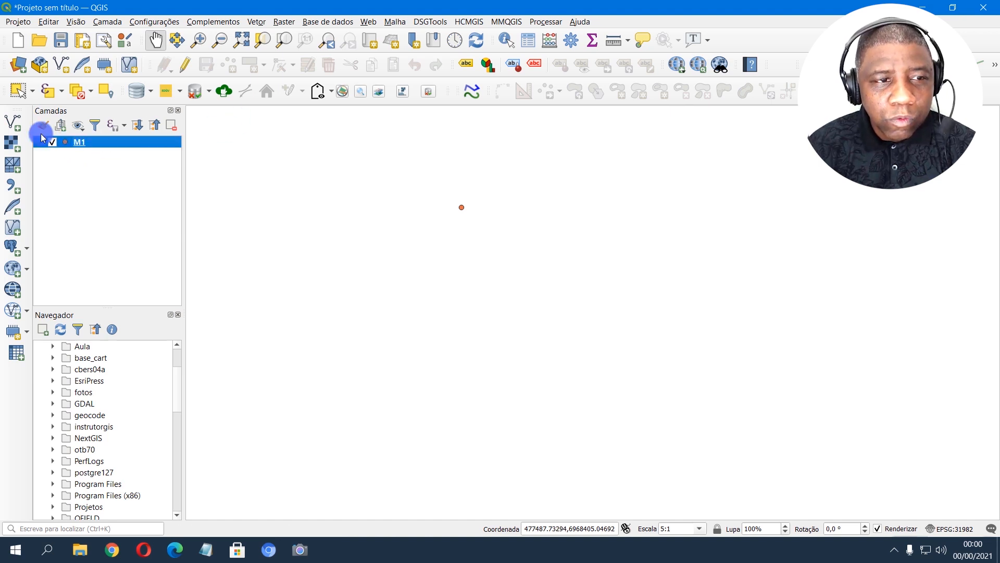
left_click(42, 127)
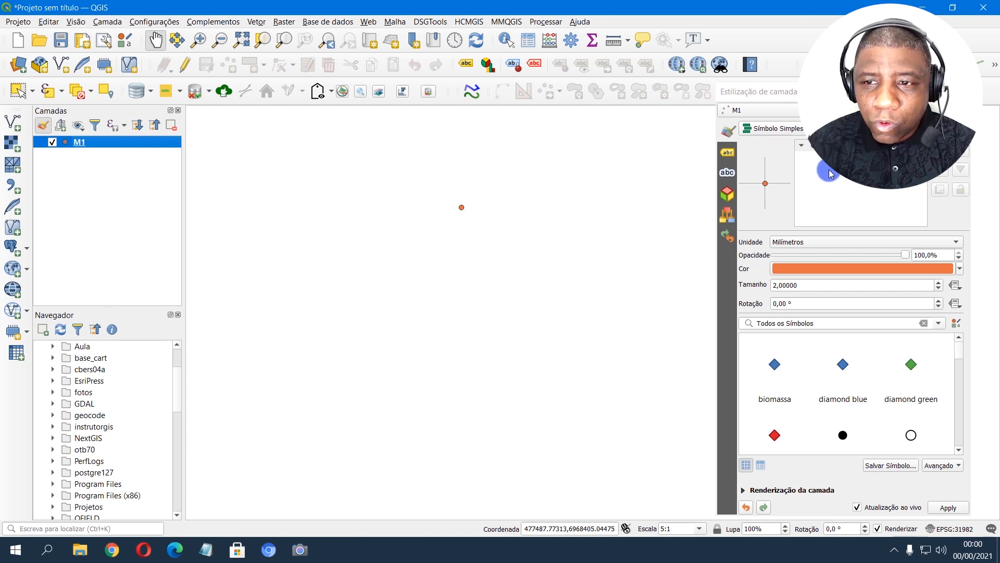
left_click(954, 268)
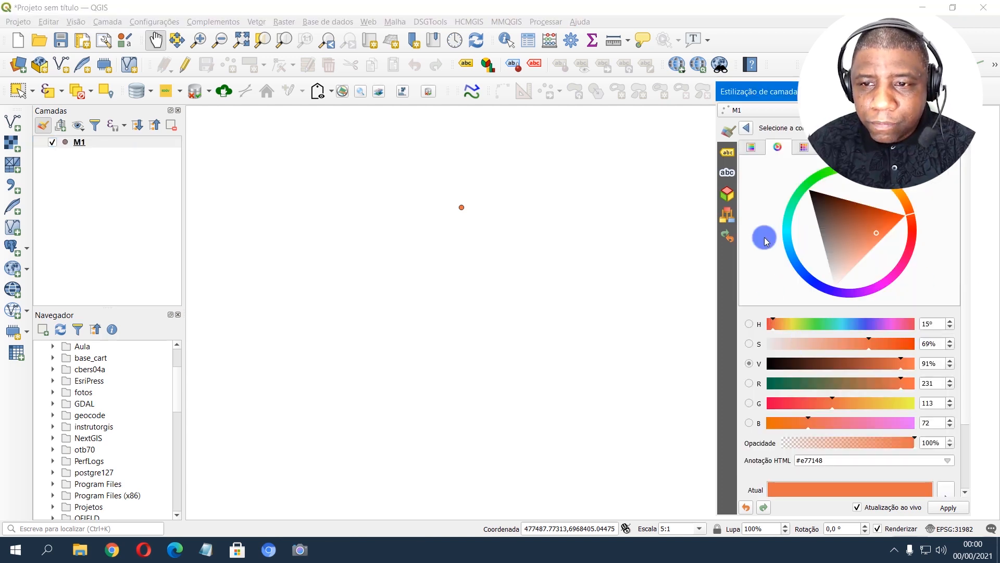
left_click_drag(865, 252, 915, 228)
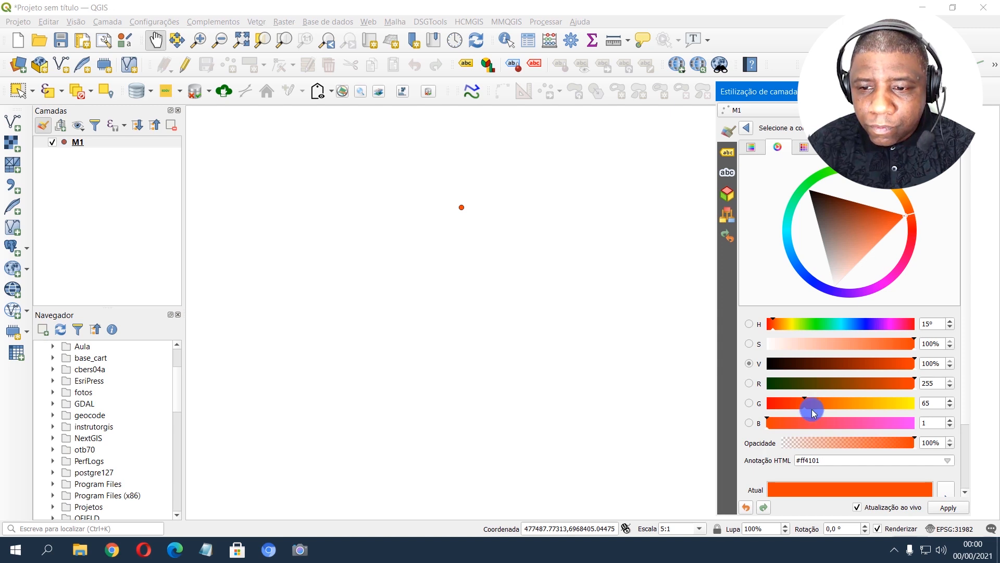
left_click_drag(813, 412, 756, 403)
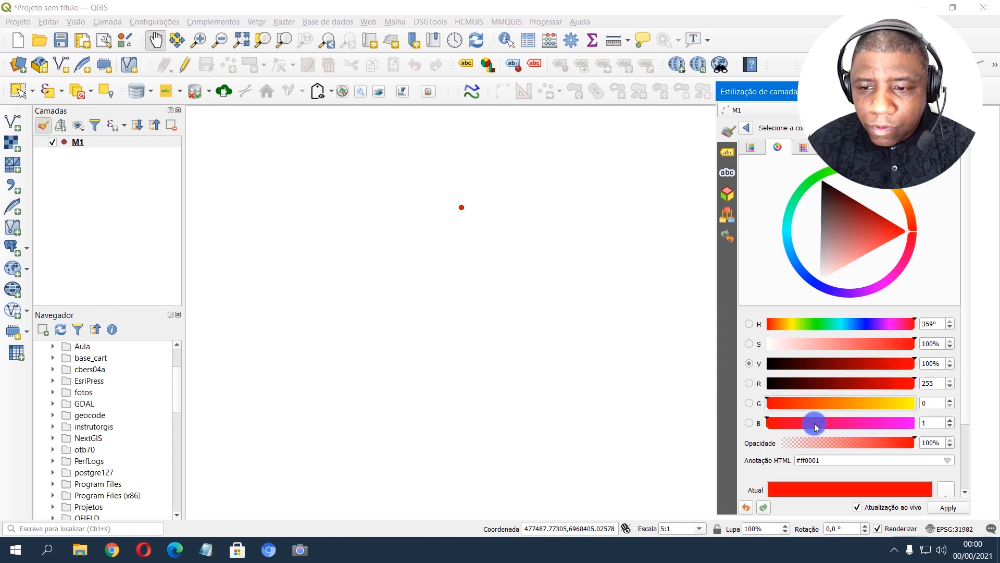
left_click_drag(814, 423, 746, 422)
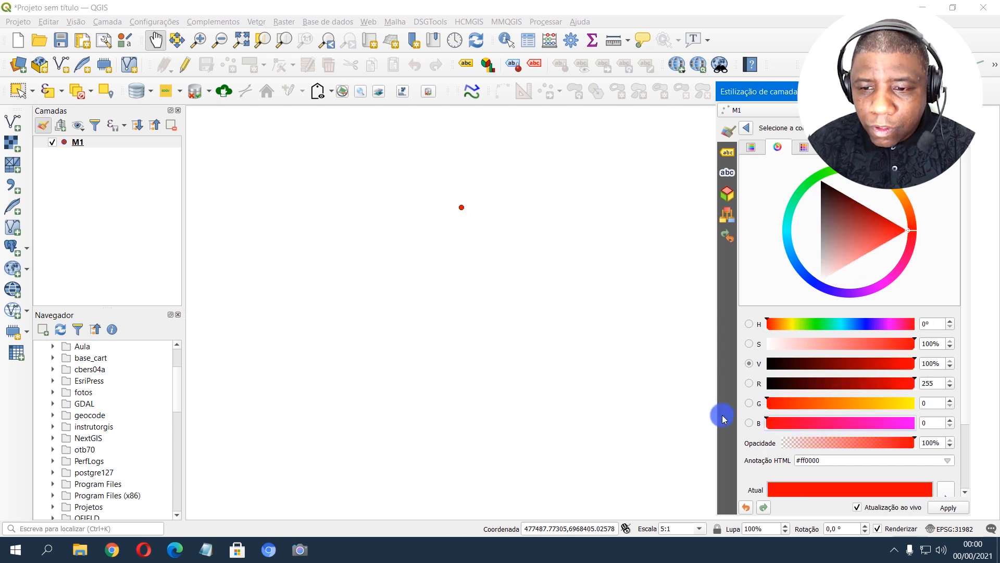
left_click(748, 129)
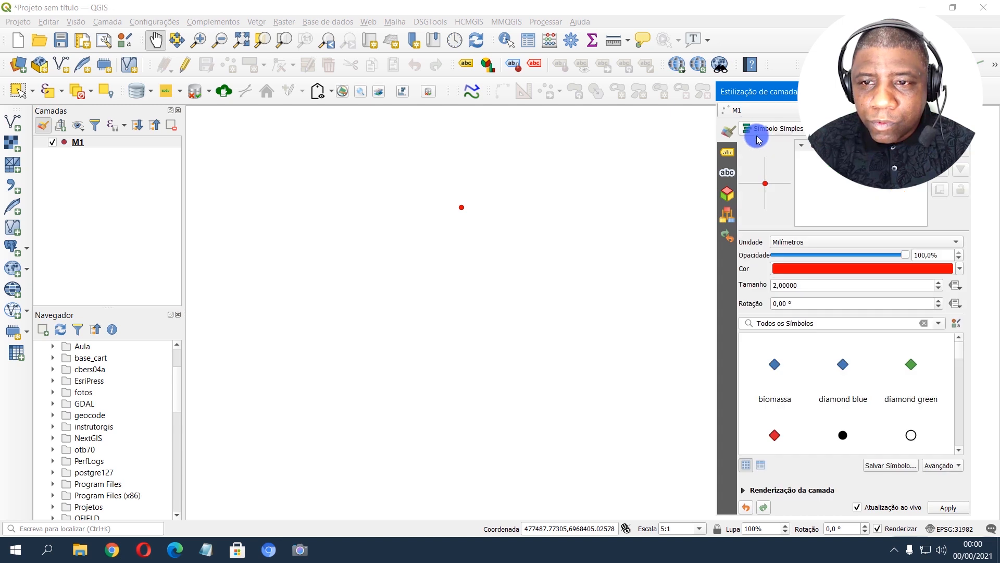
- Enable single labels on the M1 layer, using the PONTO field as the label value
left_click(721, 179)
left_click(767, 129)
left_click(782, 144)
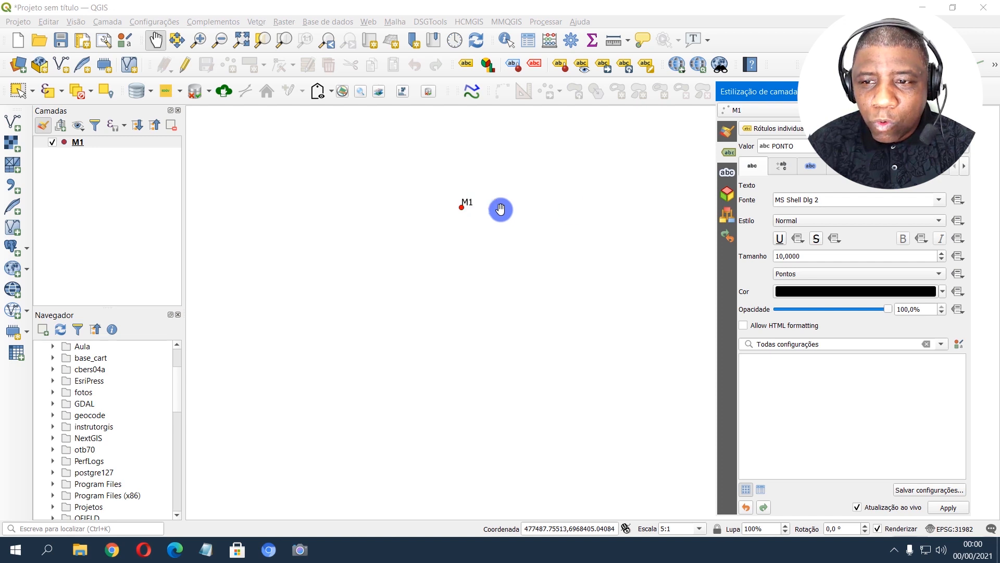
- Set the M1 label font style to Negrito, enable the text buffer, and close the layer styling
left_click(791, 222)
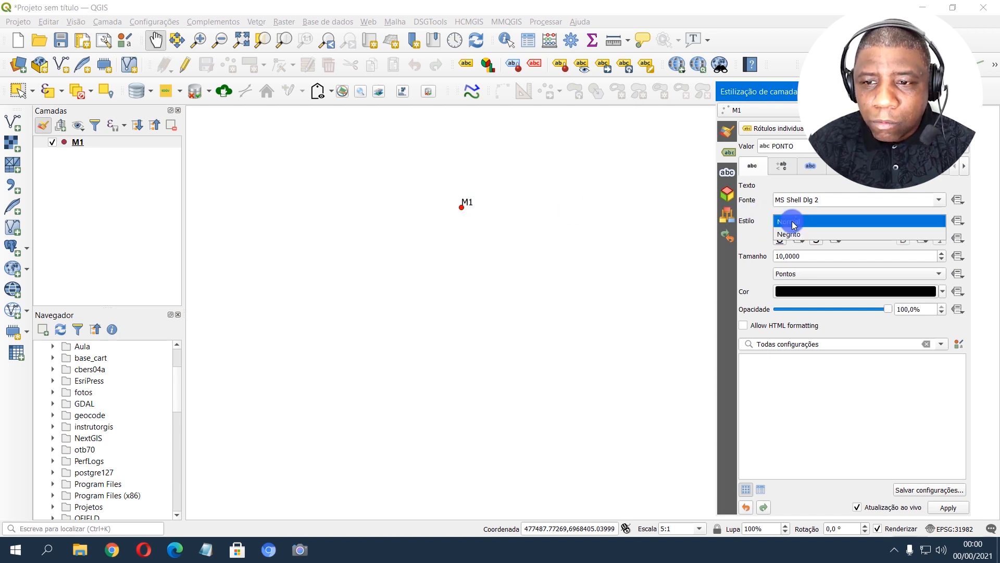
left_click(787, 229)
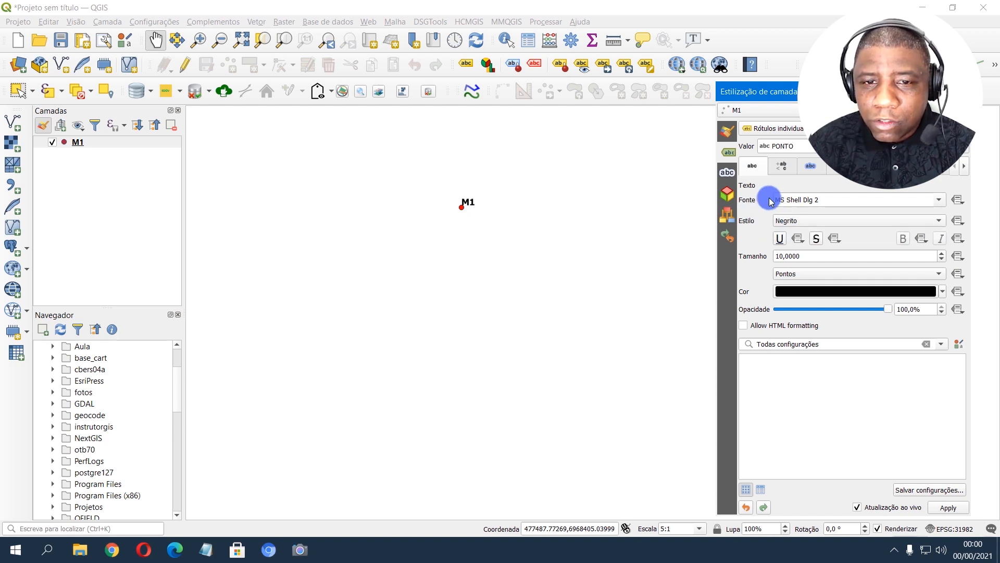
left_click(810, 169)
left_click(745, 200)
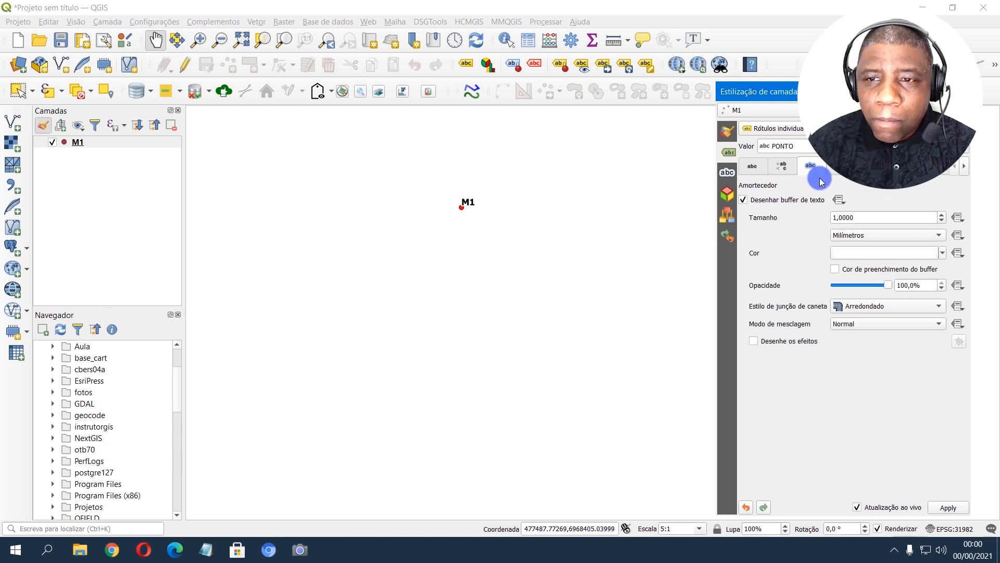
left_click(963, 91)
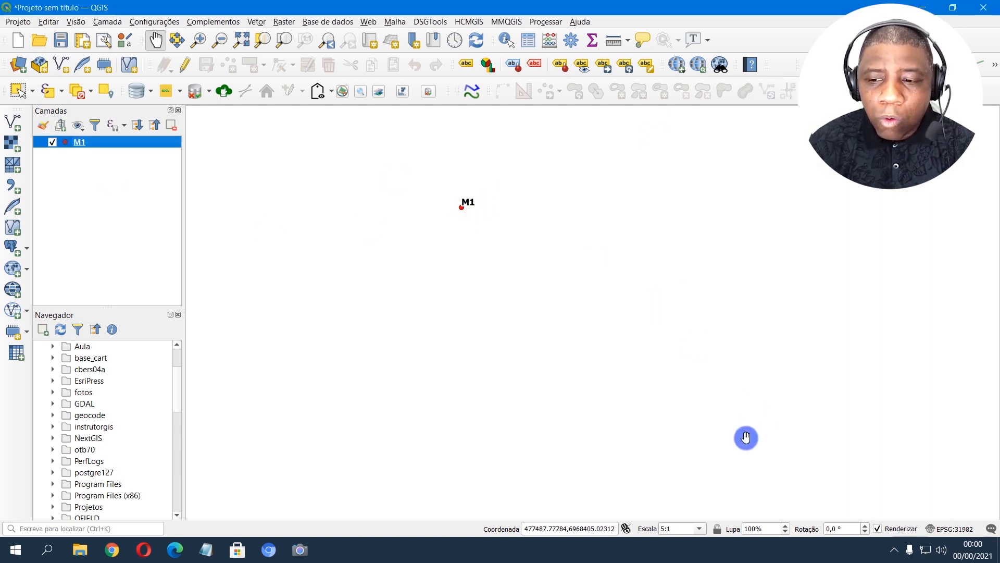
right_click(102, 147)
mouse_move(248, 359)
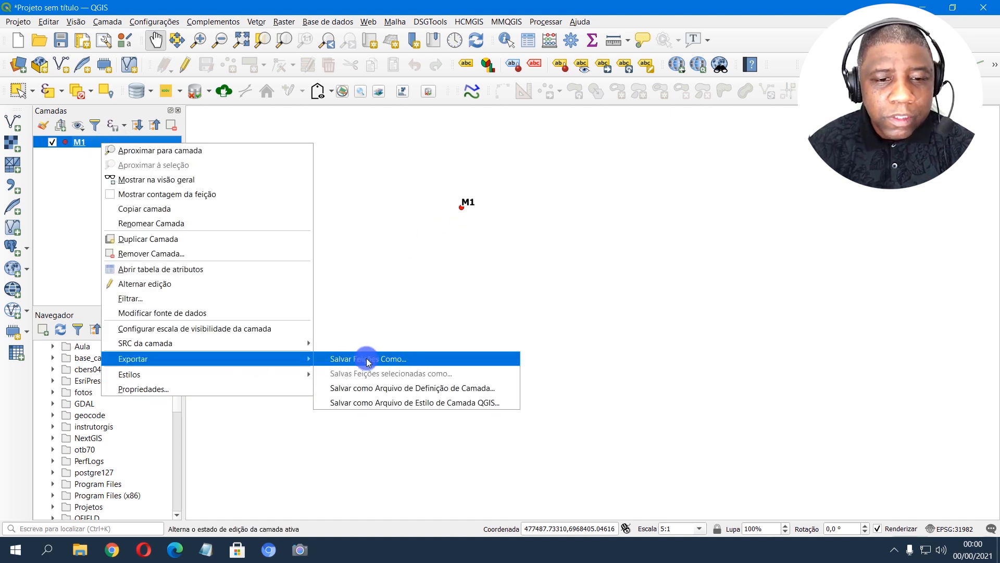
left_click(445, 358)
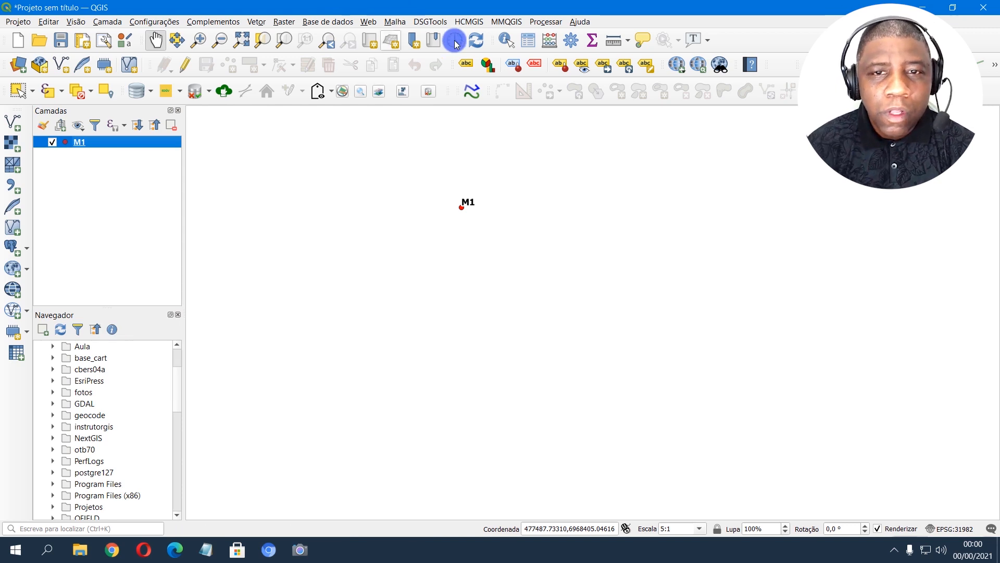
- Open the M1 attribute table in a floating window, widen it to examine all its columns, and close it
left_click(529, 40)
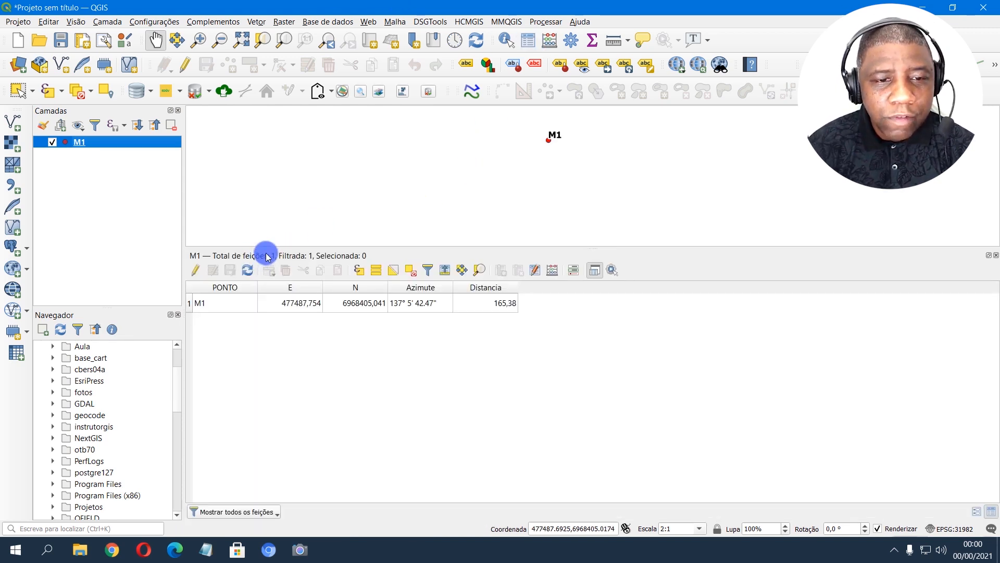
left_click(595, 270)
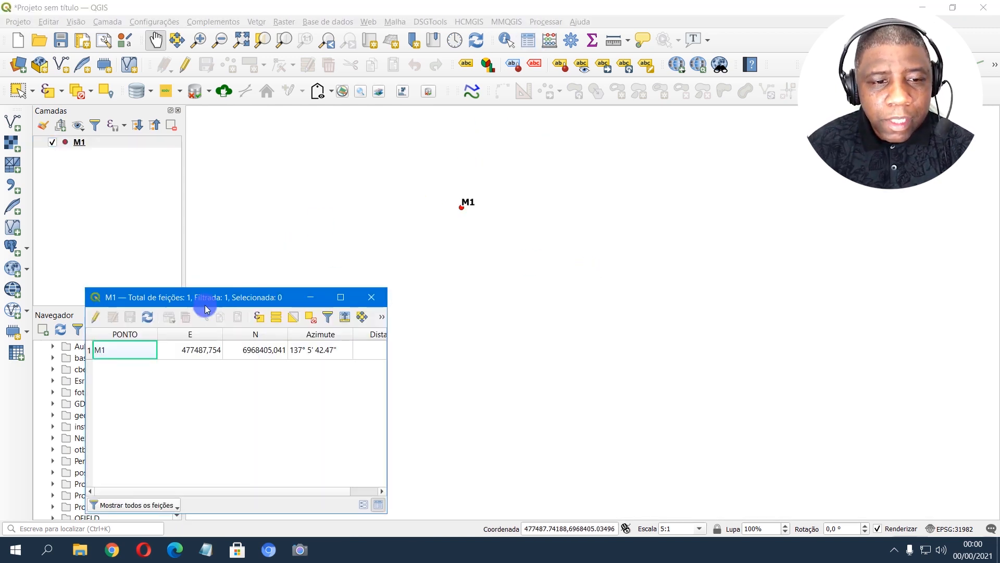
left_click_drag(206, 299, 167, 250)
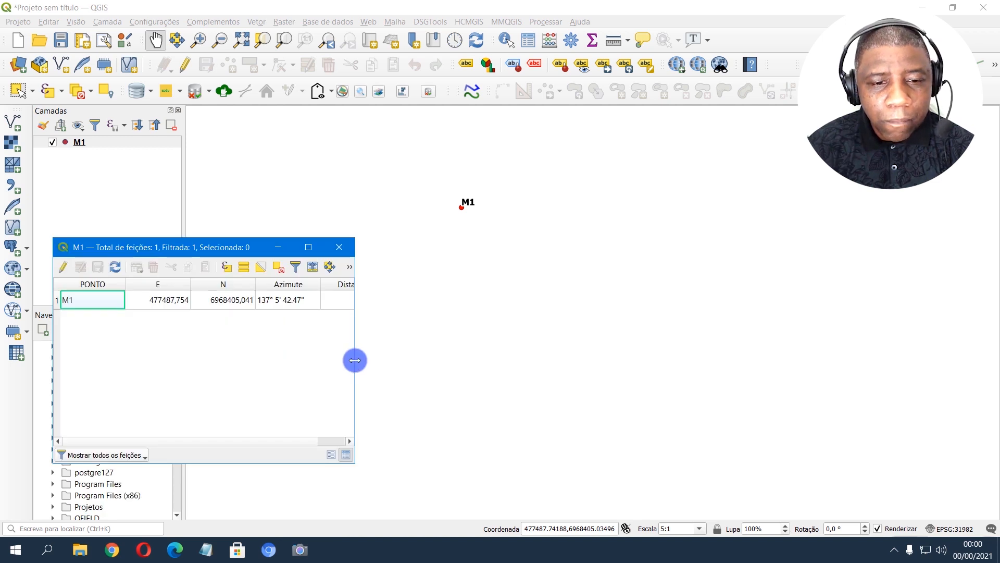
left_click_drag(354, 363, 462, 357)
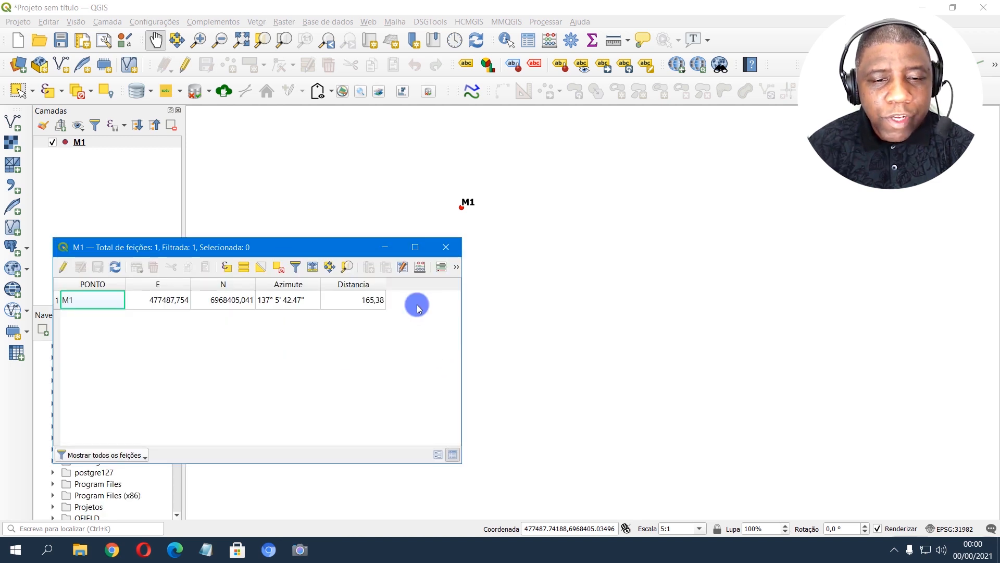
left_click(446, 247)
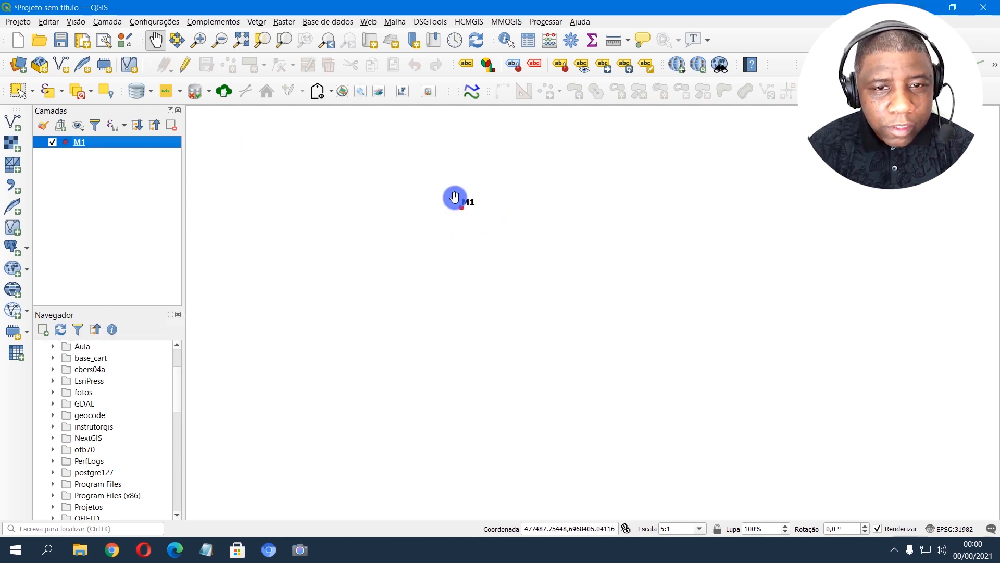
- Open the Azimuth and distance plugin and undock it as a floating window
left_click(208, 23)
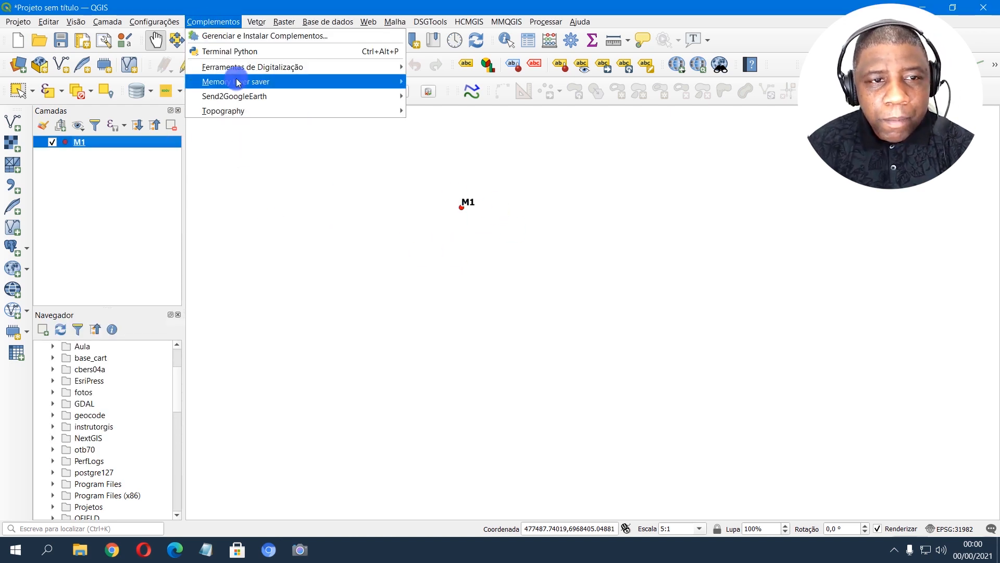
mouse_move(284, 110)
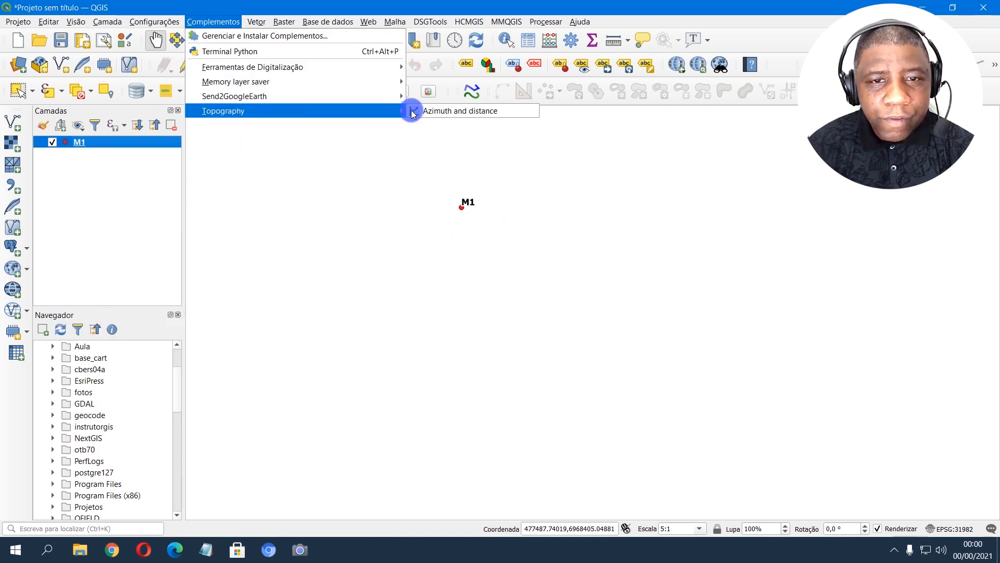
left_click(507, 111)
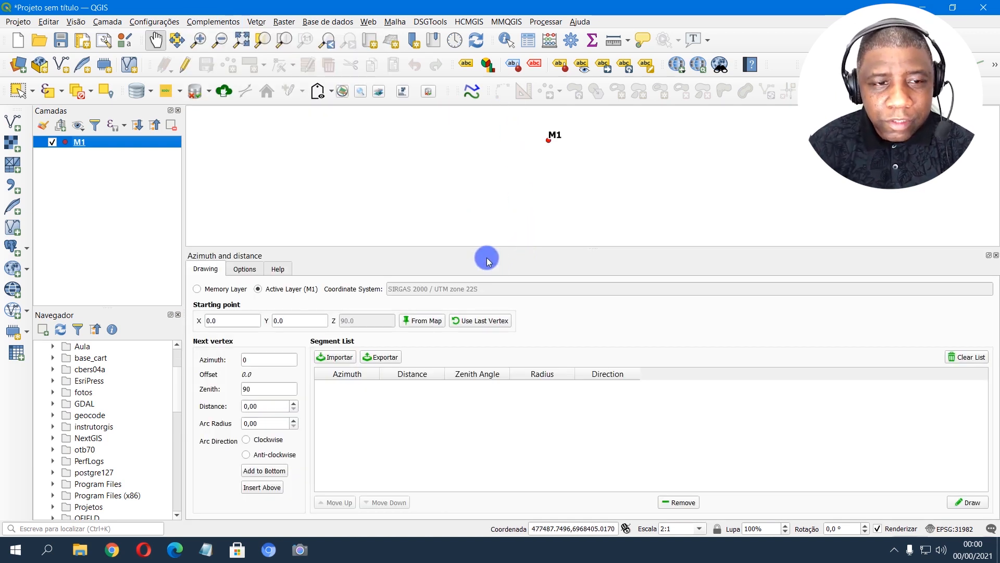
left_click_drag(384, 260, 336, 205)
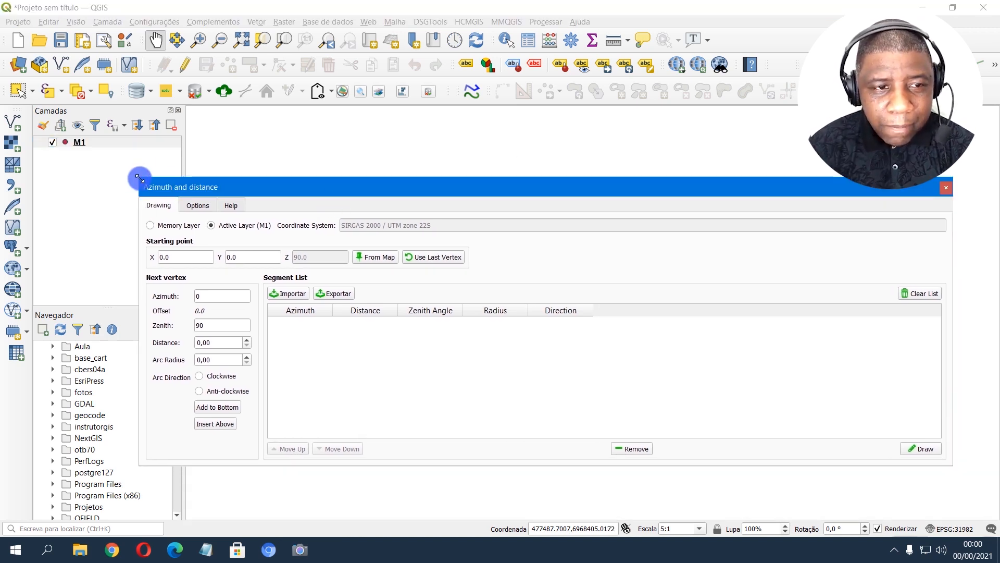
- Narrow the Azimuth and distance window and place it beside the M1 point so both are in view
left_click_drag(135, 176, 314, 176)
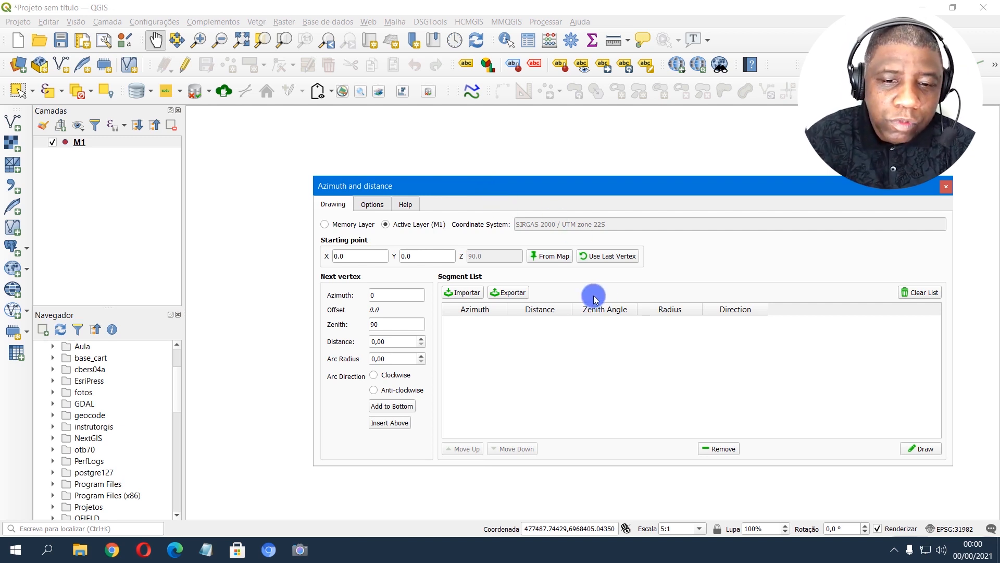
left_click_drag(956, 353, 885, 353)
left_click_drag(885, 252, 845, 254)
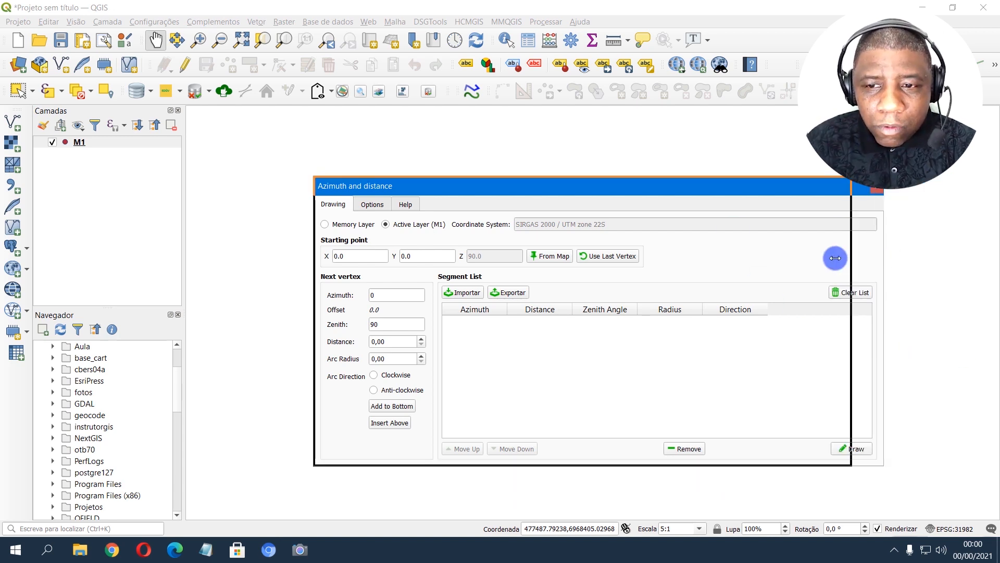
left_click_drag(564, 183, 707, 210)
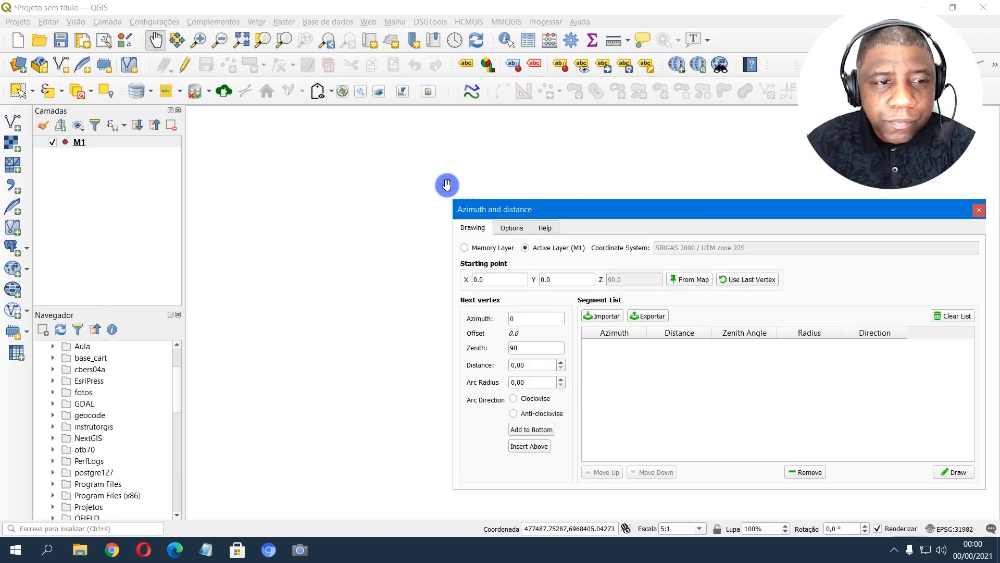
left_click_drag(387, 206, 243, 224)
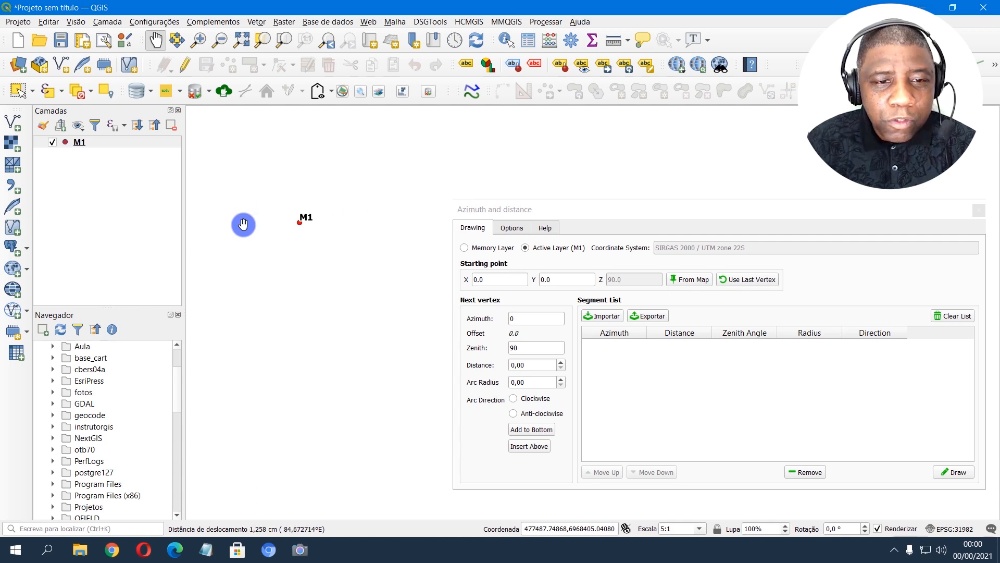
left_click_drag(317, 233, 264, 203)
left_click_drag(506, 210, 439, 189)
- Choose Memory Layer and set the starting point's X to 477487.754, copied from Azimutes_e_Distancias_Formatados.txt in Notepad
left_click(282, 546)
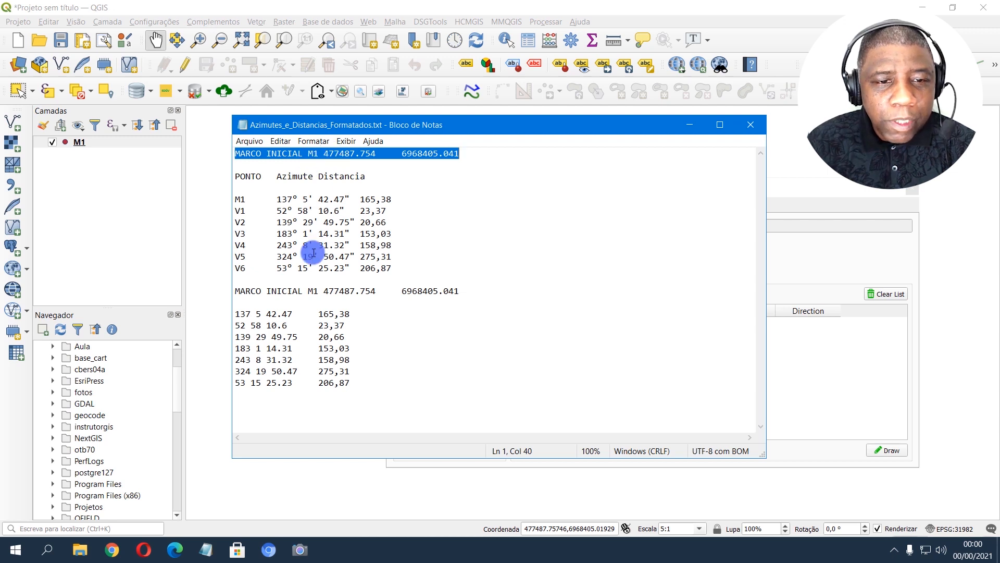
left_click_drag(326, 290, 376, 290)
right_click(371, 291)
left_click(420, 328)
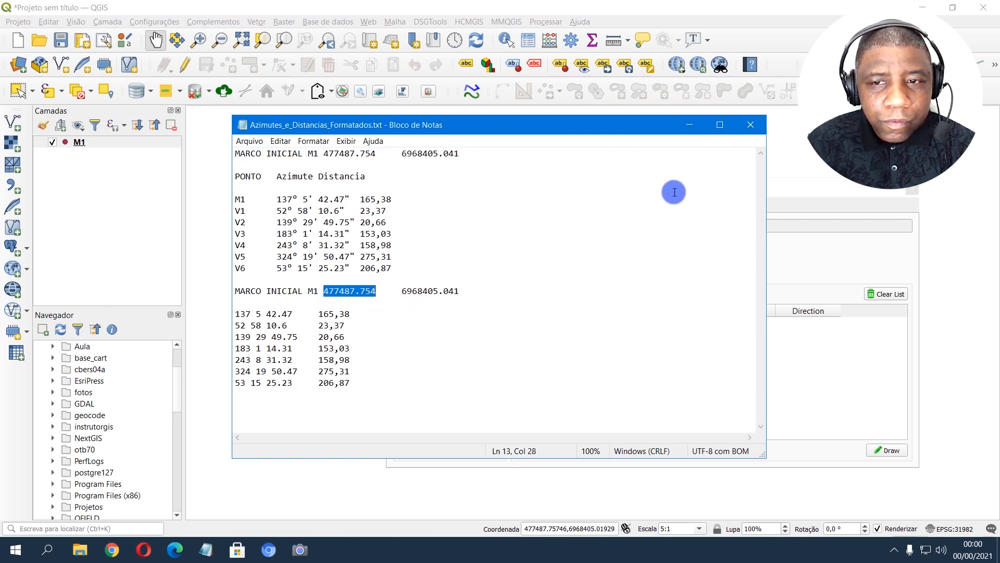
left_click(689, 125)
double_click(411, 258)
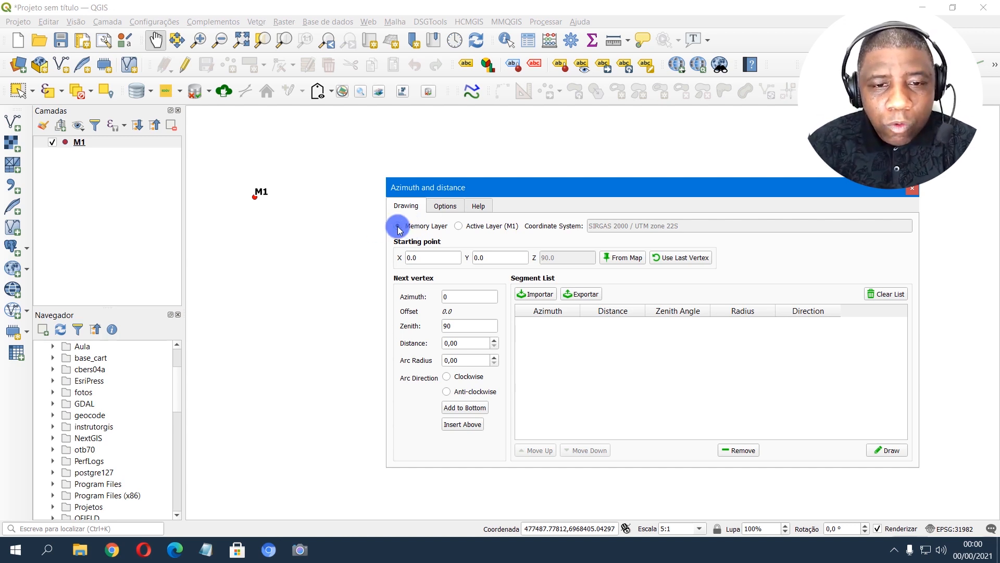
left_click_drag(420, 257, 382, 251)
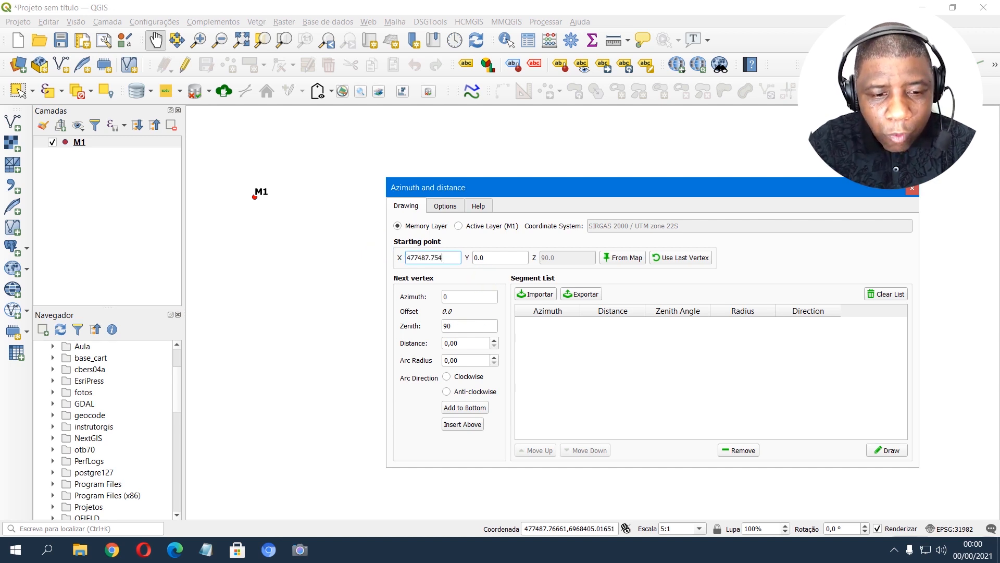
- Copy the M1 north coordinate from the Notepad file and set the starting point's Y to 6968405.041
key("alt+Tab")
left_click_drag(461, 291, 424, 293)
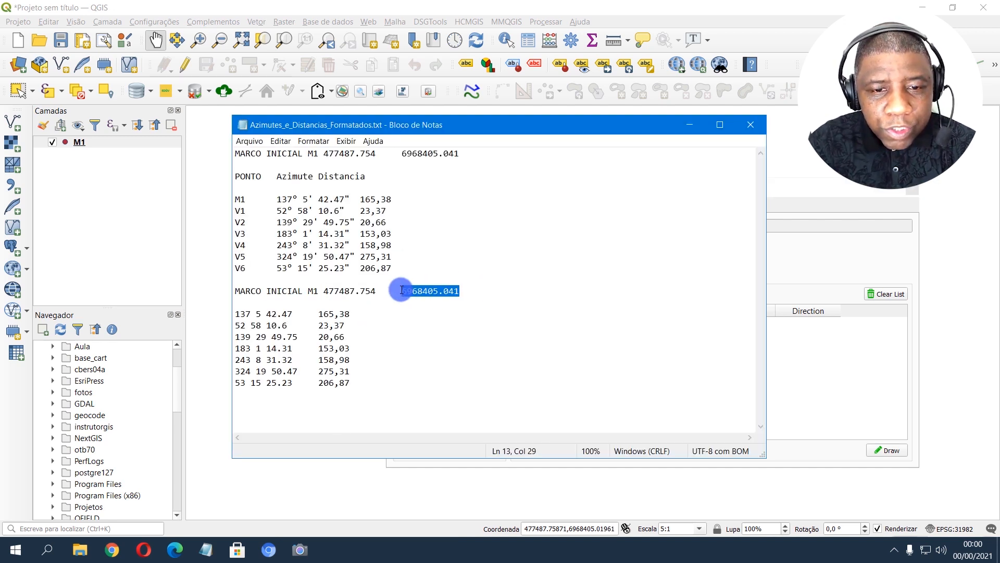
right_click(409, 291)
left_click(469, 330)
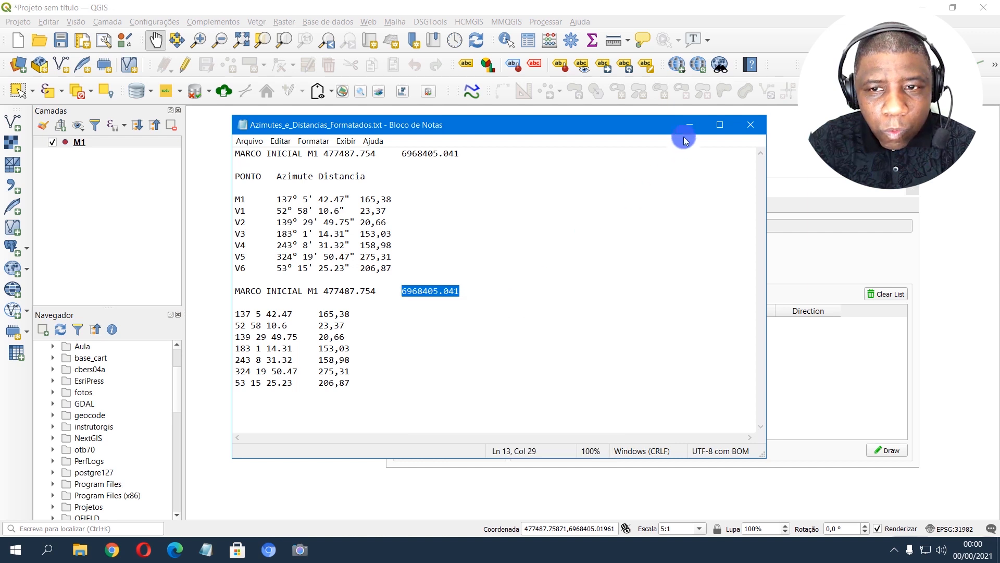
left_click(689, 125)
double_click(484, 257)
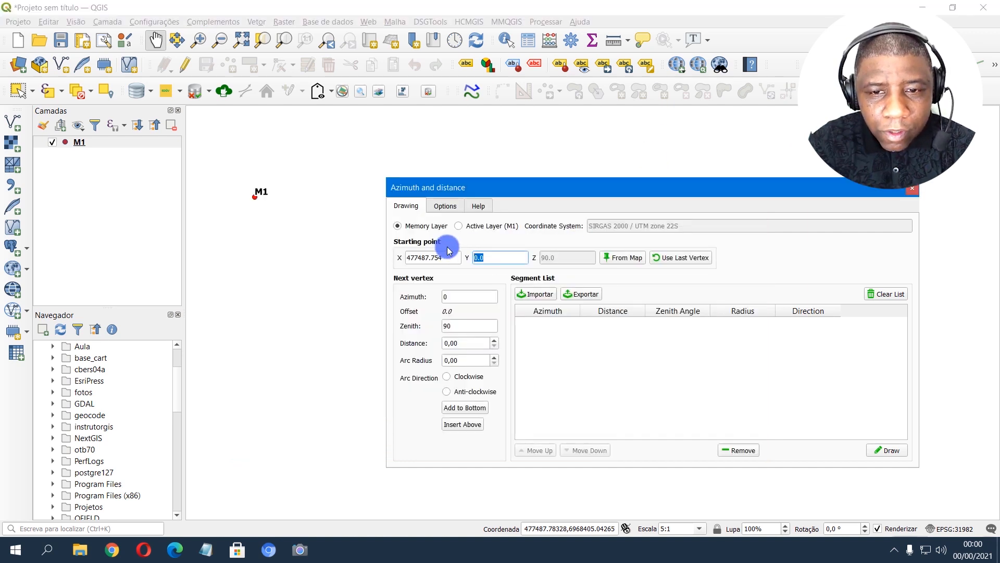
key("ctrl+v")
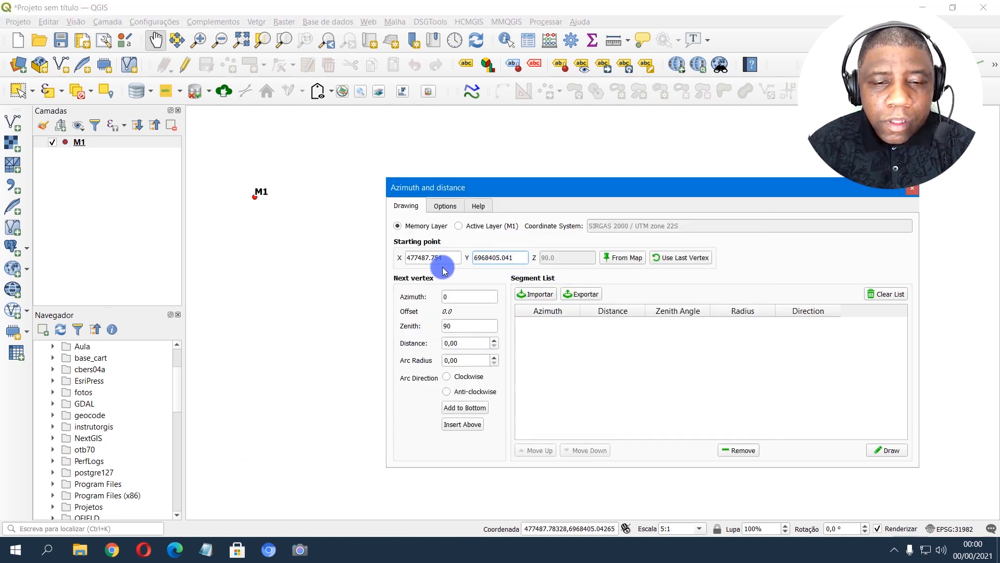
- Switch to Memorial_Descritivo.pdf in Acrobat Reader, examine the first azimuth and distance from M1, and return to the Notepad file
double_click(456, 295)
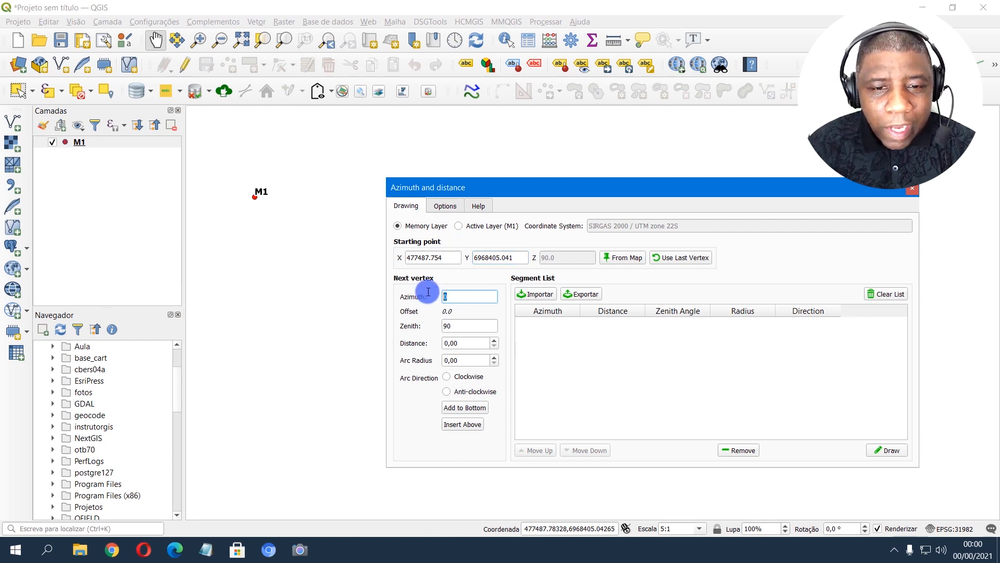
left_click(286, 548)
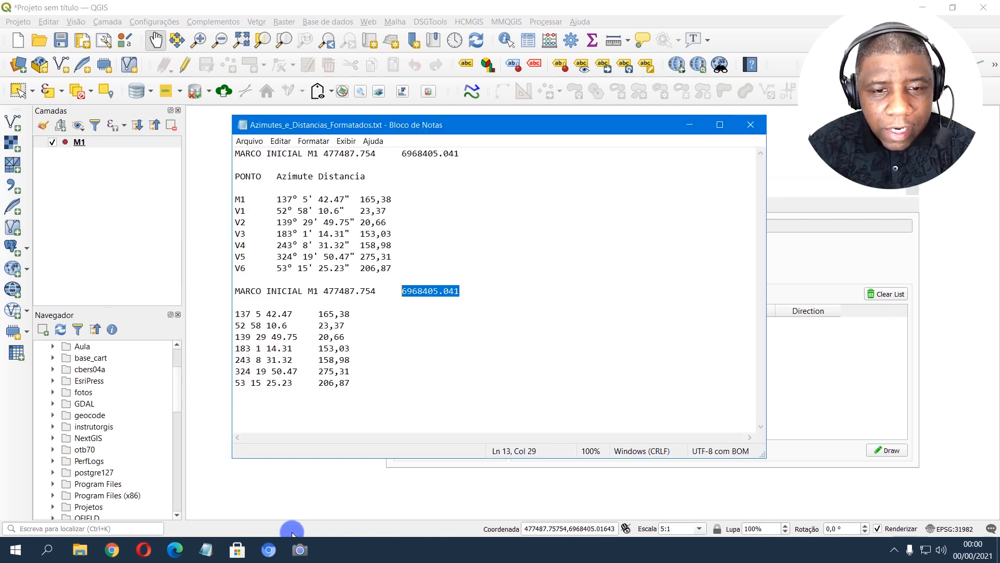
key("alt+Tab")
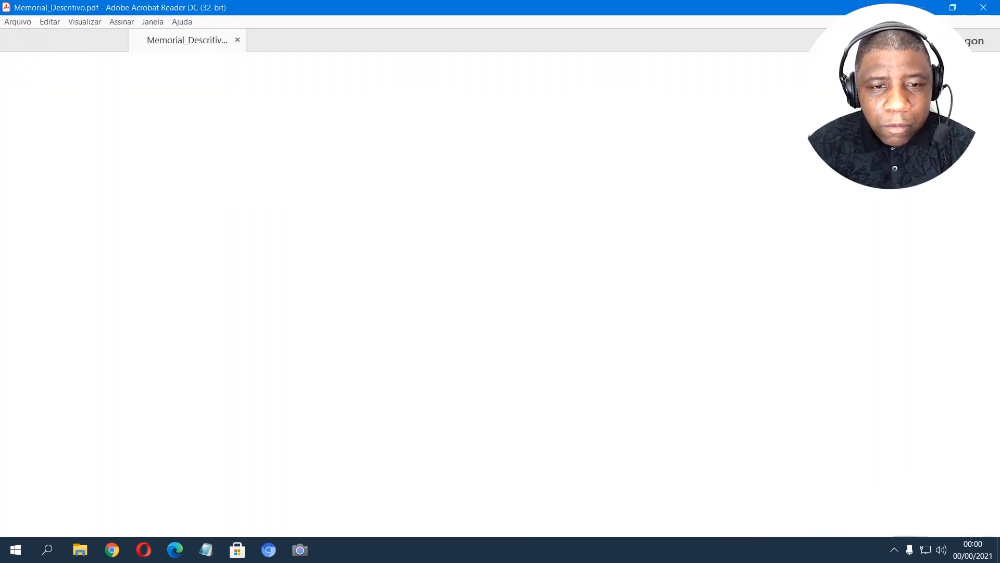
scroll(546, 186, "up", 15)
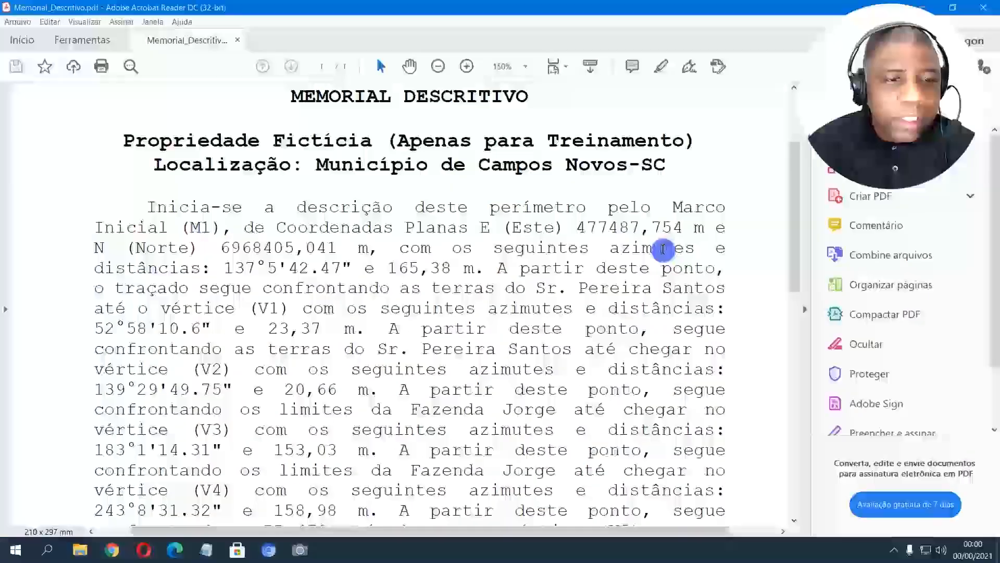
scroll(391, 217, "down", 1)
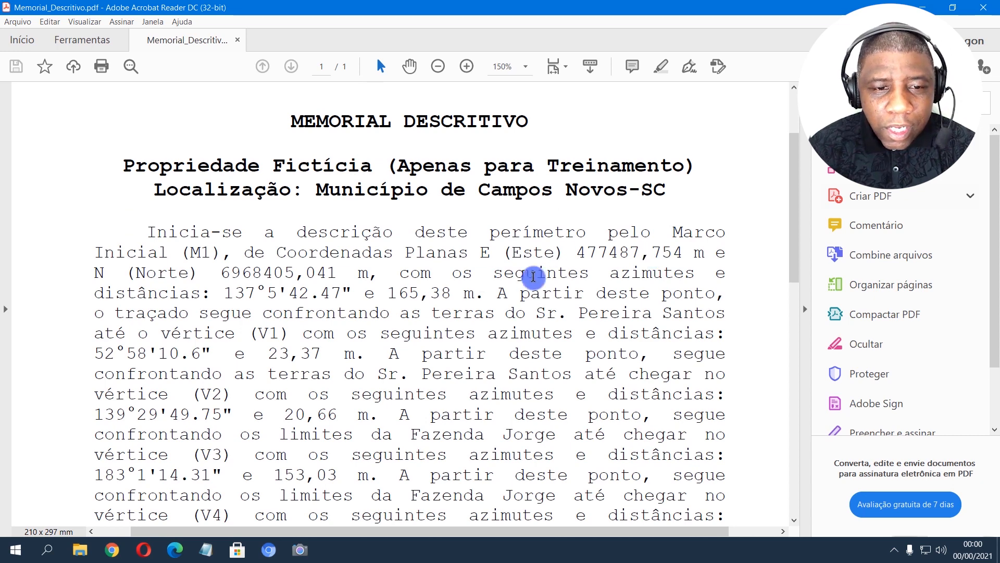
left_click_drag(226, 290, 463, 293)
left_click(933, 9)
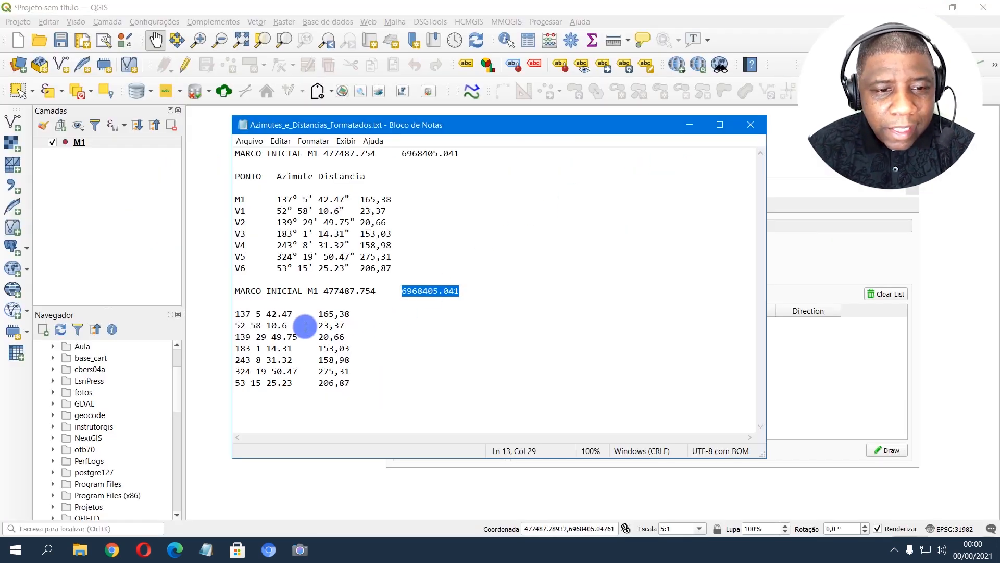
- Copy the first azimuth from the Notepad file and set the next vertex's azimuth to 137 5 42.47 in the Azimuth and distance window
left_click(238, 312)
left_click_drag(239, 313, 287, 312)
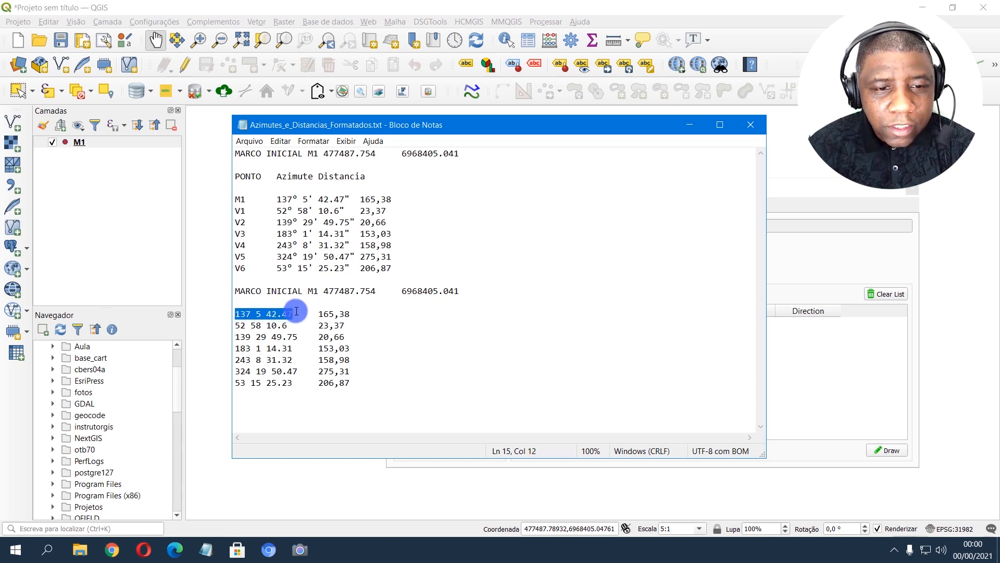
right_click(297, 311)
left_click(334, 348)
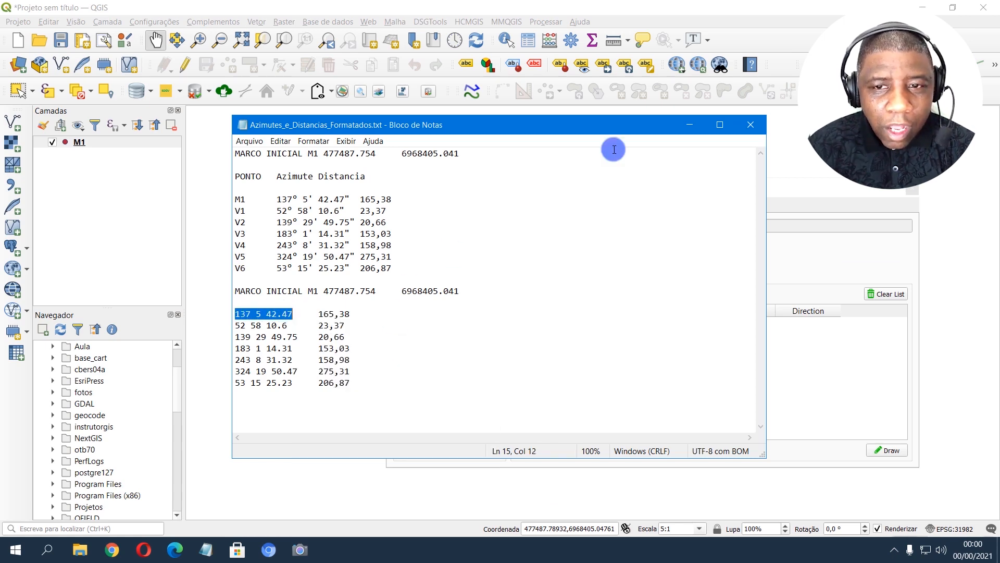
left_click(685, 124)
double_click(462, 302)
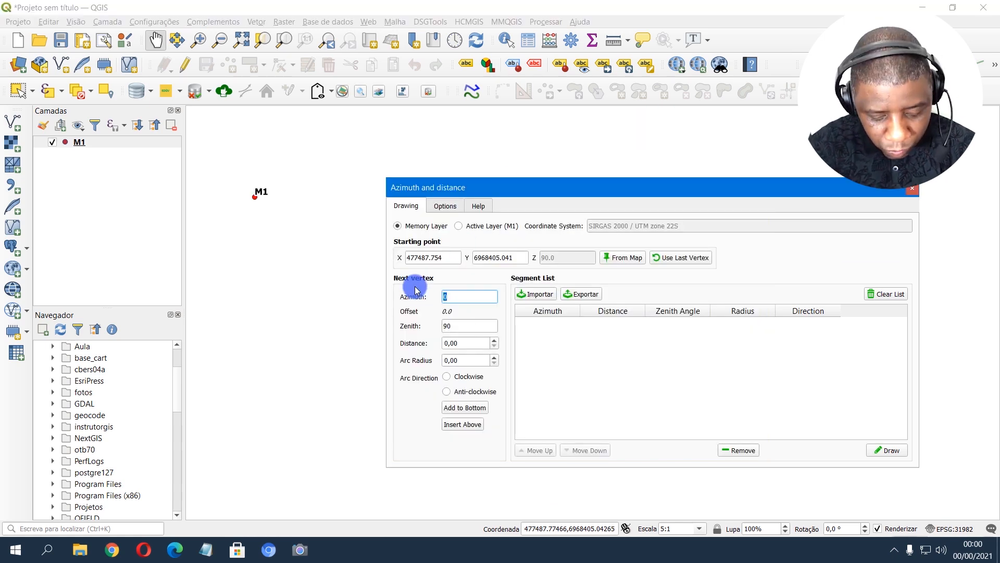
- Copy the first distance from the Notepad file, set the next vertex's distance to 165,38, and add the segment to the list
double_click(468, 343)
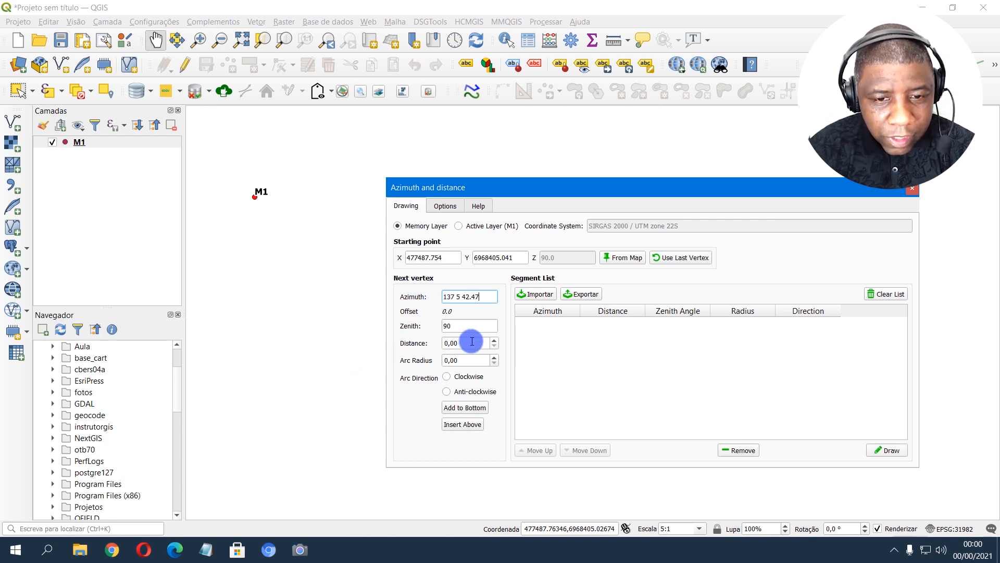
key("alt+Tab")
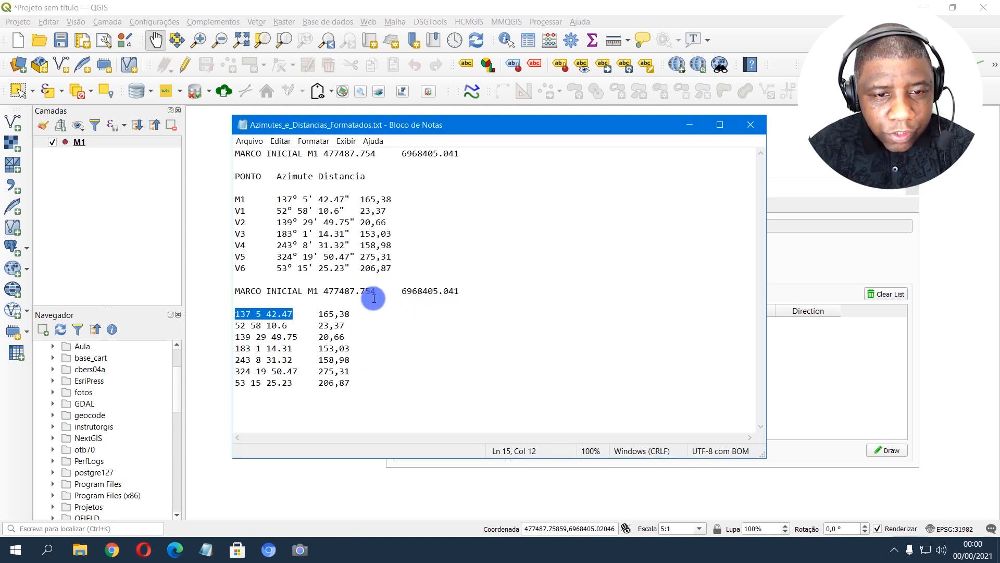
left_click_drag(351, 313, 319, 312)
right_click(332, 318)
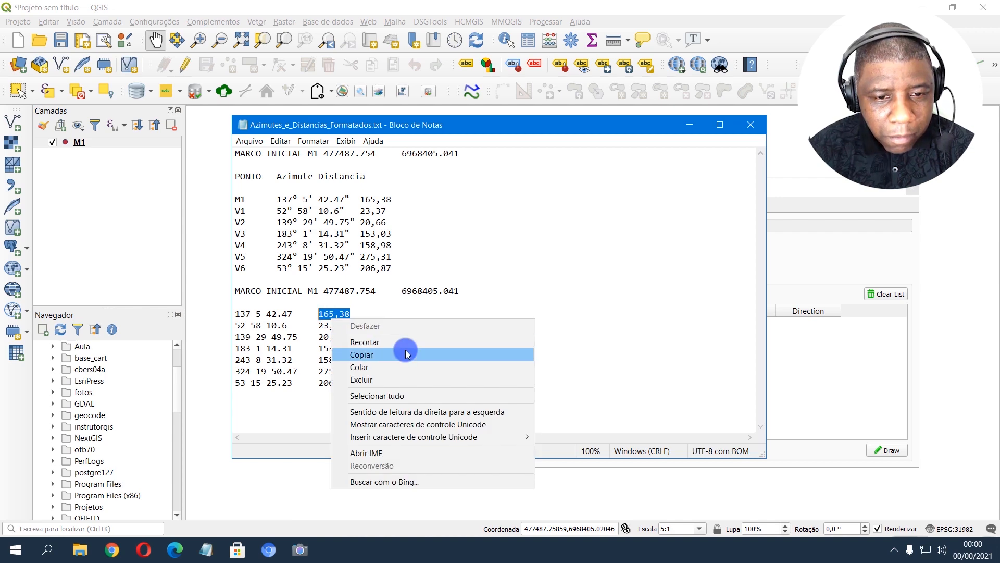
left_click(405, 350)
left_click(690, 125)
left_click(451, 339)
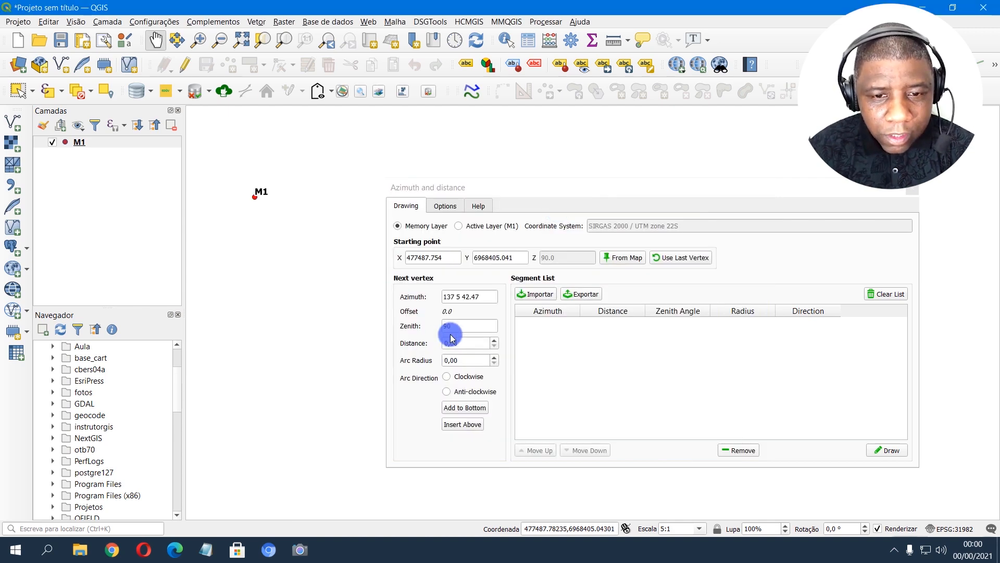
left_click_drag(463, 343, 418, 342)
key("ctrl+v")
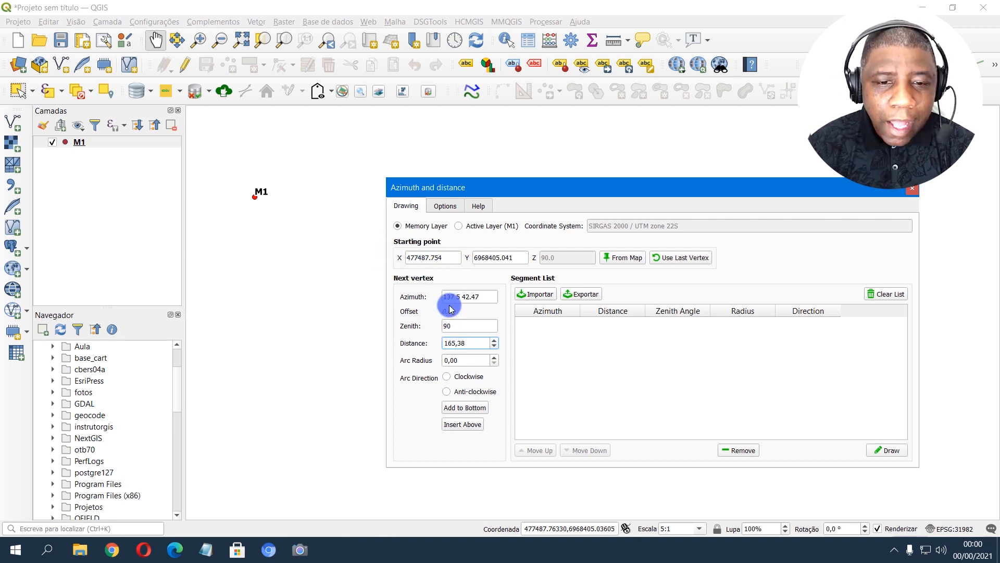
left_click(466, 408)
- Copy the second azimuth from the Notepad file and set the next vertex's azimuth to 52 58 10.6
left_click_drag(306, 218, 264, 210)
scroll(245, 219, "up", 3)
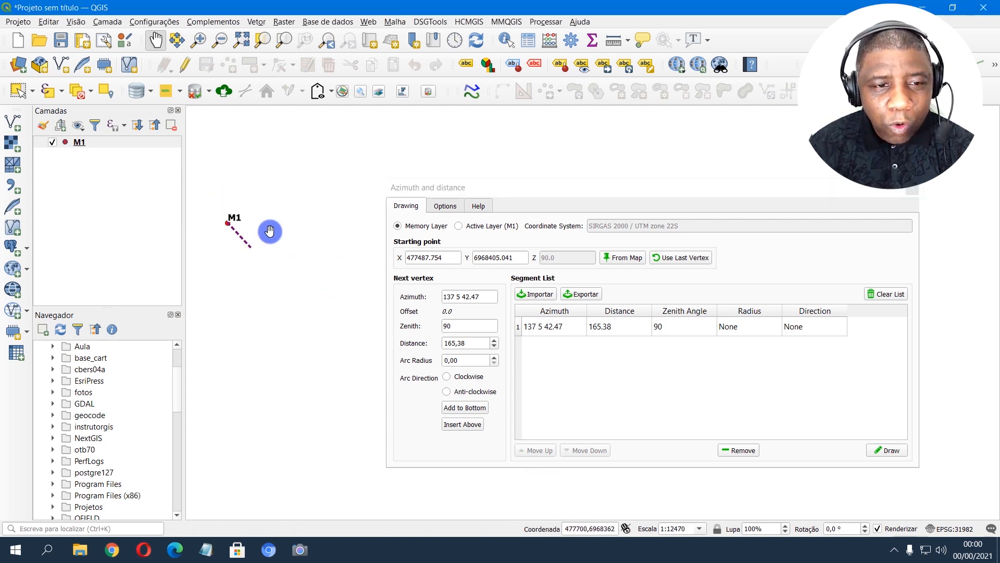
scroll(227, 227, "down", 1)
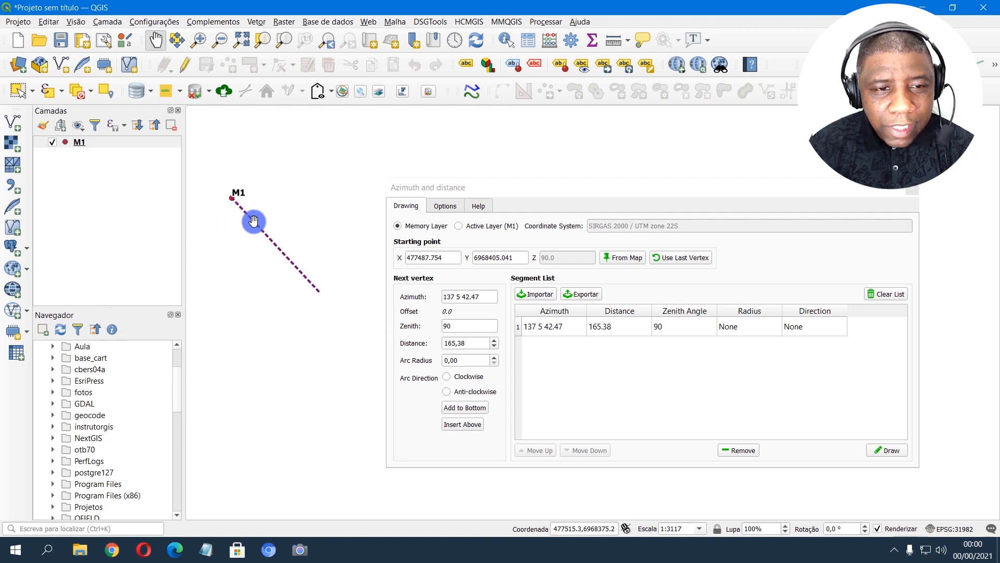
left_click(598, 211)
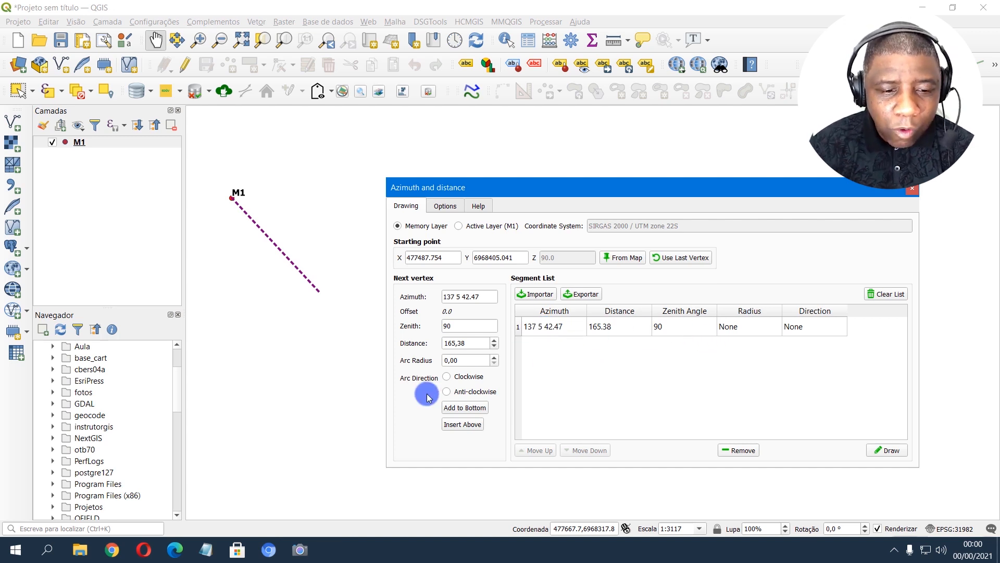
left_click(206, 549)
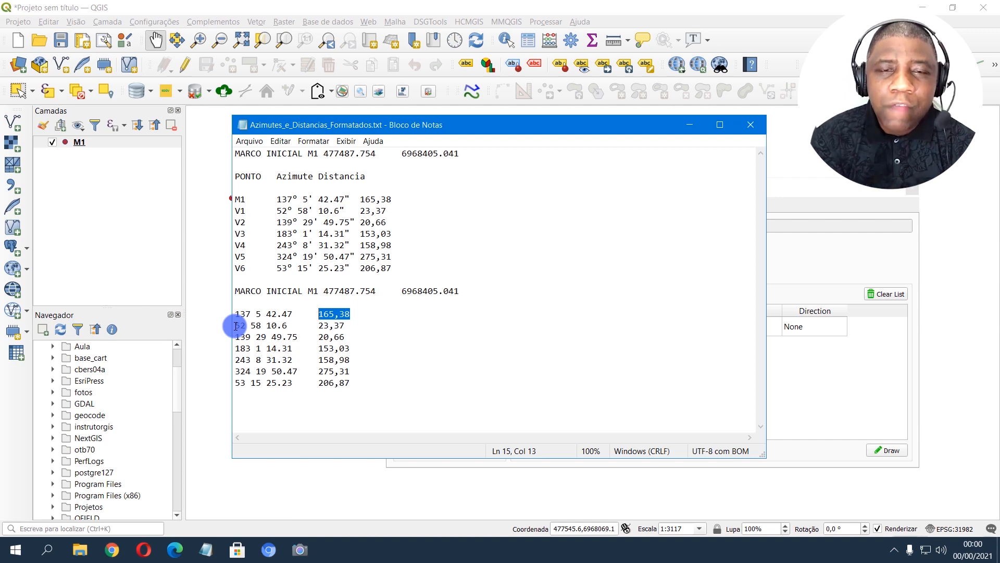
right_click(280, 325)
left_click(338, 361)
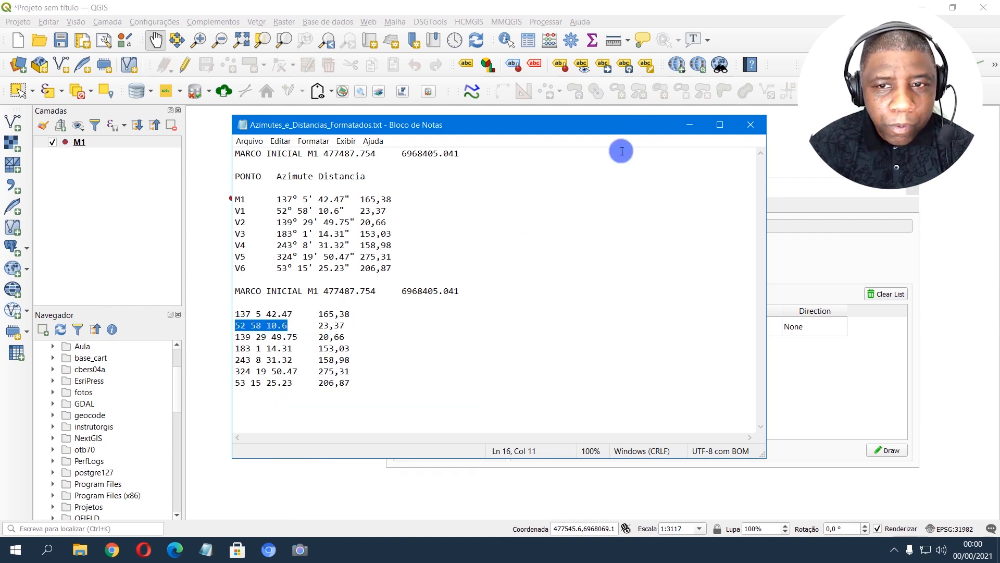
left_click(692, 126)
left_click_drag(493, 296, 401, 288)
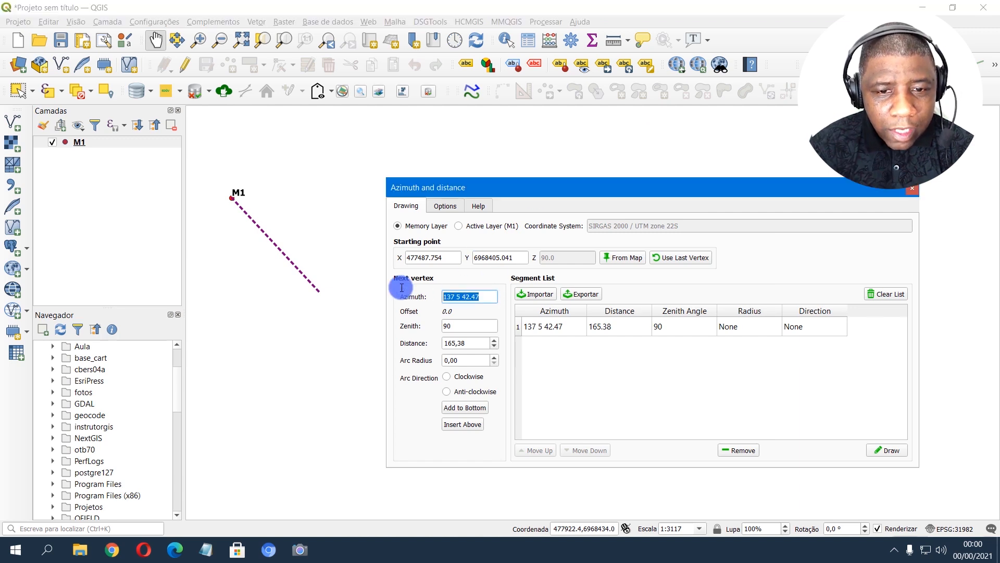
- Copy the second distance from the Notepad file, set the distance to 23,37, and append the second segment to the list
left_click(206, 550)
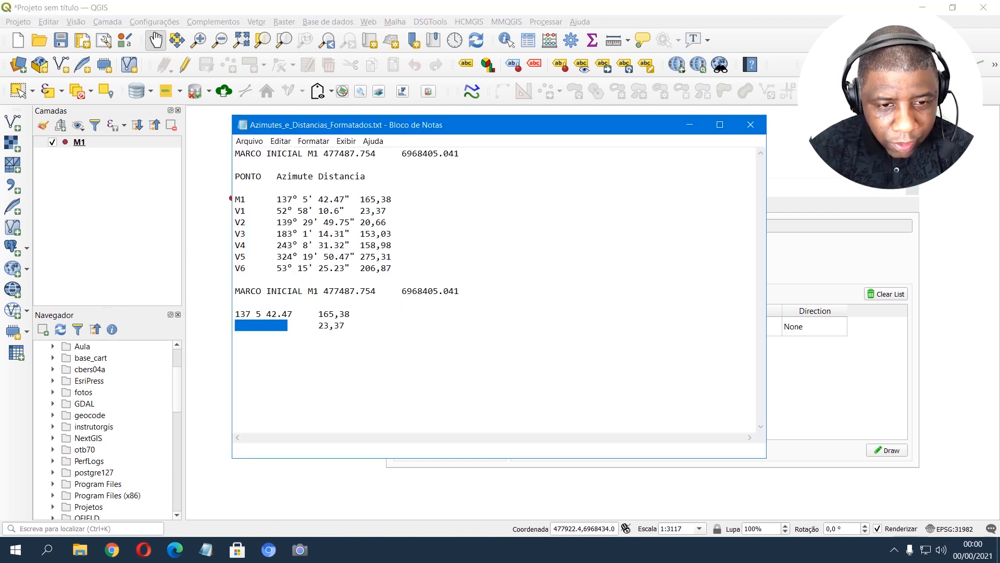
right_click(410, 368)
left_click(410, 366)
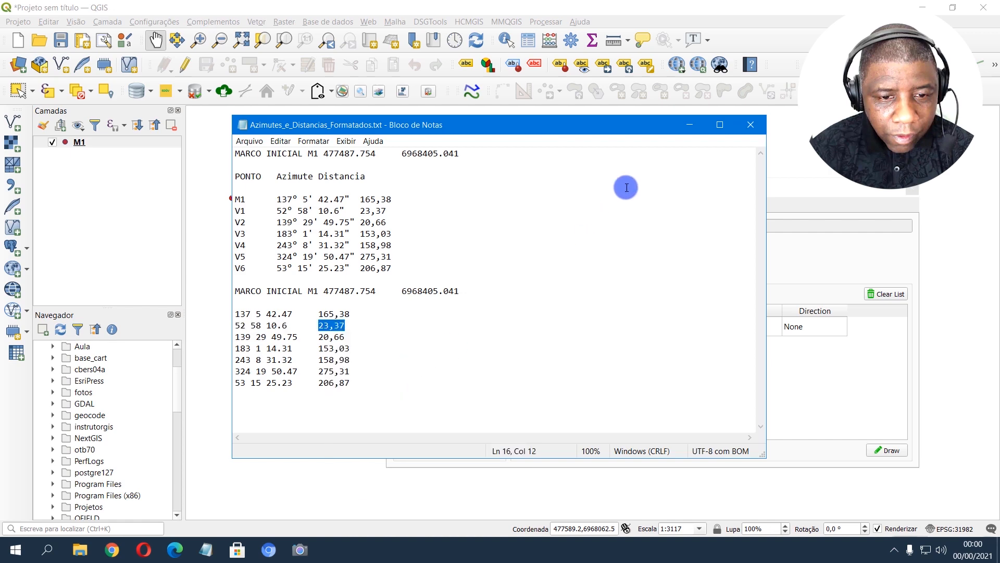
left_click(689, 124)
double_click(476, 346)
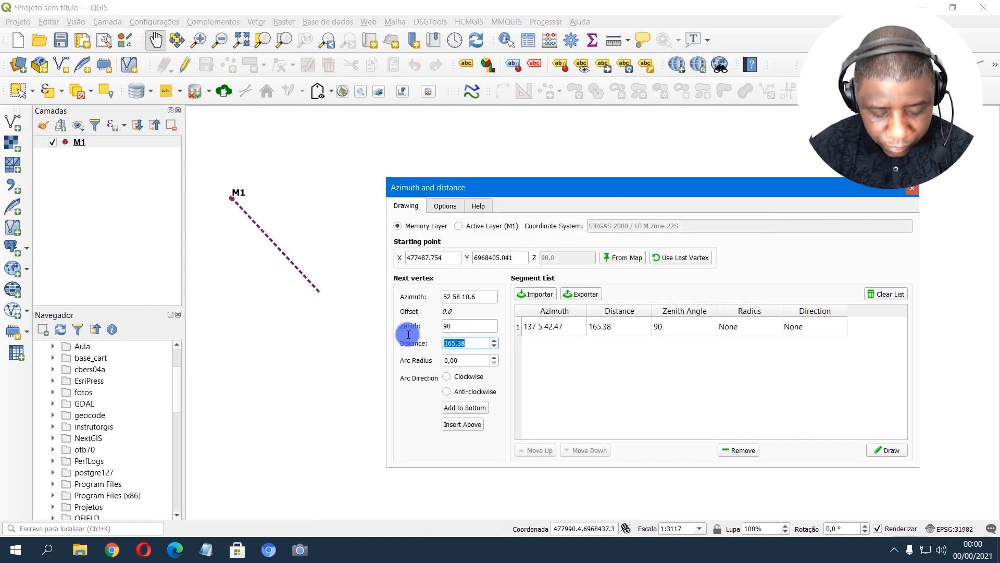
type("23,37")
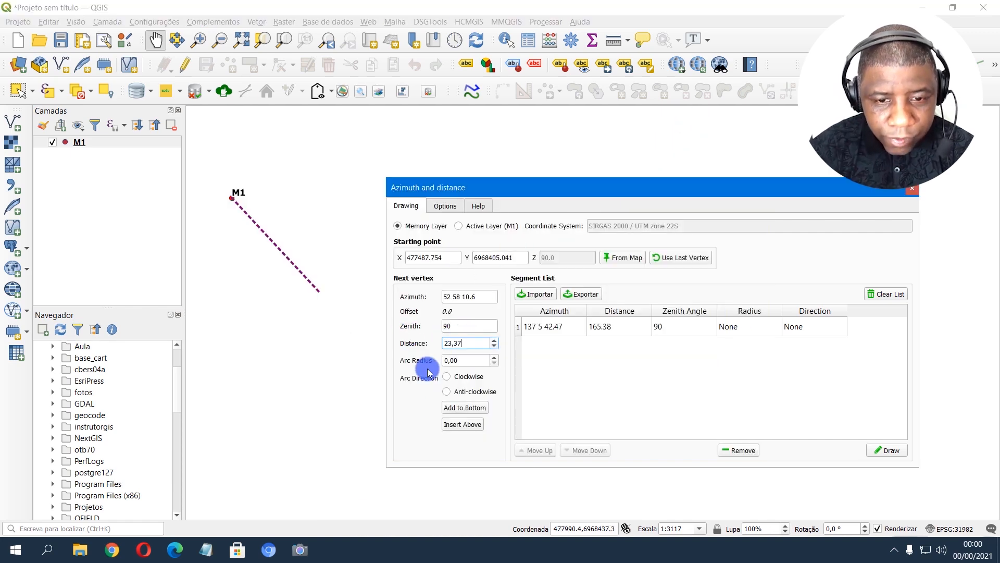
left_click(467, 411)
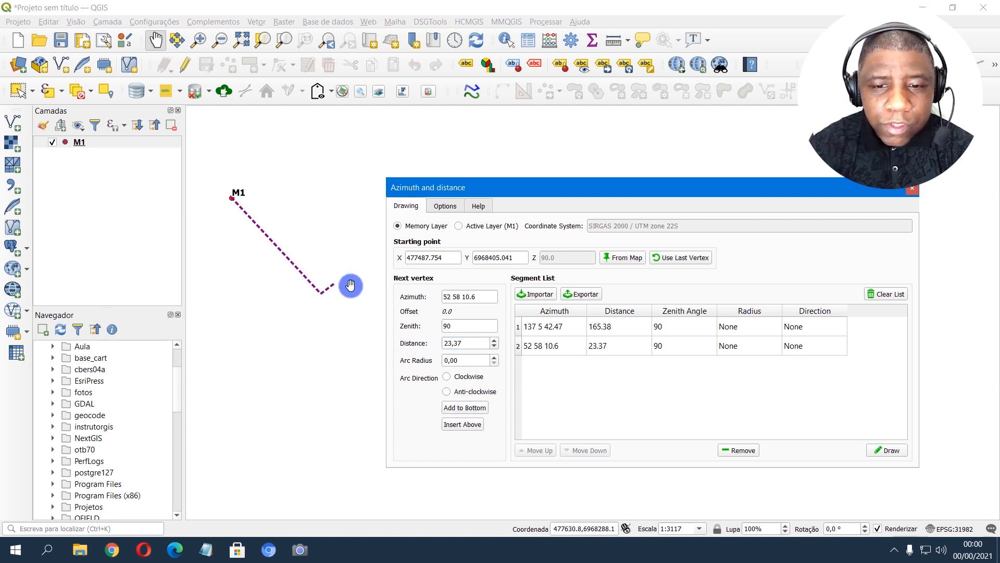
- Copy the third azimuth from the Notepad file and set the next vertex's azimuth to 139 29 49.75
double_click(458, 345)
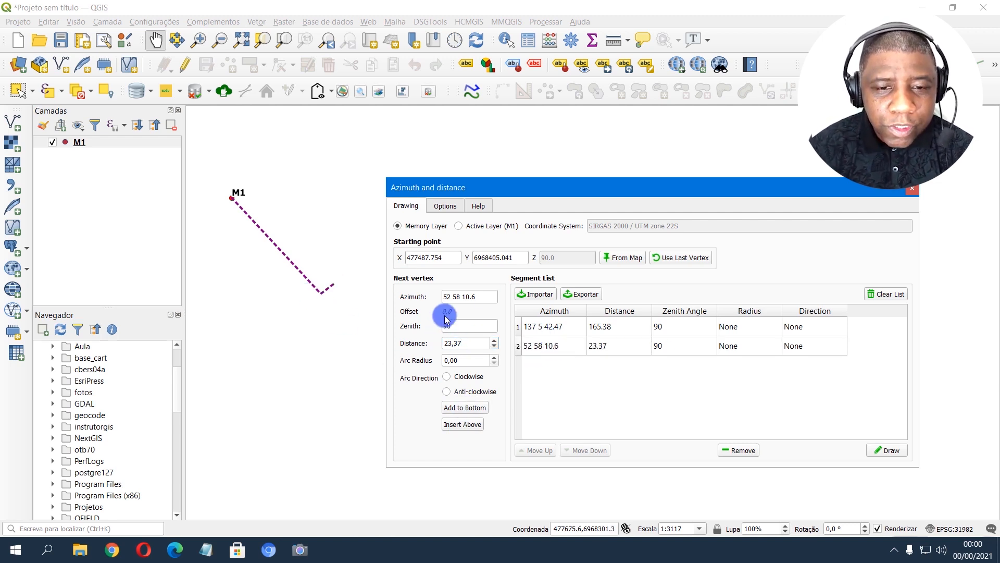
left_click(273, 543)
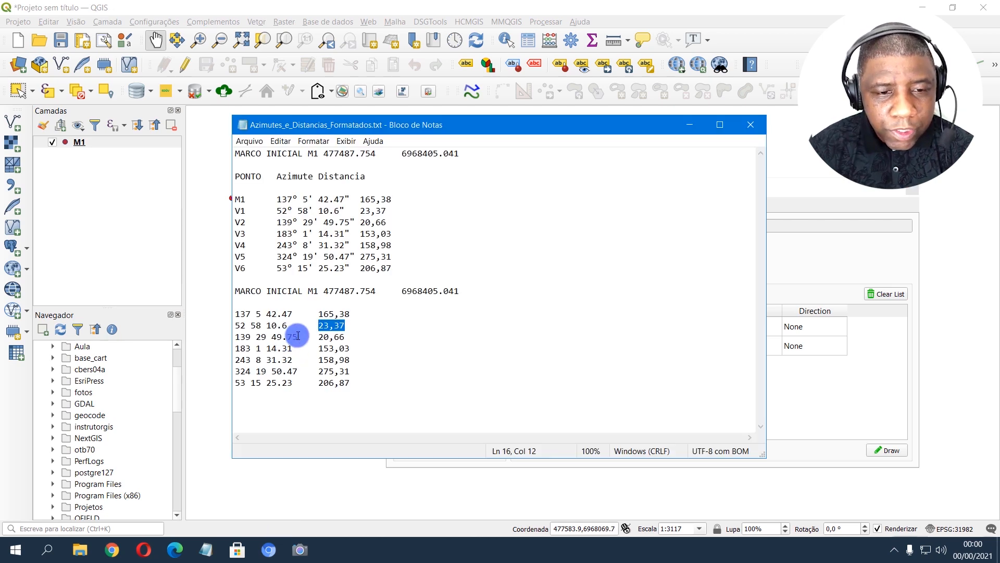
left_click_drag(298, 336, 241, 332)
right_click(238, 337)
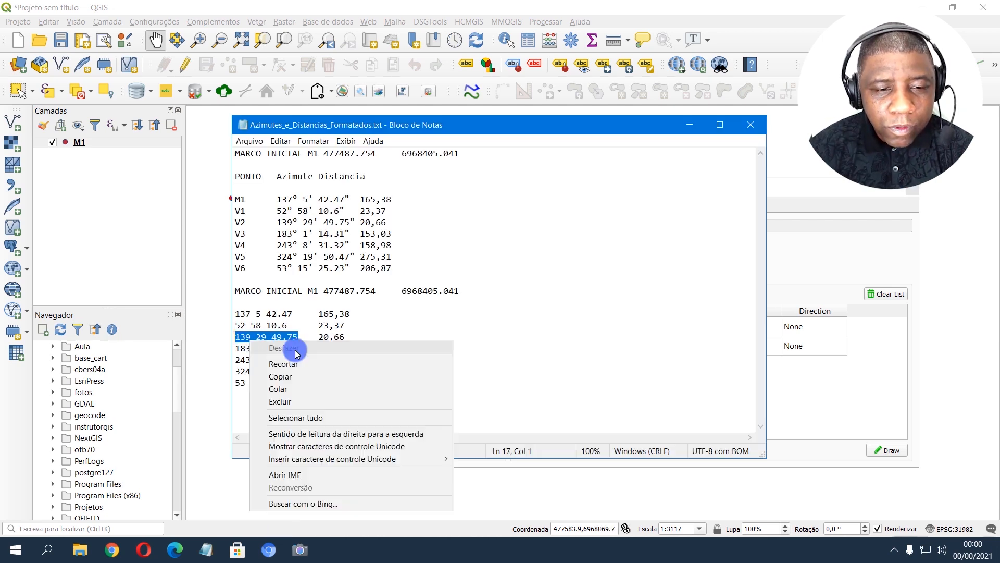
left_click(336, 376)
left_click(690, 125)
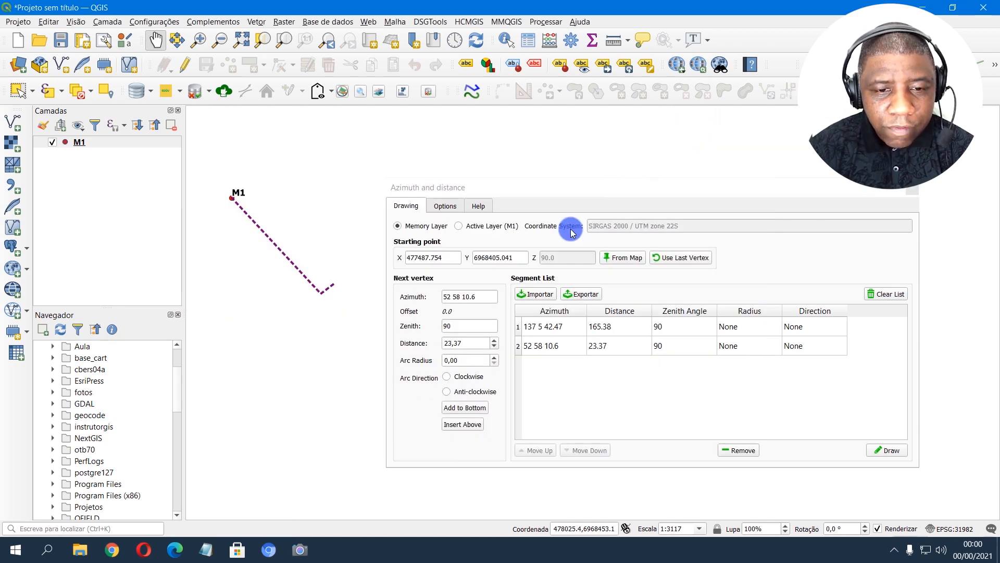
left_click(471, 295)
left_click_drag(474, 295, 408, 289)
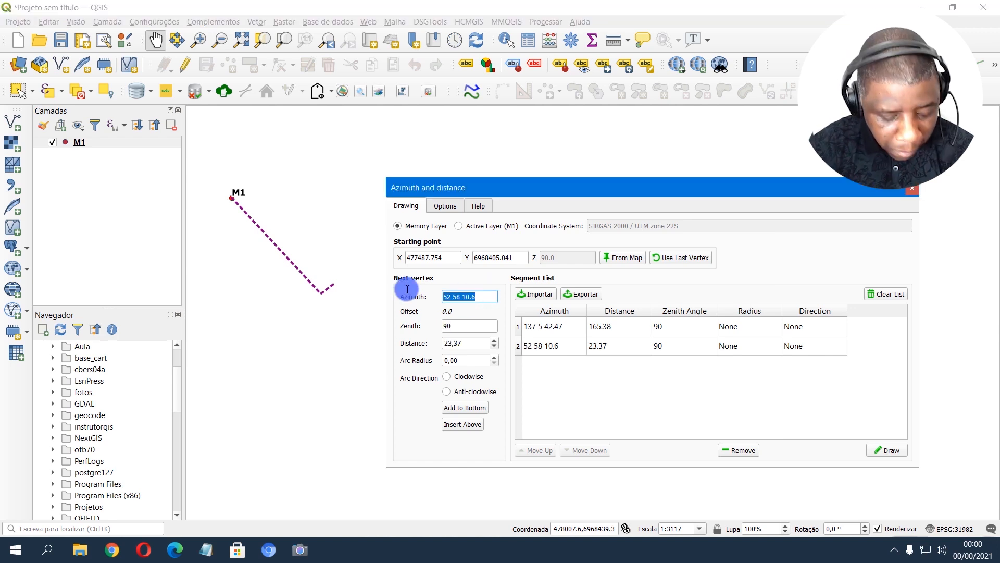
- Copy the third distance from the Notepad file, set the distance to 20,66, and append the third segment to the list
left_click(207, 550)
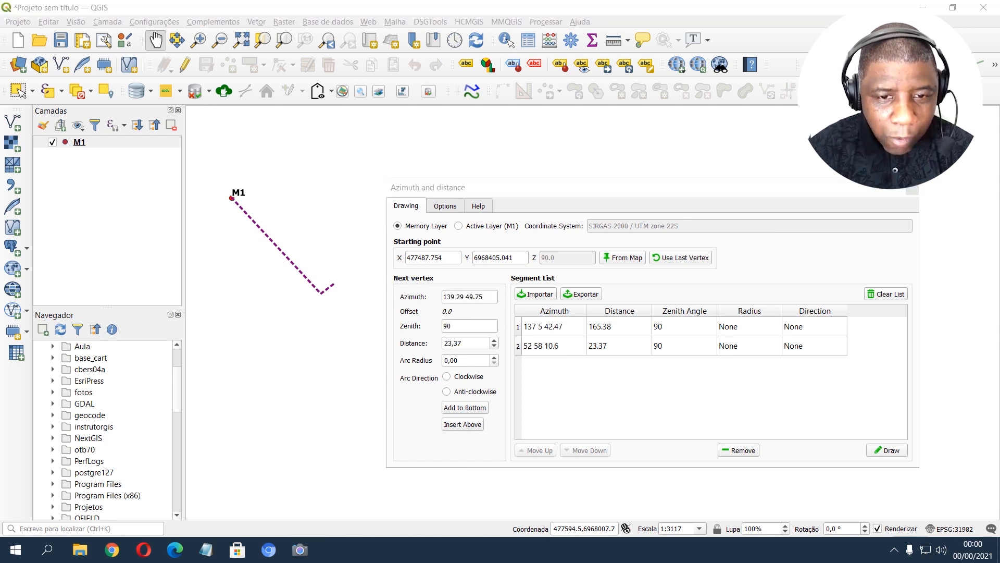
left_click_drag(349, 337, 314, 335)
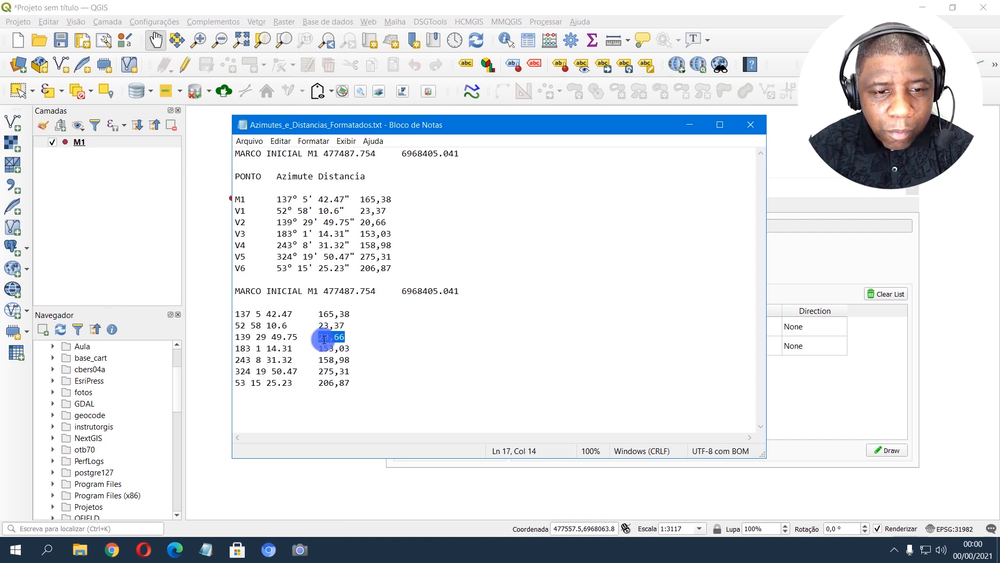
right_click(324, 340)
left_click(381, 375)
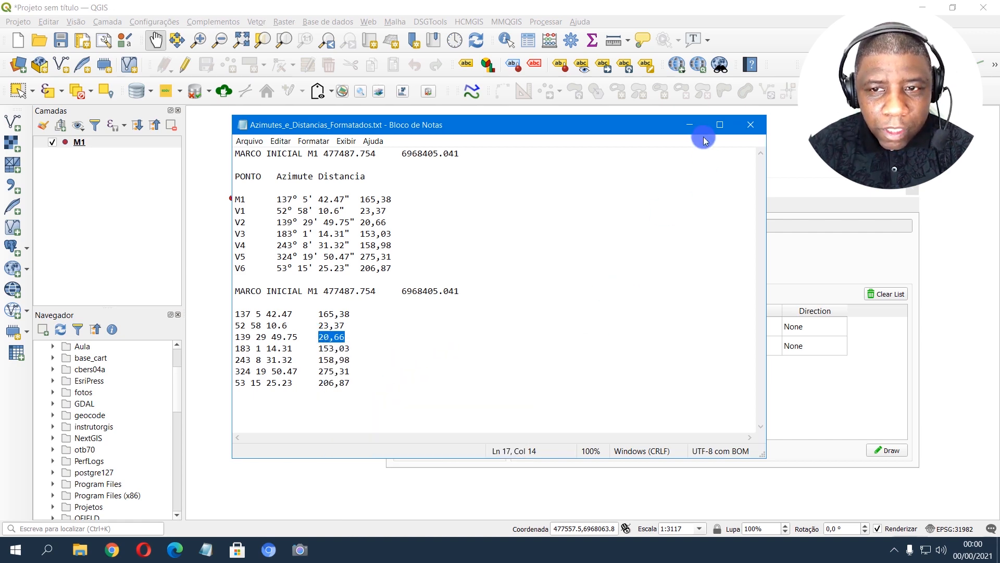
left_click(691, 125)
left_click_drag(489, 342, 403, 338)
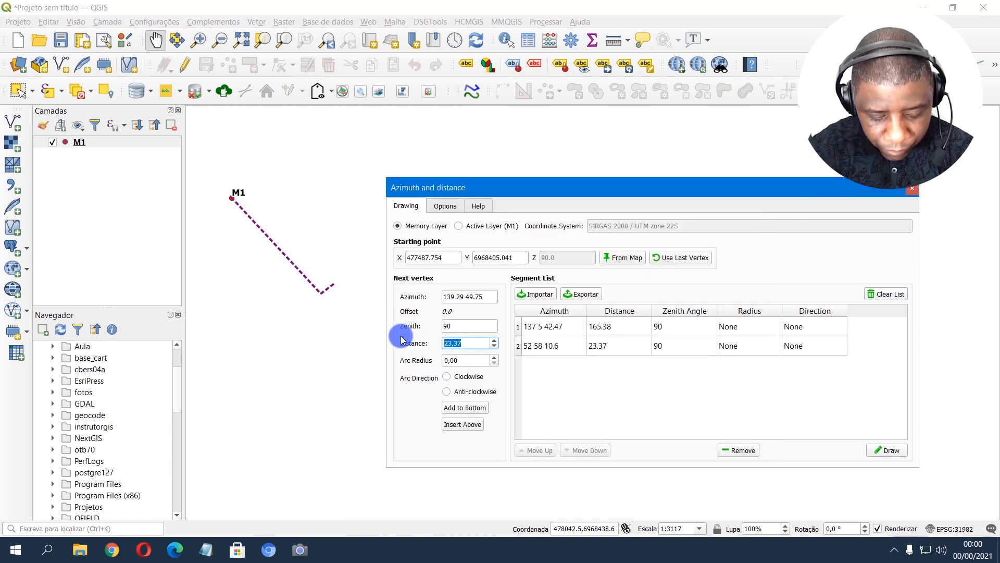
left_click(475, 412)
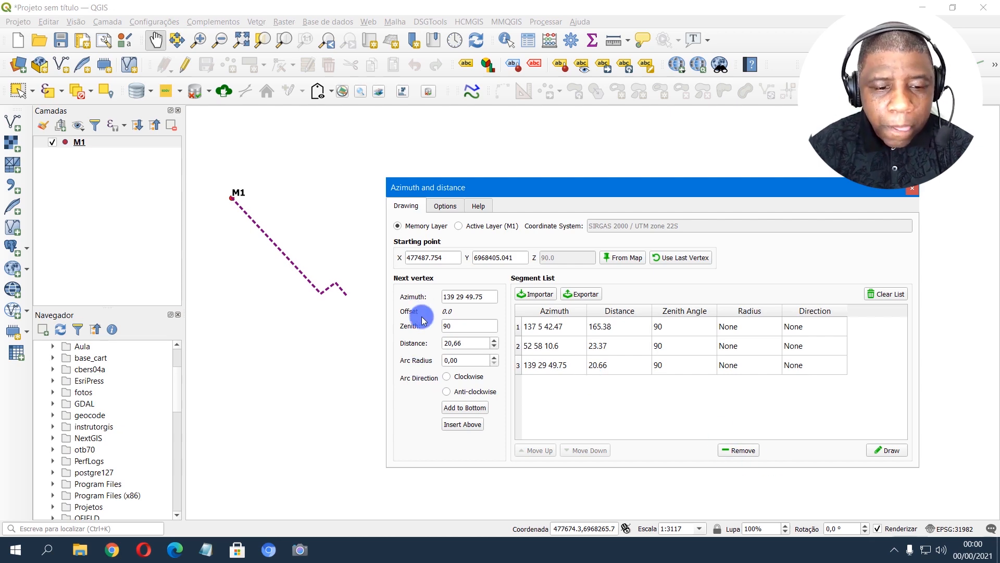
- Copy the fourth azimuth from the Notepad file and set the next vertex's azimuth to 183 1 14.31
left_click(273, 550)
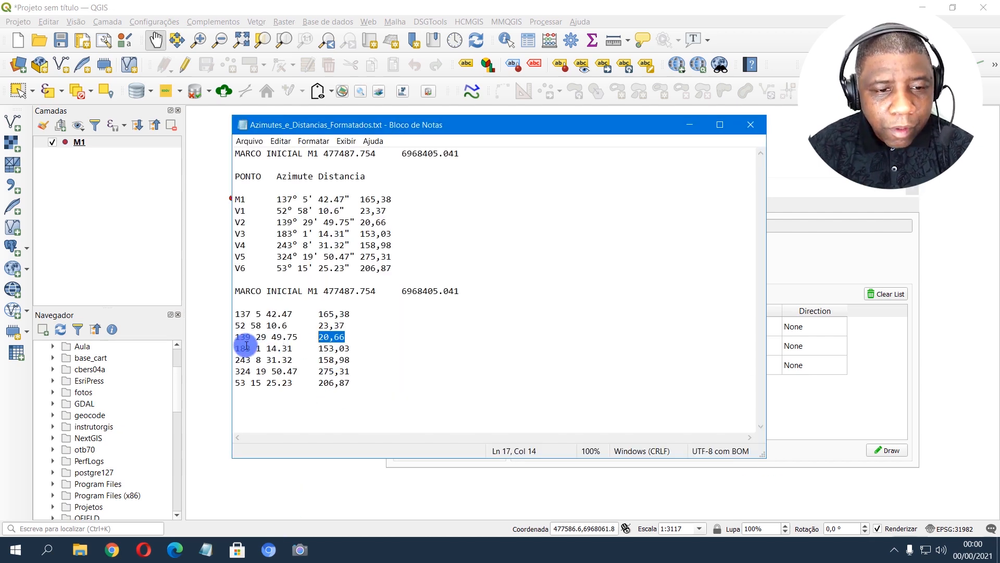
left_click_drag(236, 348, 299, 348)
right_click(288, 348)
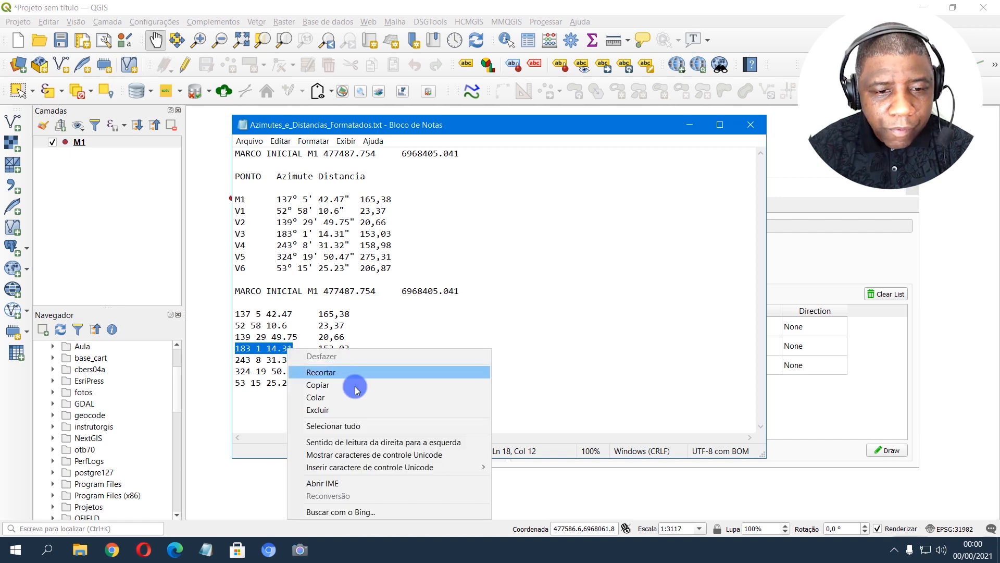
left_click(358, 385)
key("alt+Tab")
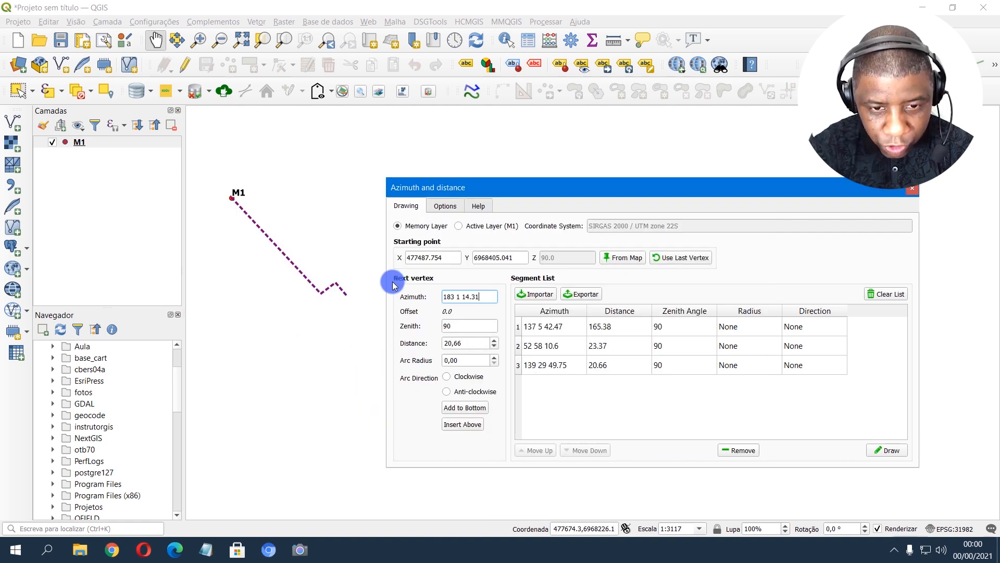
- Copy the fourth distance from the Notepad file, set the distance to 153,03, and append the fourth segment to the list
key("alt+Tab")
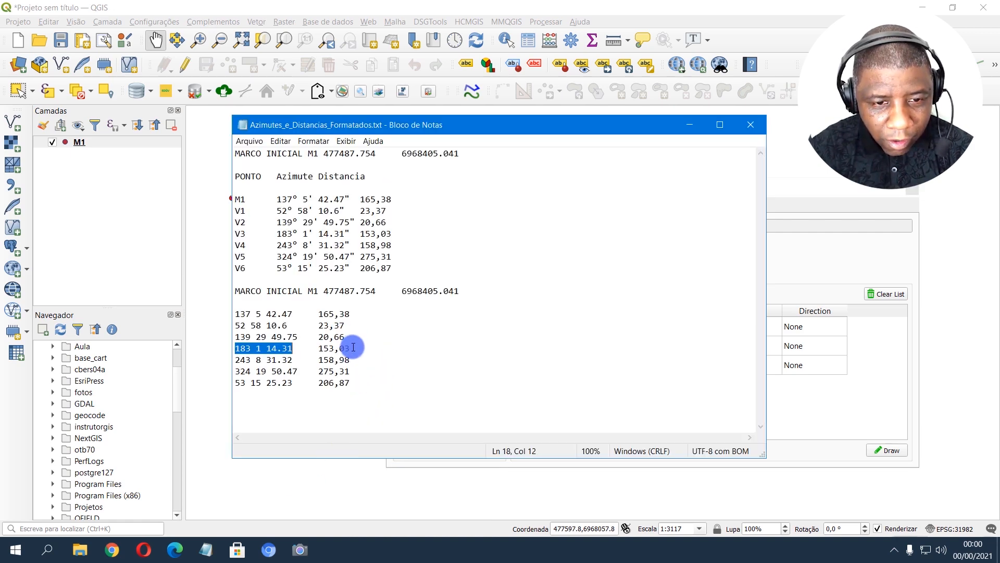
left_click_drag(352, 347, 319, 348)
right_click(324, 348)
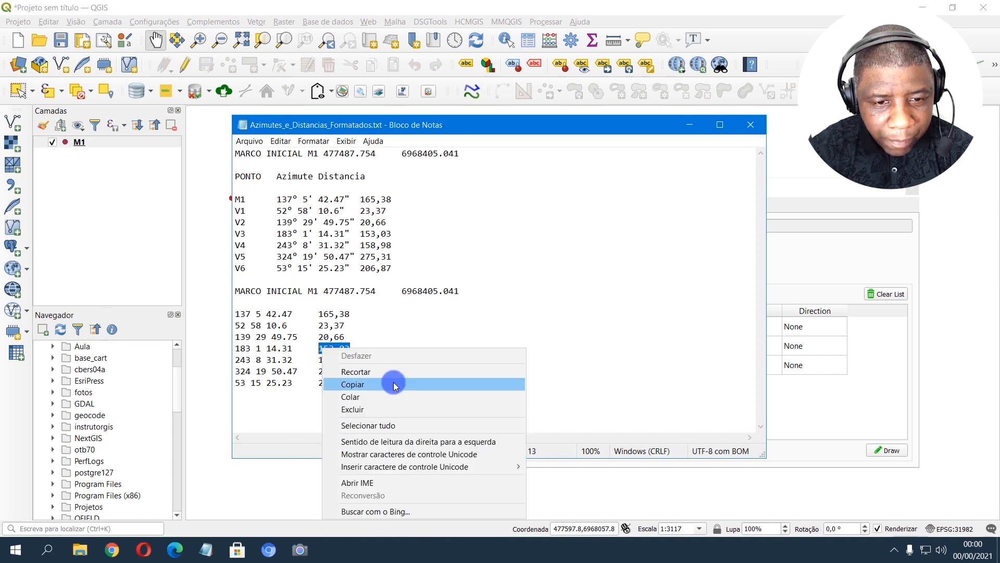
left_click(391, 384)
left_click(684, 128)
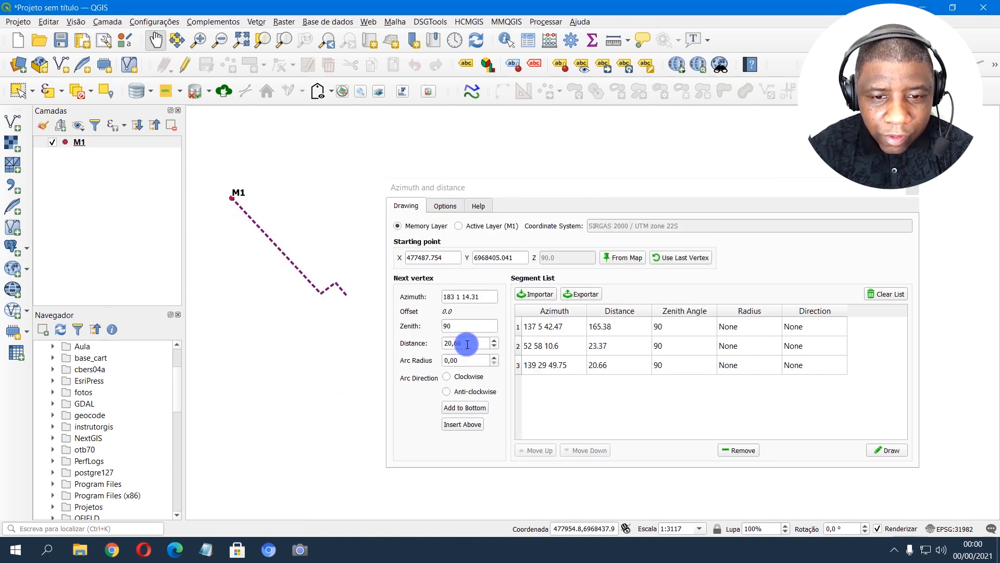
left_click_drag(464, 342, 417, 342)
key("ctrl+v")
left_click(474, 413)
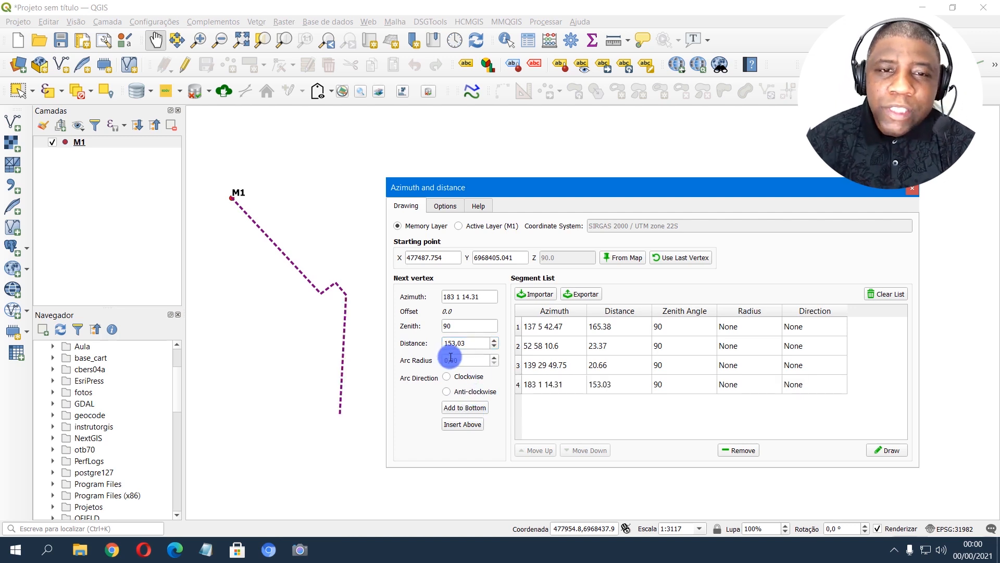
- Copy the fifth azimuth from the Notepad file and set the next vertex's azimuth to 243 8 31.32
key("alt+Tab")
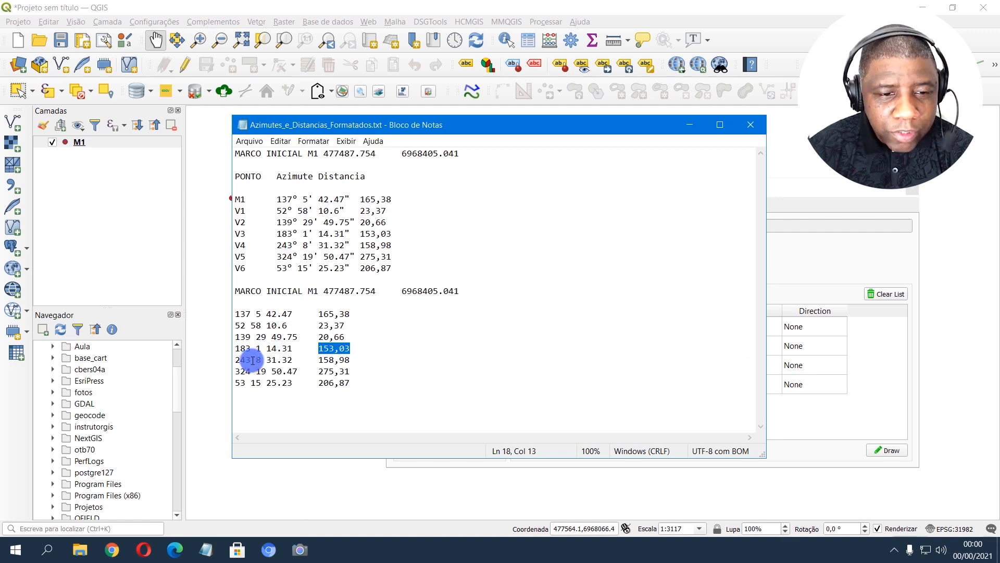
left_click_drag(237, 360, 279, 361)
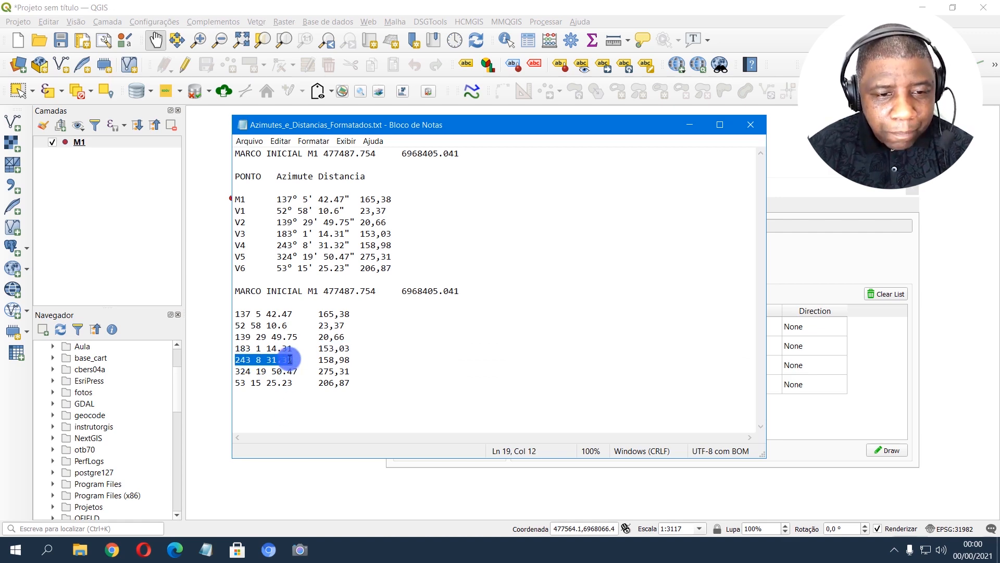
right_click(290, 359)
left_click(339, 387)
left_click(689, 124)
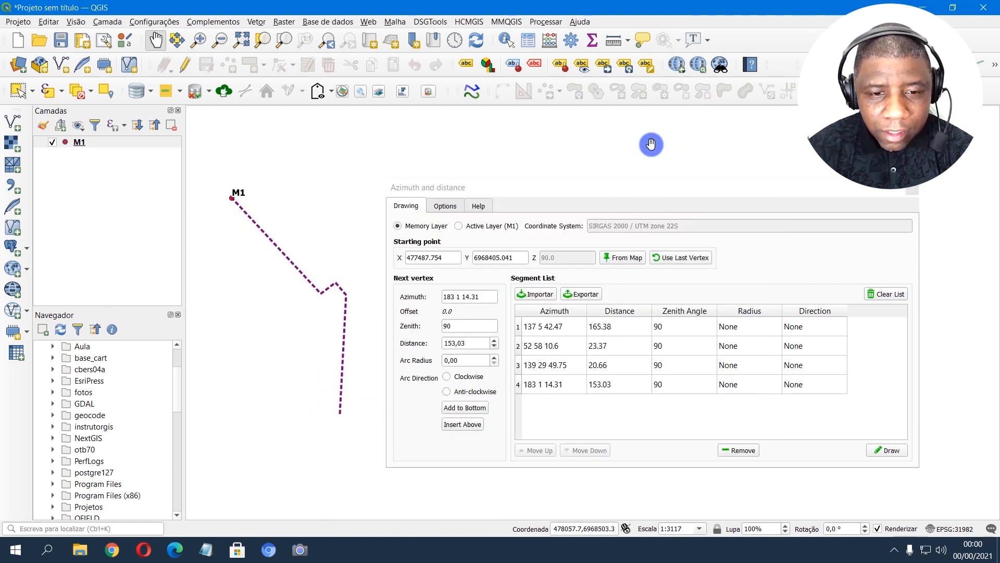
left_click_drag(486, 301, 425, 296)
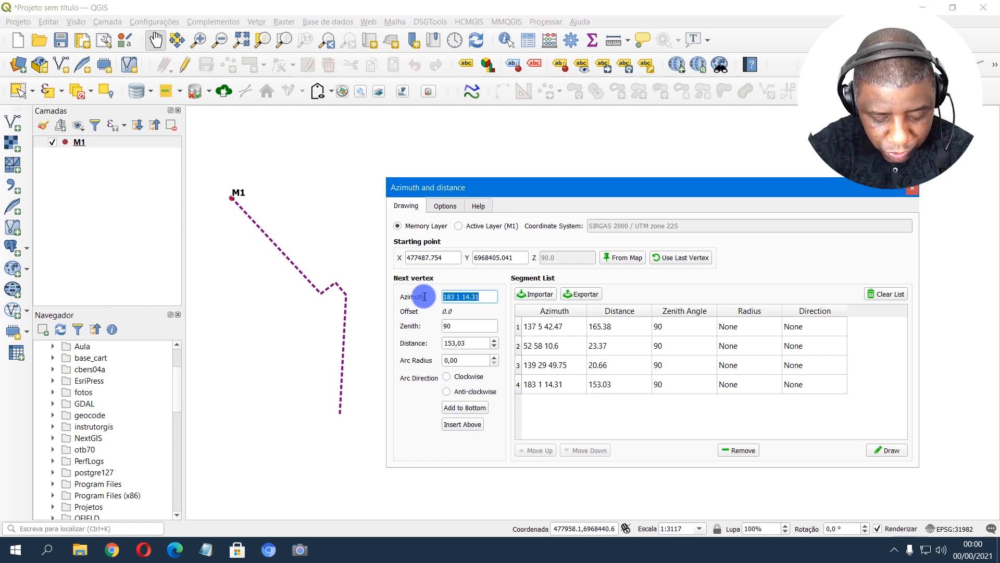
- Copy the fifth distance from the Notepad file, set the distance to 158,98, and append the fifth segment to the list
left_click(205, 549)
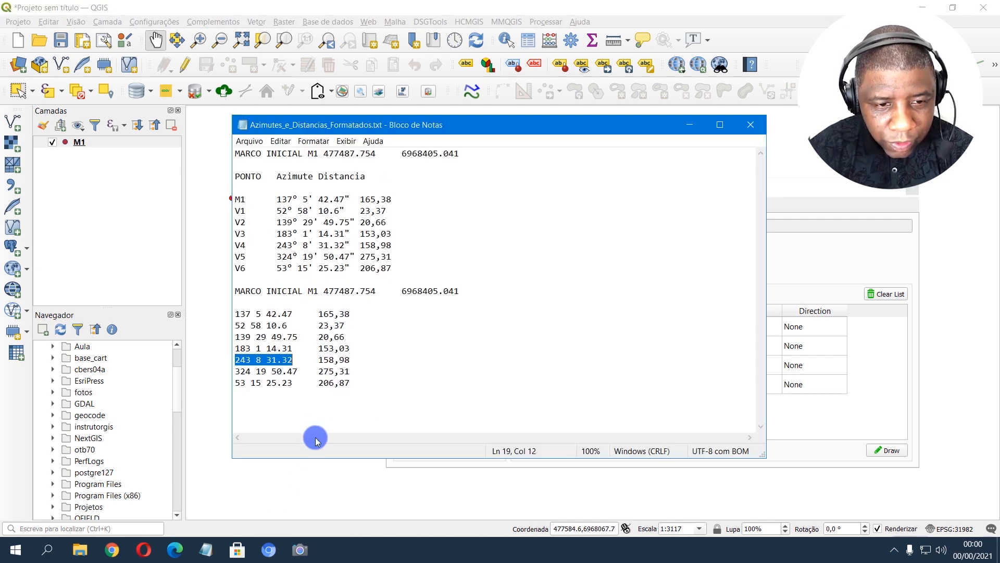
double_click(320, 358)
right_click(352, 358)
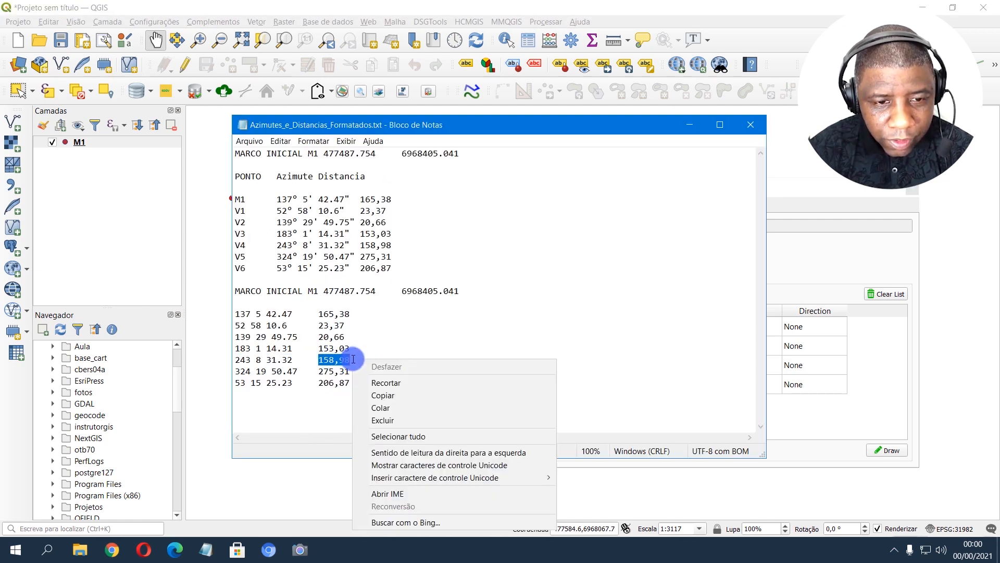
left_click(417, 392)
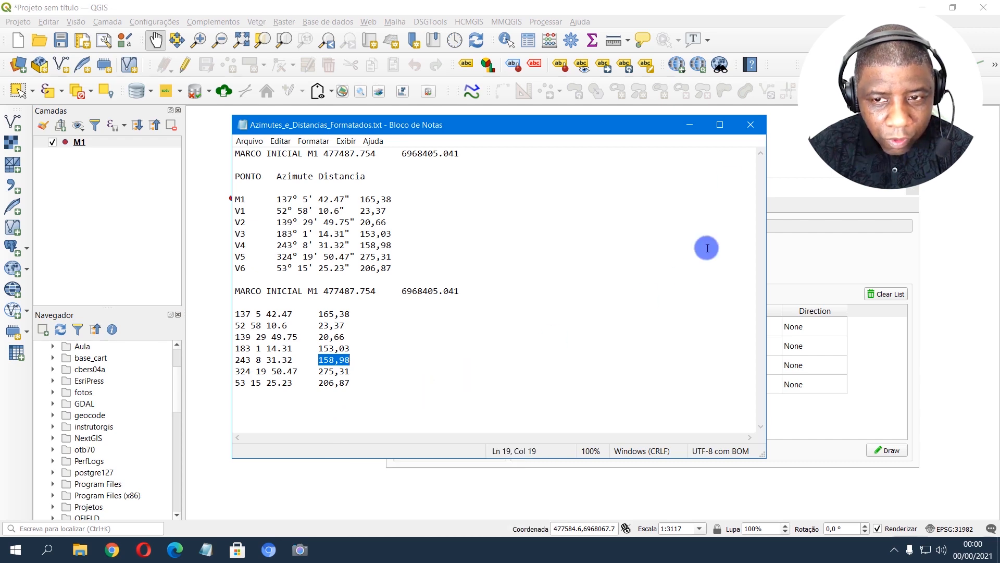
left_click(688, 130)
double_click(466, 343)
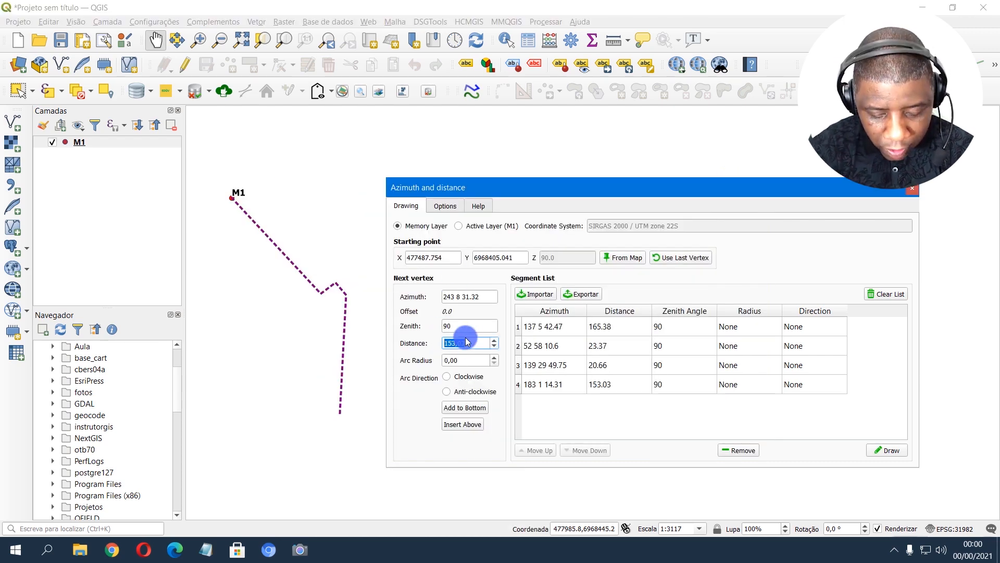
key("ctrl+v")
left_click(464, 407)
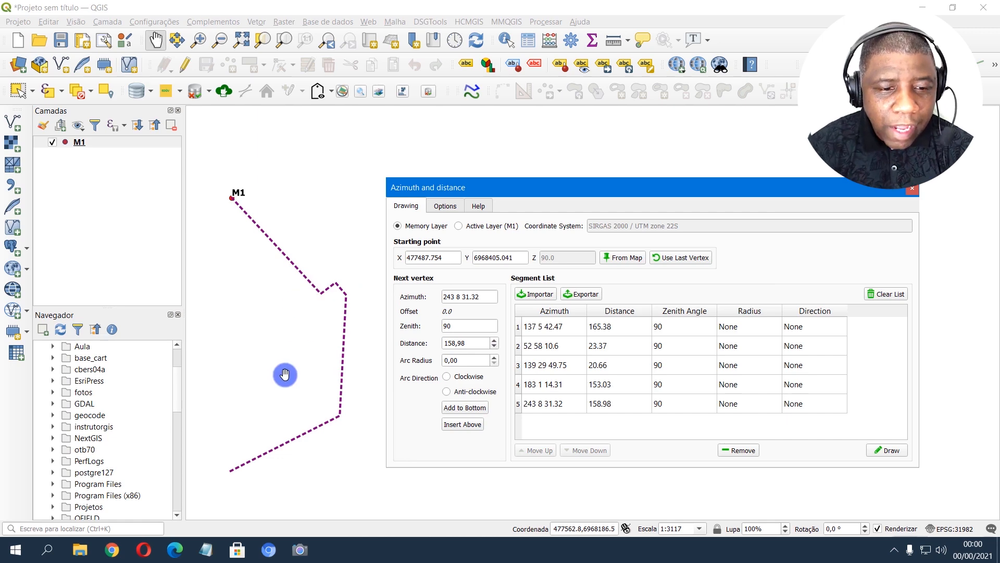
- Copy the sixth azimuth from the Notepad file and set the next vertex's azimuth to 324 19 50.47
key("alt+Tab")
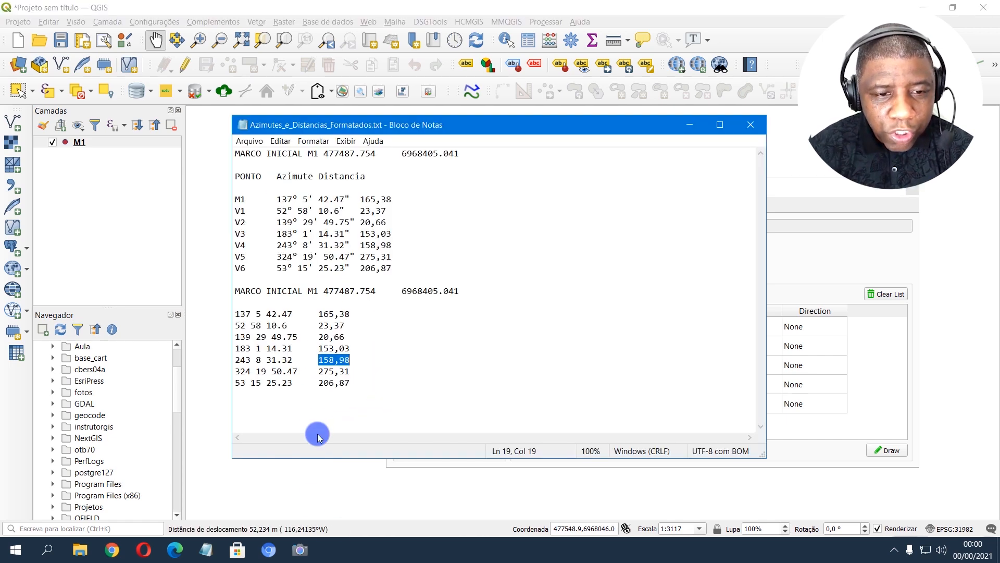
left_click_drag(231, 369, 297, 371)
key("ctrl+c")
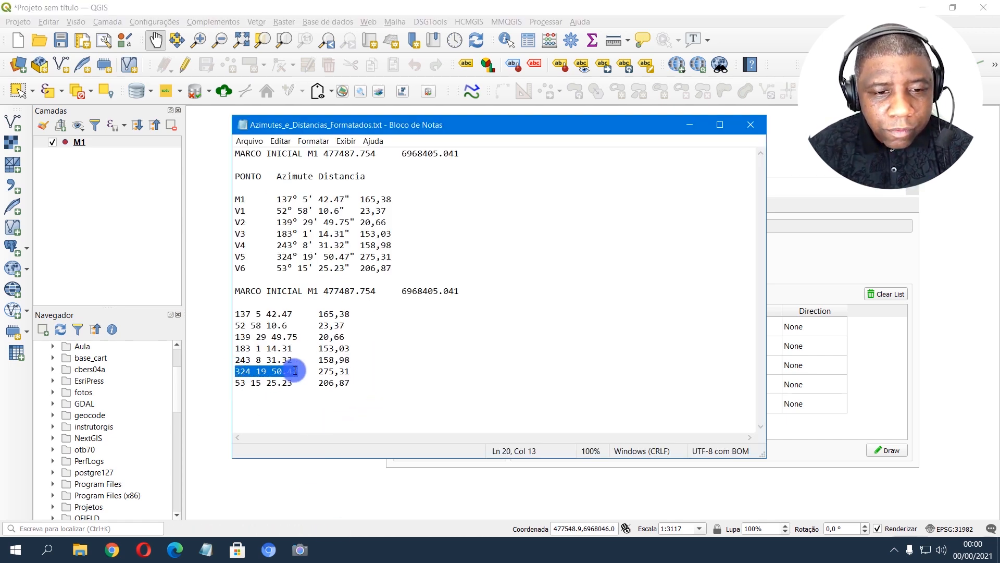
right_click(294, 371)
left_click(323, 236)
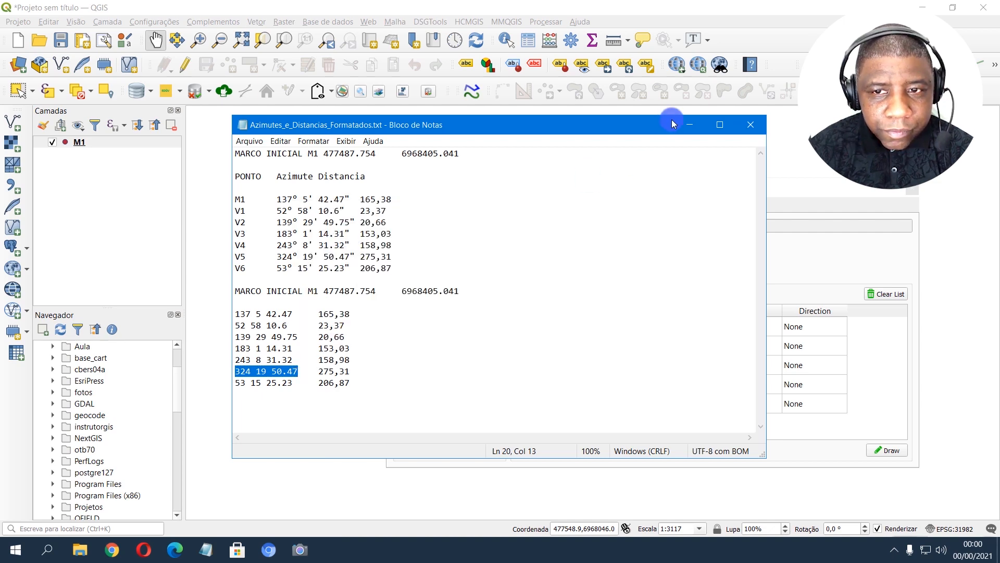
left_click(681, 121)
triple_click(466, 294)
left_click(392, 286)
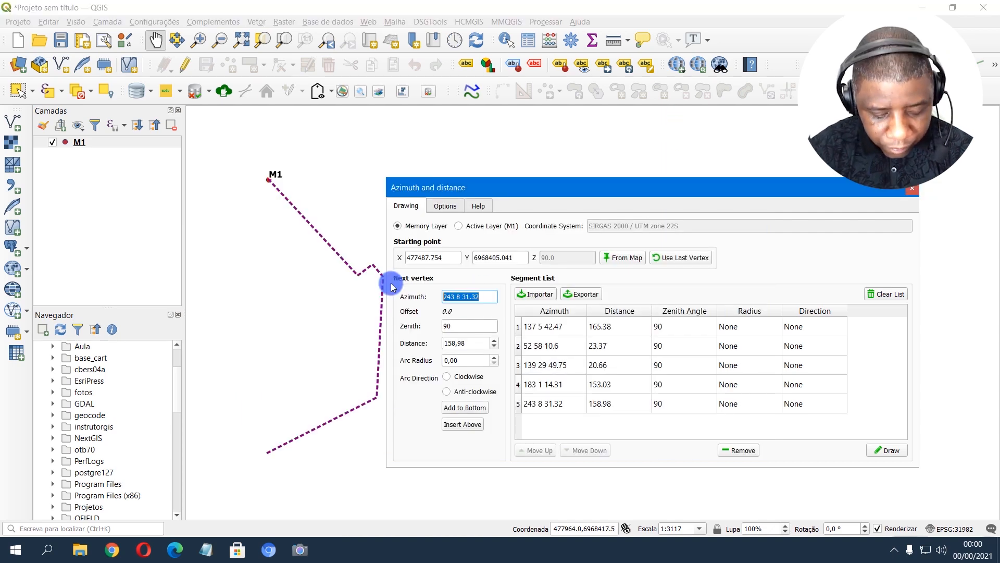
key("ctrl+v")
- Copy the sixth distance from the Notepad file, set the distance to 275,31, and append the sixth segment to the list
left_click(312, 549)
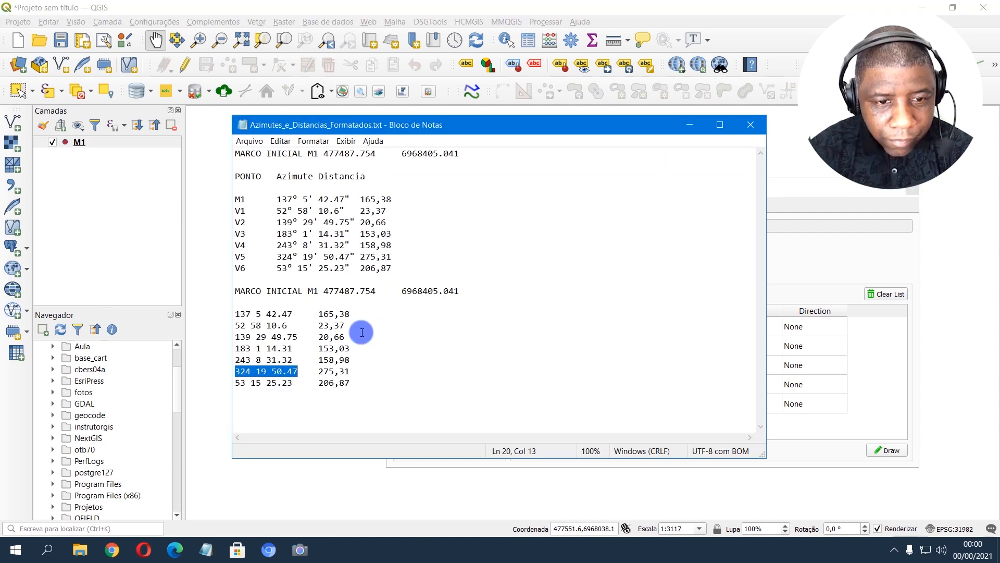
left_click_drag(316, 371, 362, 371)
right_click(343, 372)
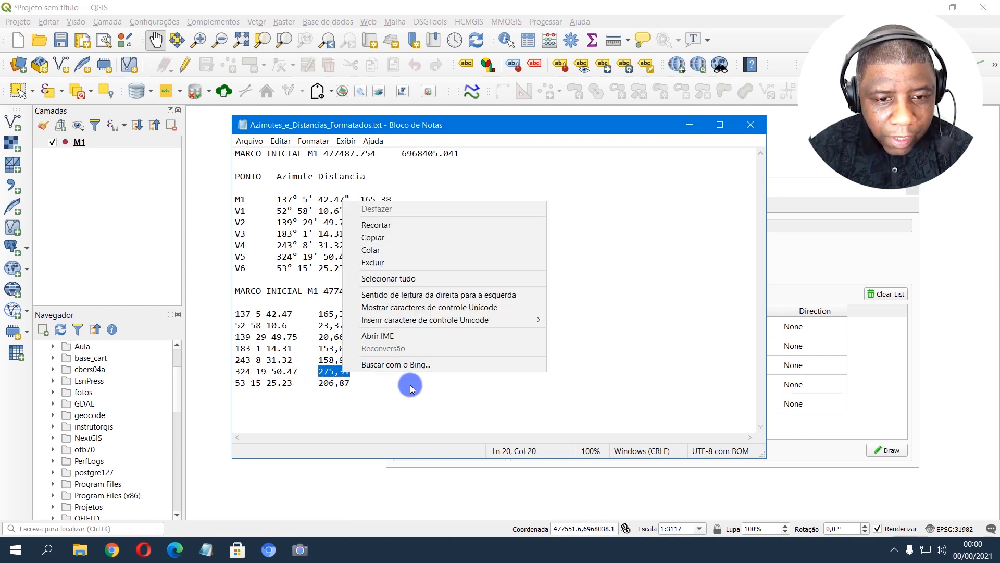
left_click(461, 226)
left_click(703, 126)
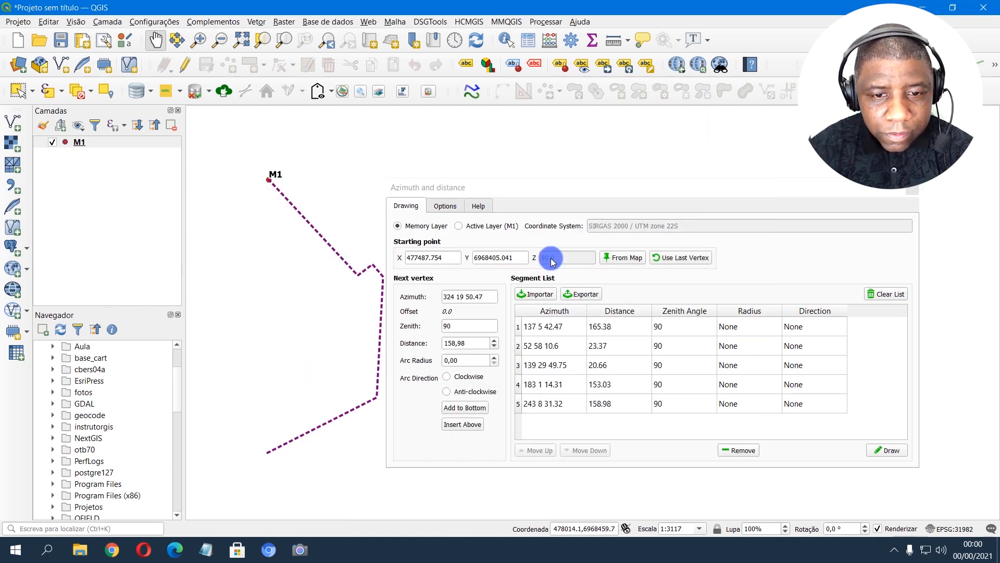
double_click(472, 342)
key("ctrl+v")
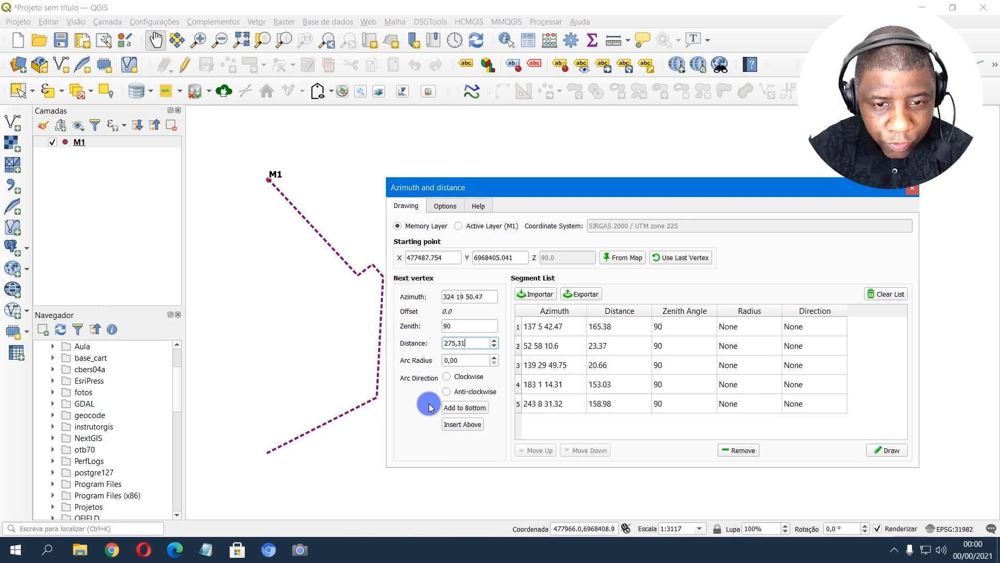
left_click(464, 408)
scroll(371, 332, "down", 1)
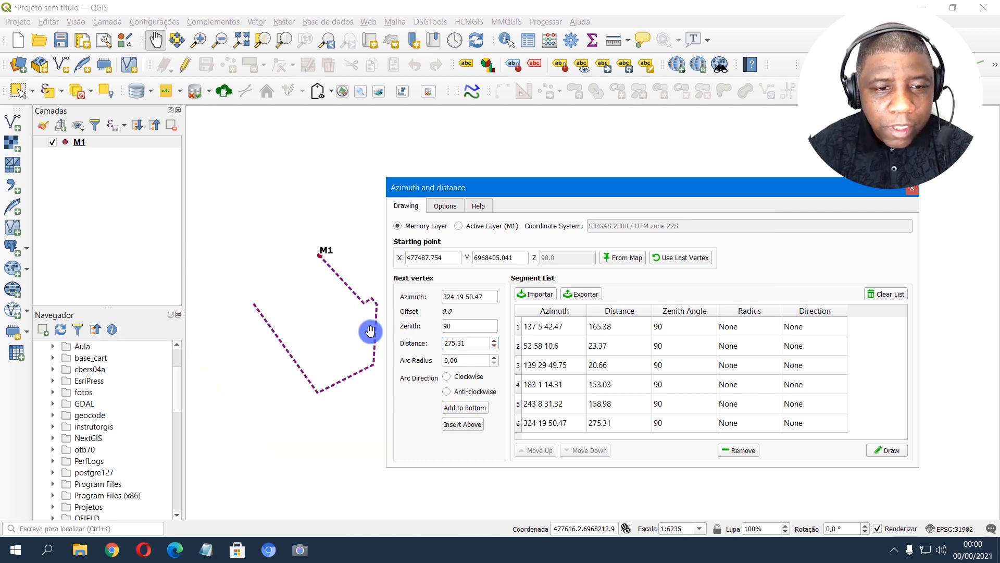
- Copy the seventh azimuth from the Notepad file and set the next vertex's azimuth to 53 15 25.23
left_click(206, 550)
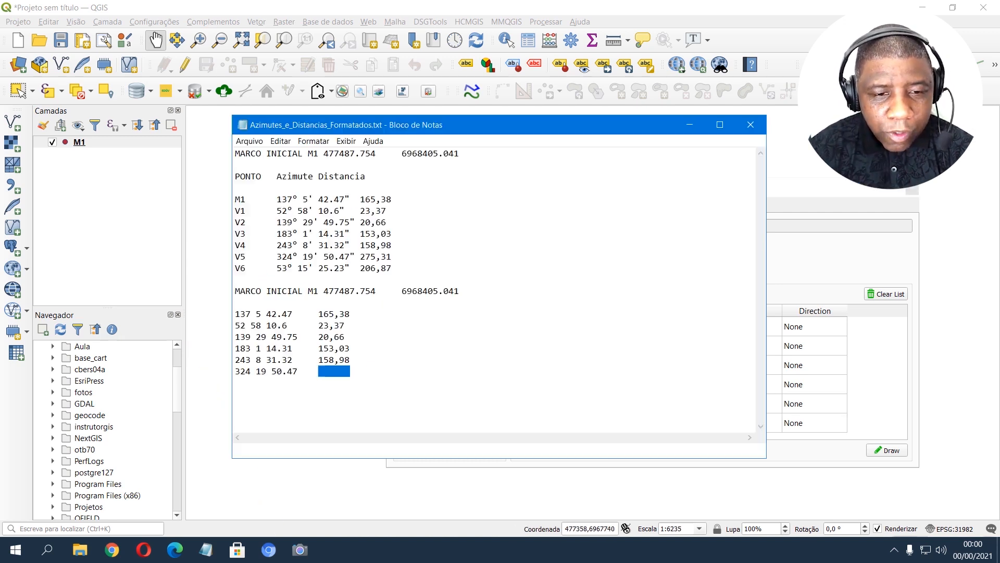
left_click_drag(235, 384, 295, 384)
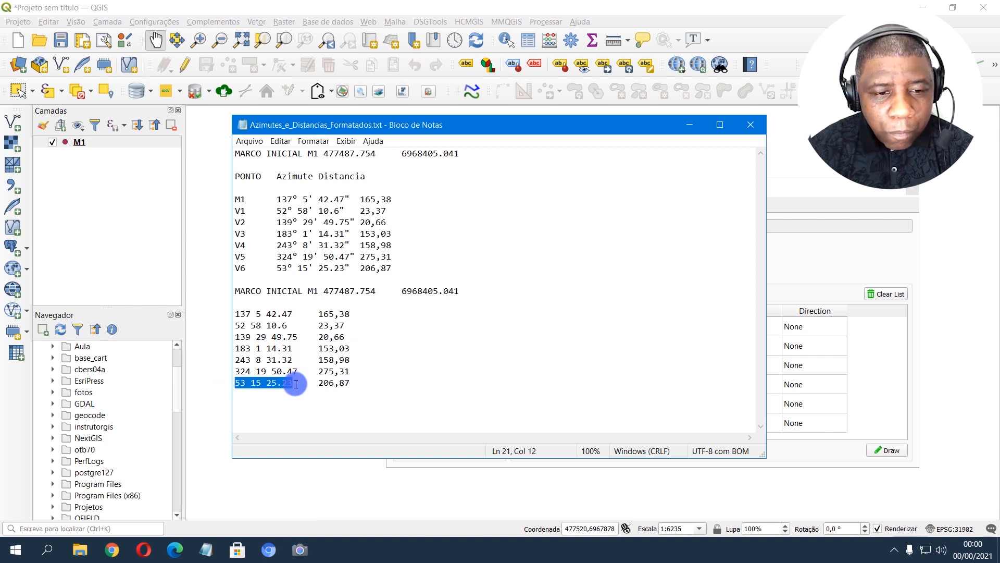
right_click(293, 384)
left_click(344, 246)
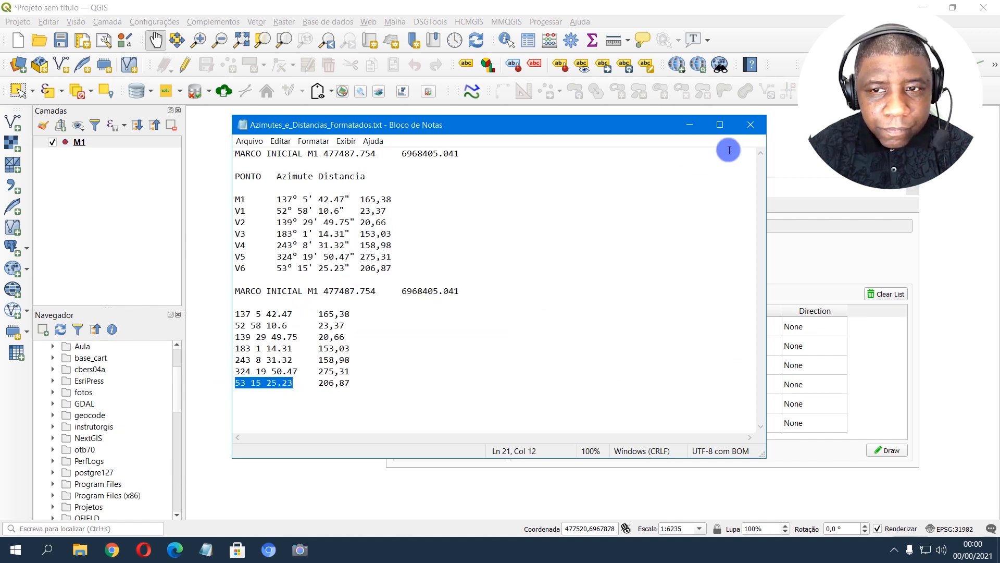
left_click(684, 131)
left_click_drag(489, 296, 404, 292)
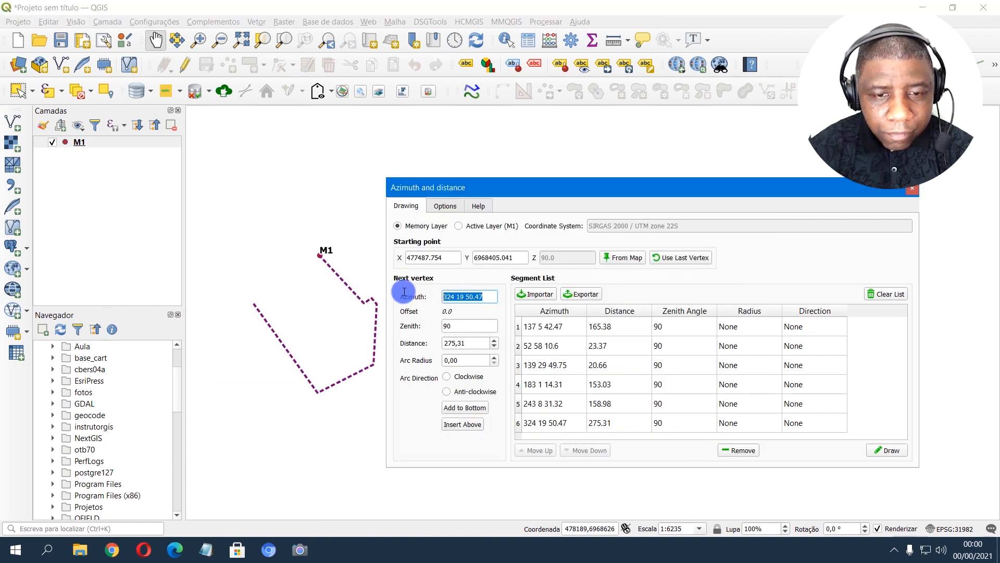
- Copy the seventh distance from the Notepad file, set the distance to 206,87, and append the seventh segment to the list
key("alt+Tab")
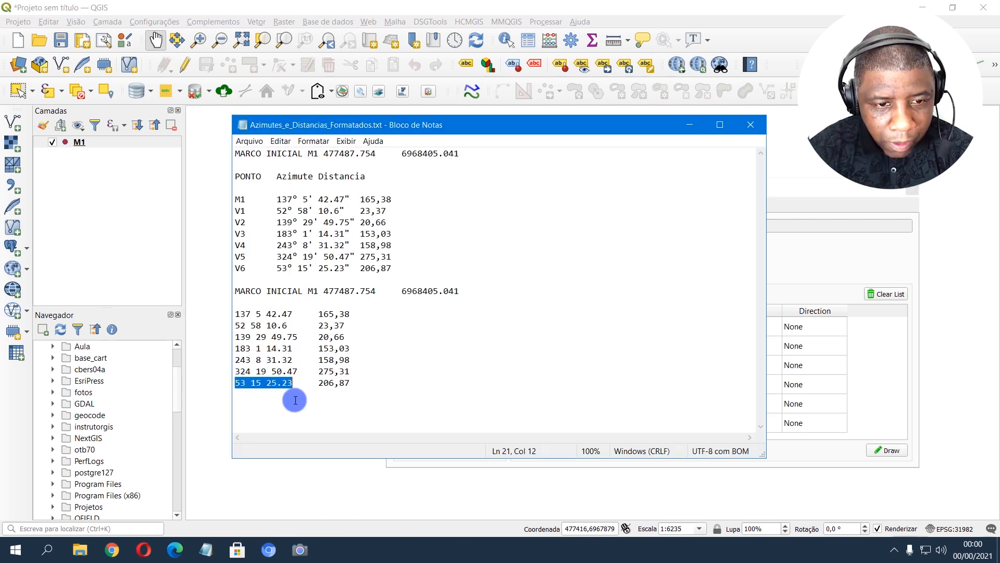
left_click_drag(319, 380, 362, 382)
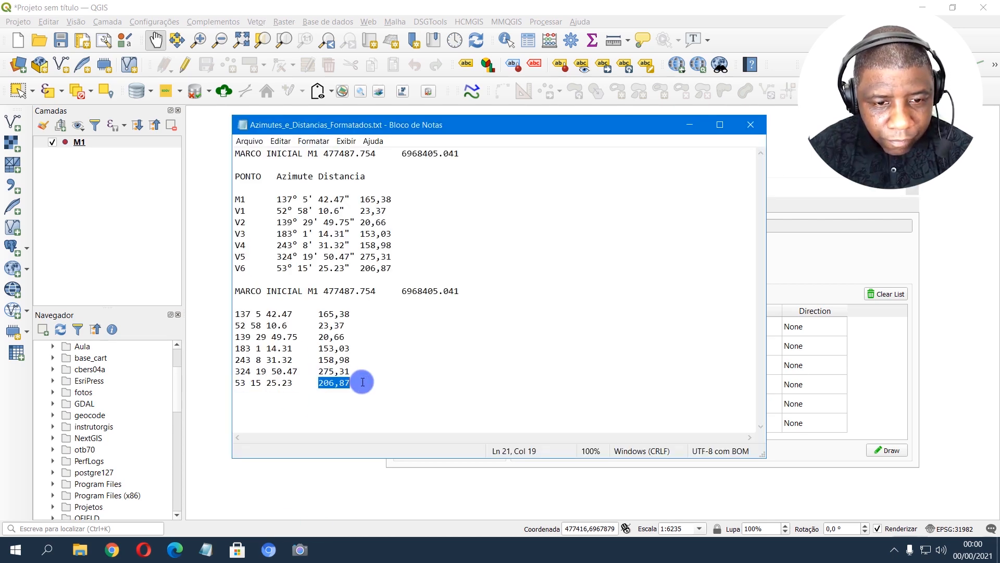
right_click(335, 386)
left_click(388, 258)
left_click(688, 127)
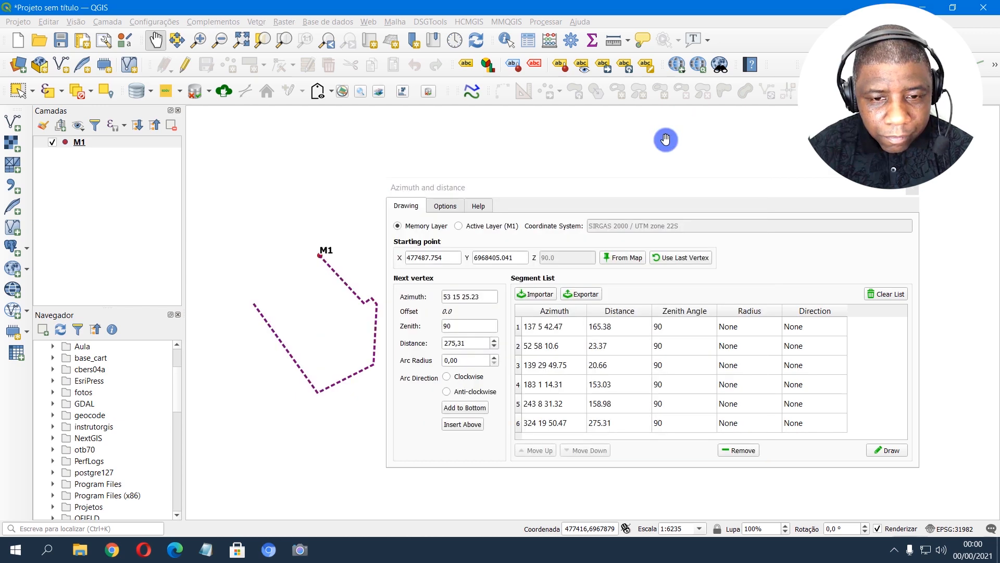
double_click(461, 343)
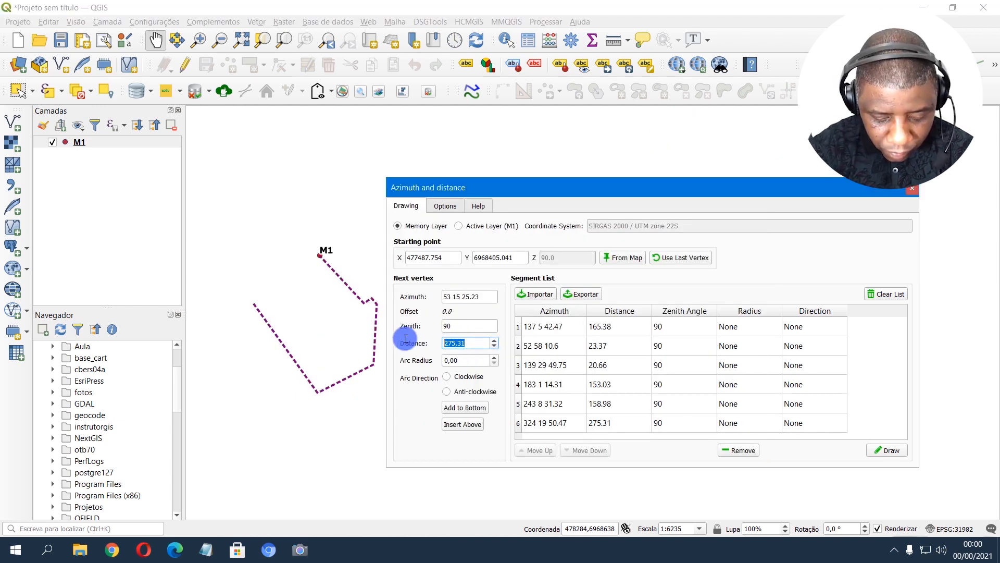
key("ctrl+v")
left_click(468, 408)
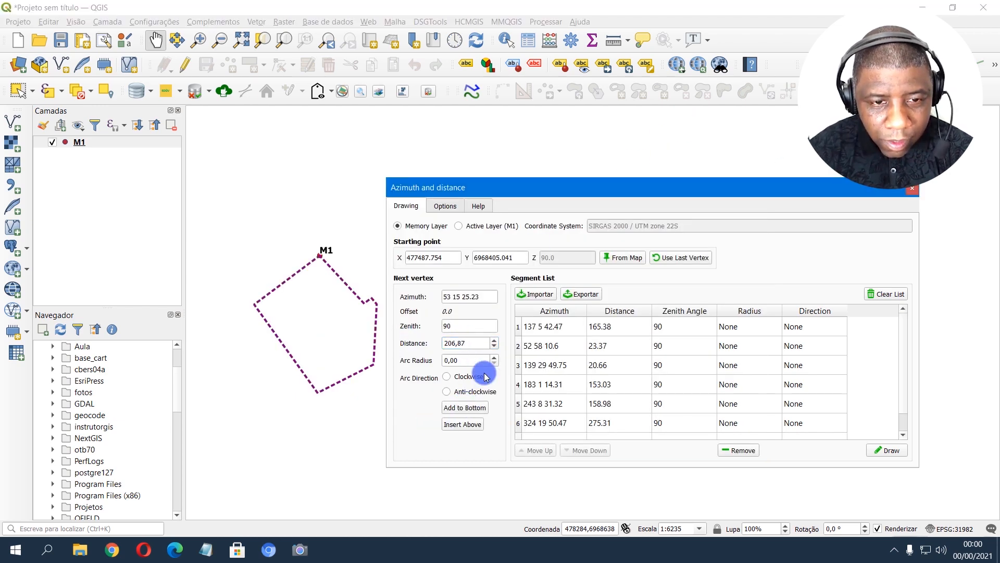
scroll(348, 283, "up", 1)
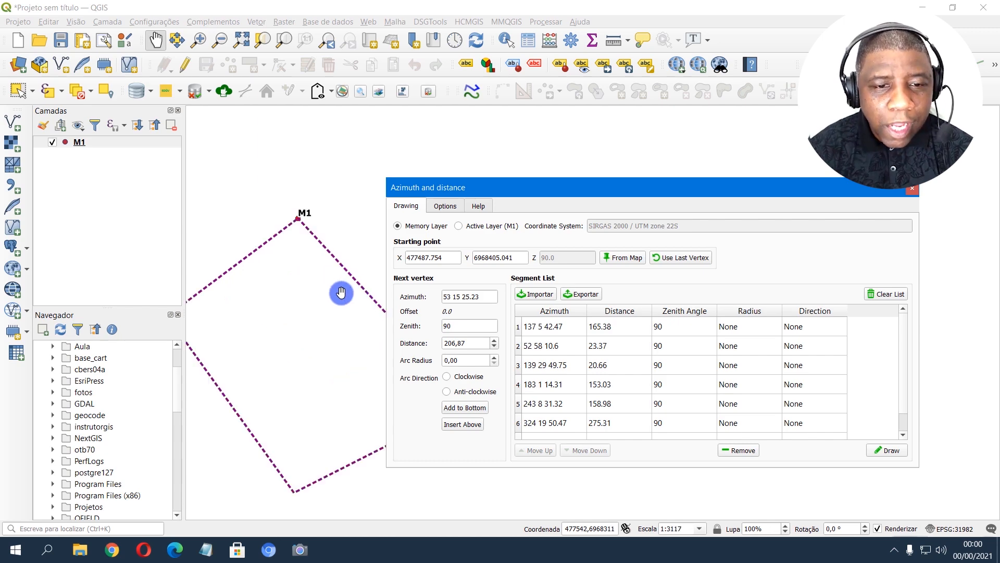
left_click_drag(432, 190, 511, 197)
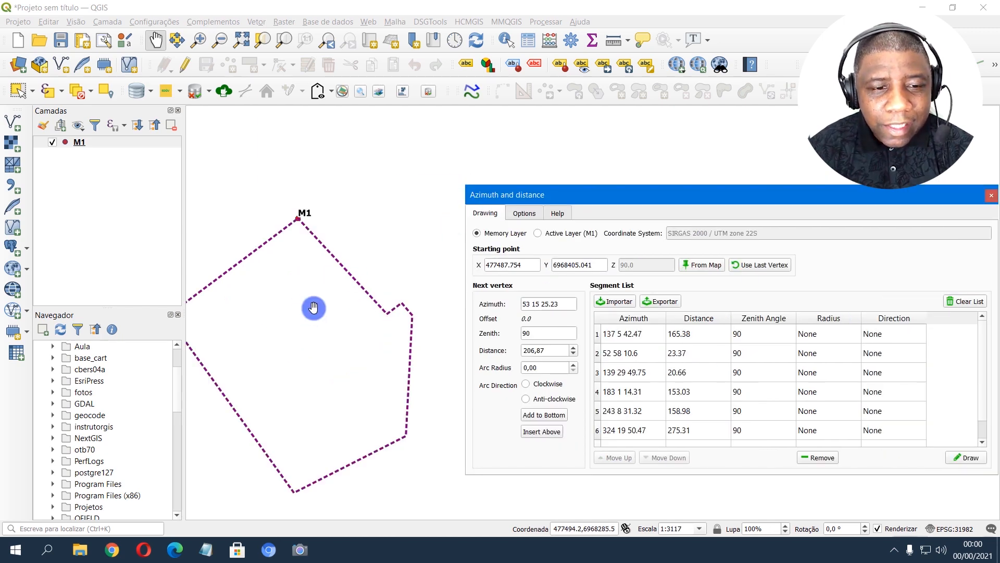
left_click_drag(313, 308, 341, 248)
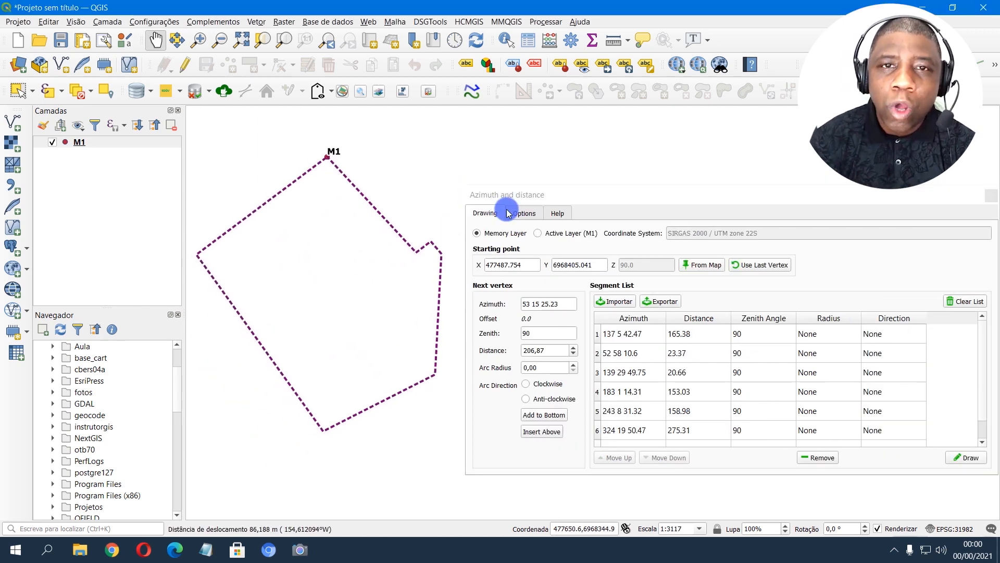
left_click_drag(565, 193, 523, 173)
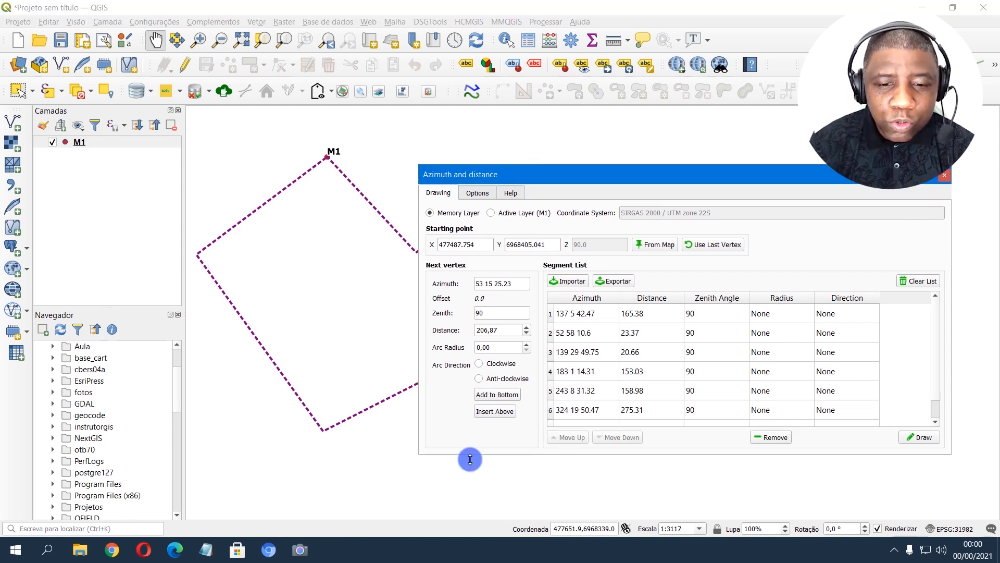
- Enlarge the Azimuth and distance dialog to show the whole segment list and move it clear of the boundary preview
left_click_drag(468, 458, 468, 467)
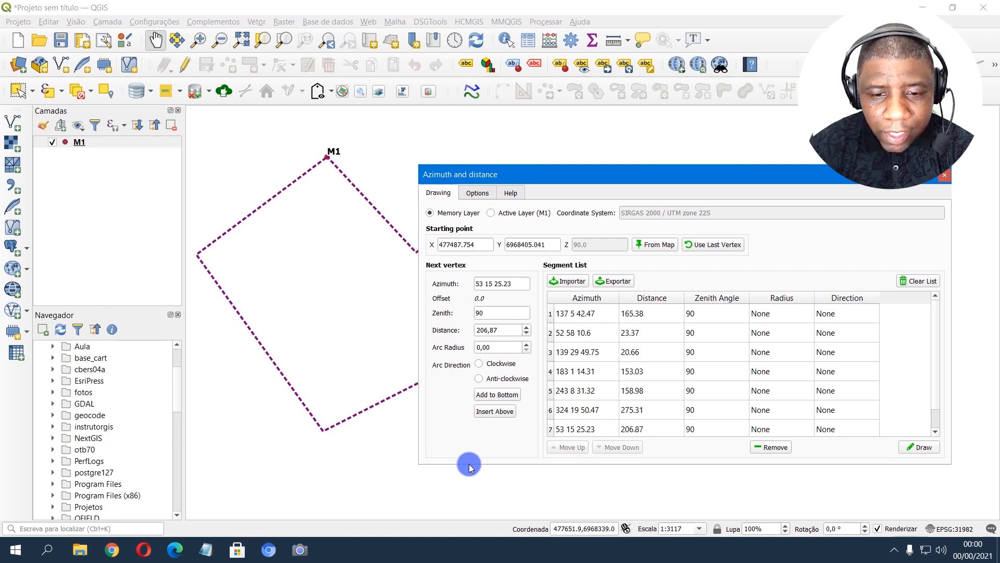
left_click_drag(467, 465, 465, 492)
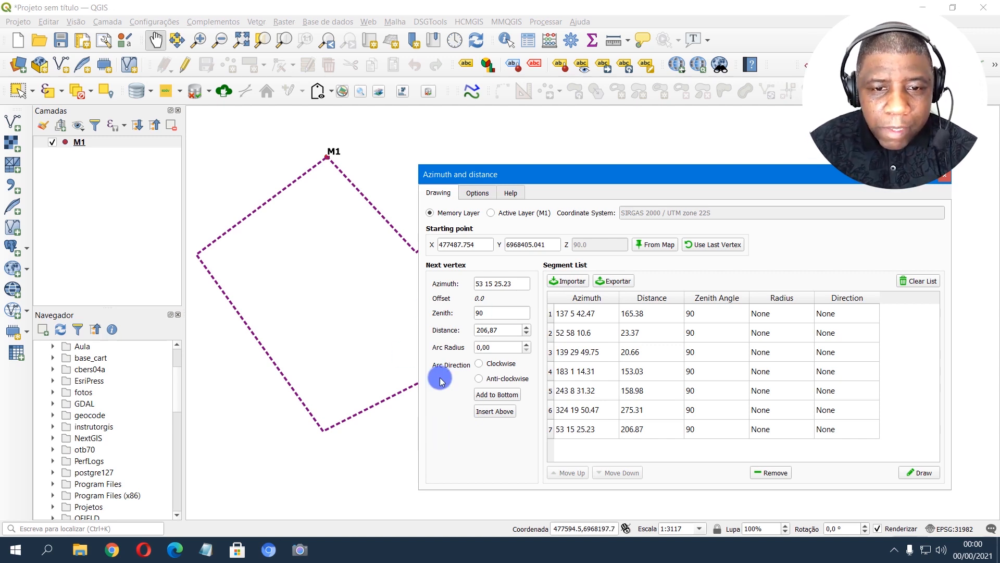
left_click_drag(462, 180, 499, 182)
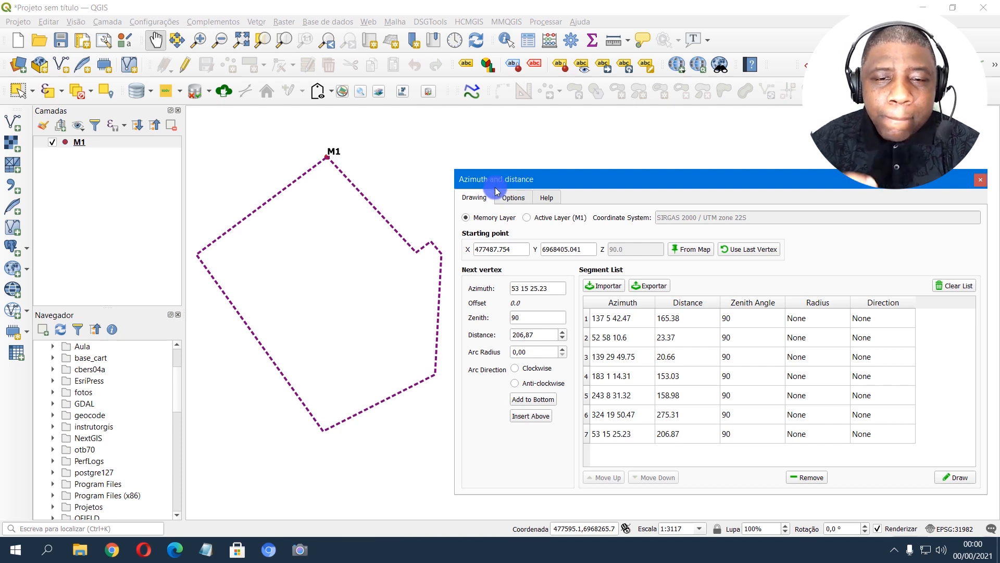
left_click_drag(579, 180, 575, 176)
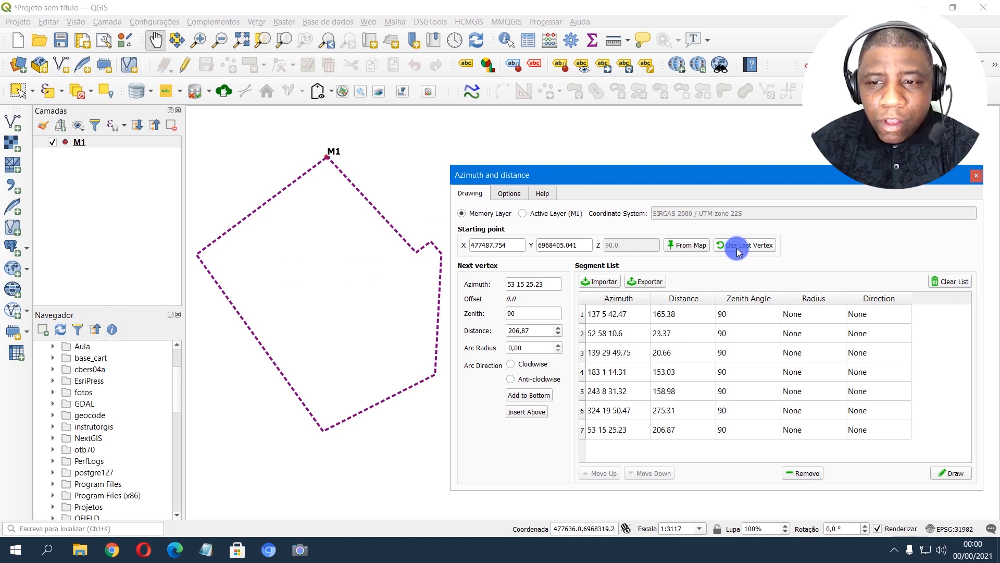
- Export the segment list to the azimute folder as Azimutes_e_Distancias_plugin
left_click(646, 283)
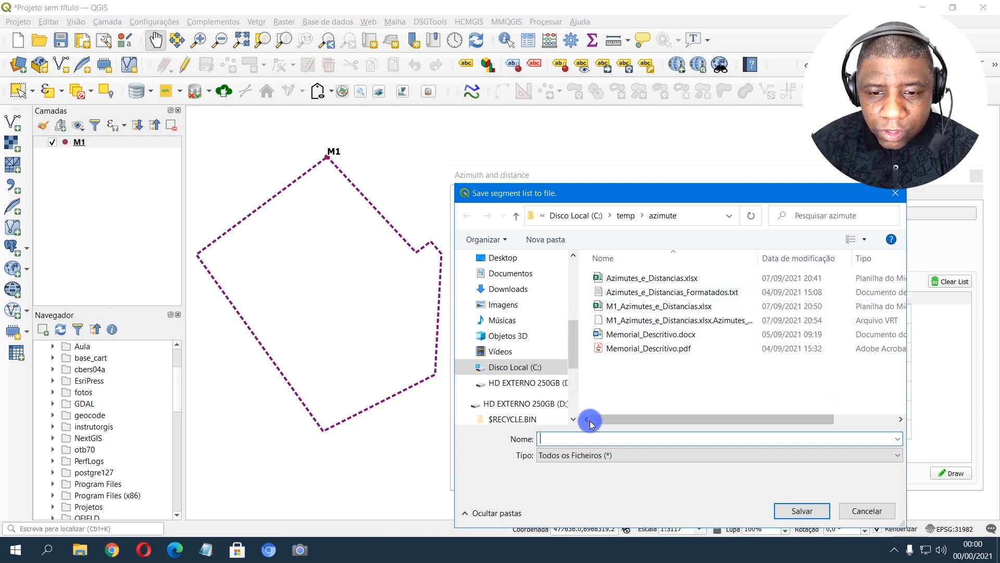
left_click(565, 438)
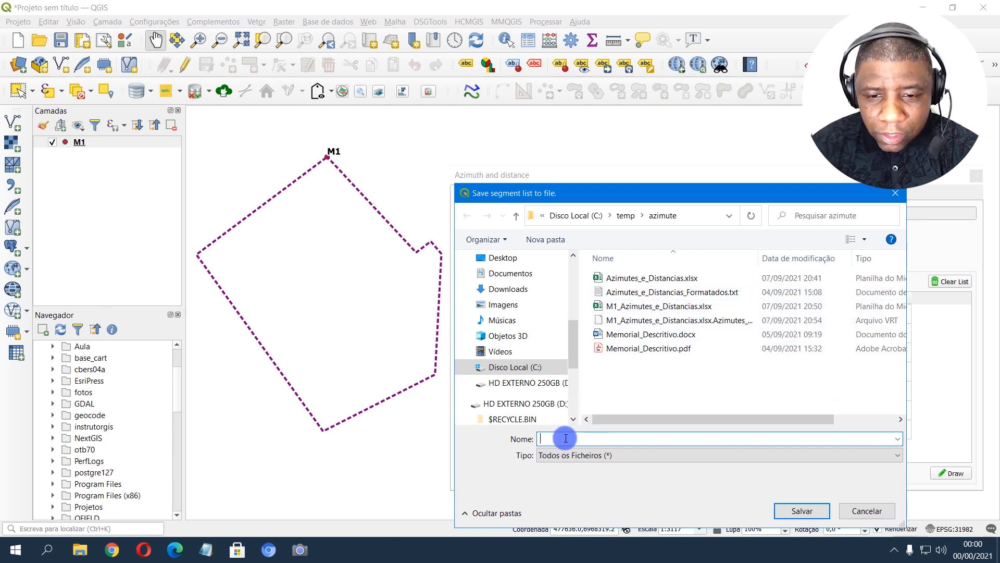
left_click(613, 294)
left_click(614, 439)
left_click_drag(620, 439, 706, 438)
type("plugin")
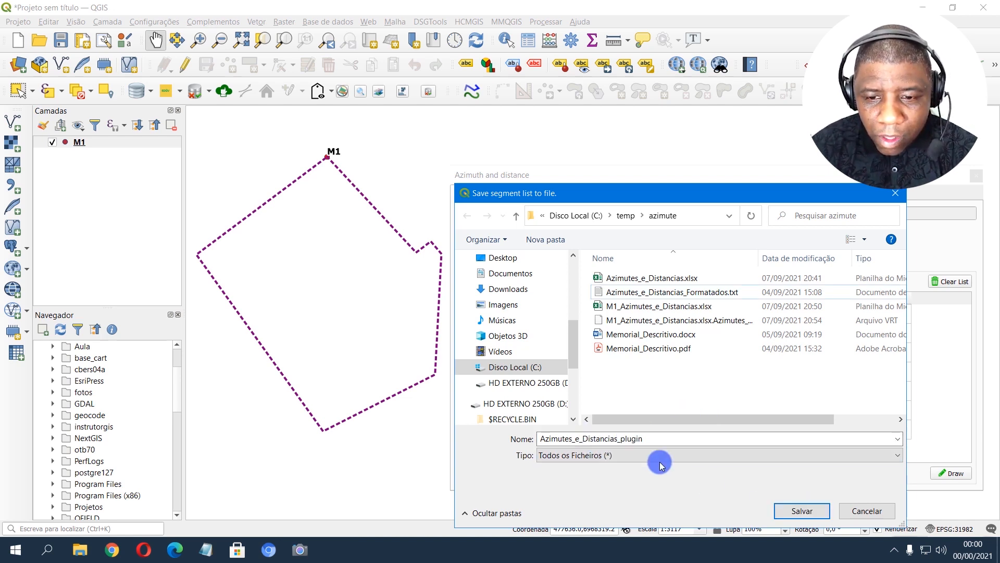
left_click(650, 439)
left_click(652, 436)
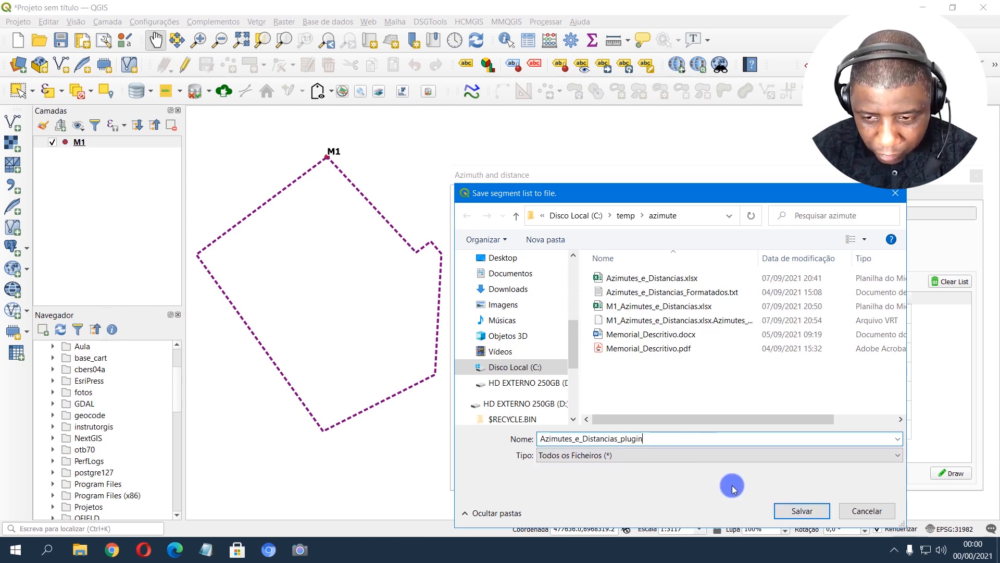
left_click(802, 510)
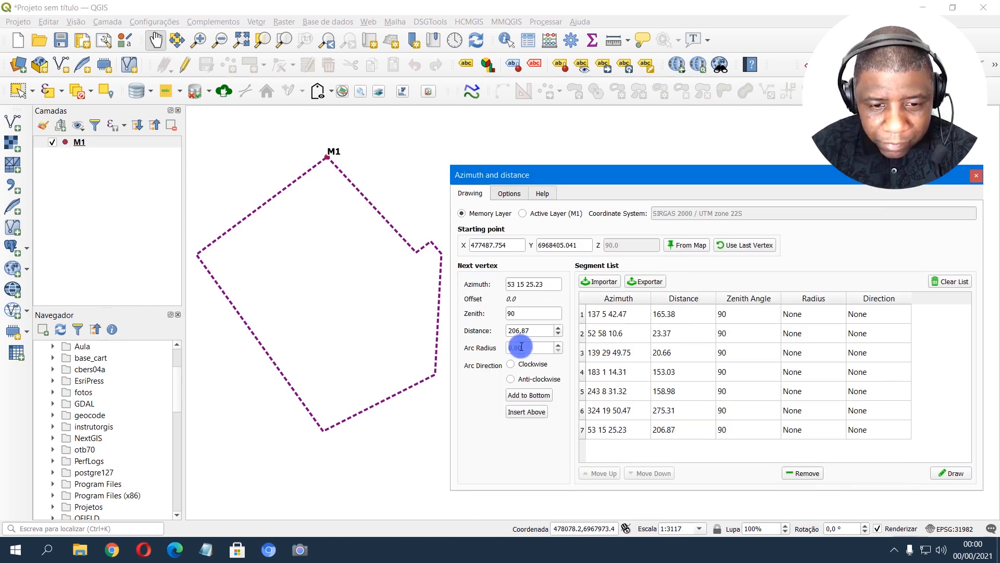
- Switch to File Explorer and open the exported Azimutes_e_Distancias_plugin file in Bloco de Notas
left_click(81, 549)
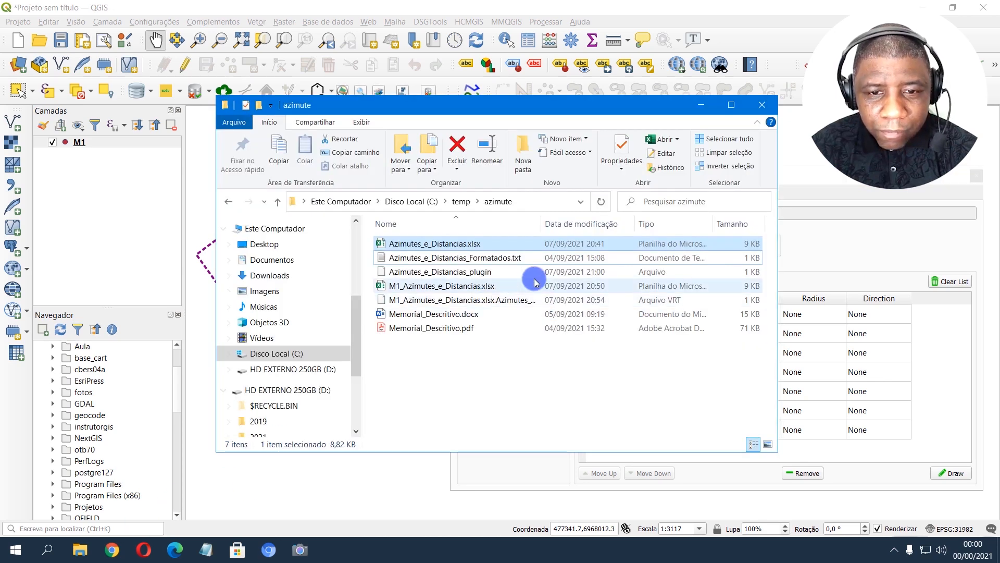
left_click(461, 272)
right_click(470, 274)
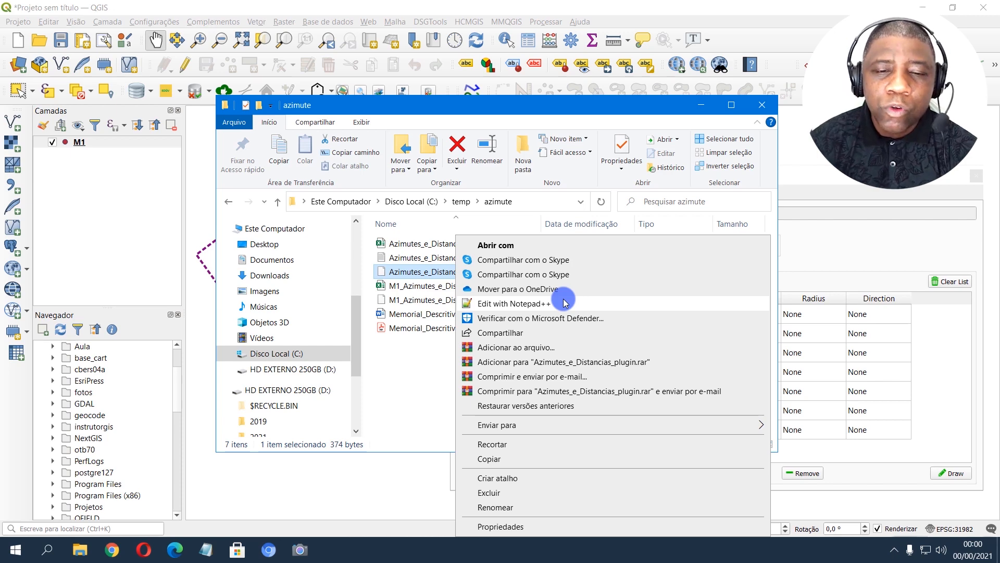
left_click(537, 245)
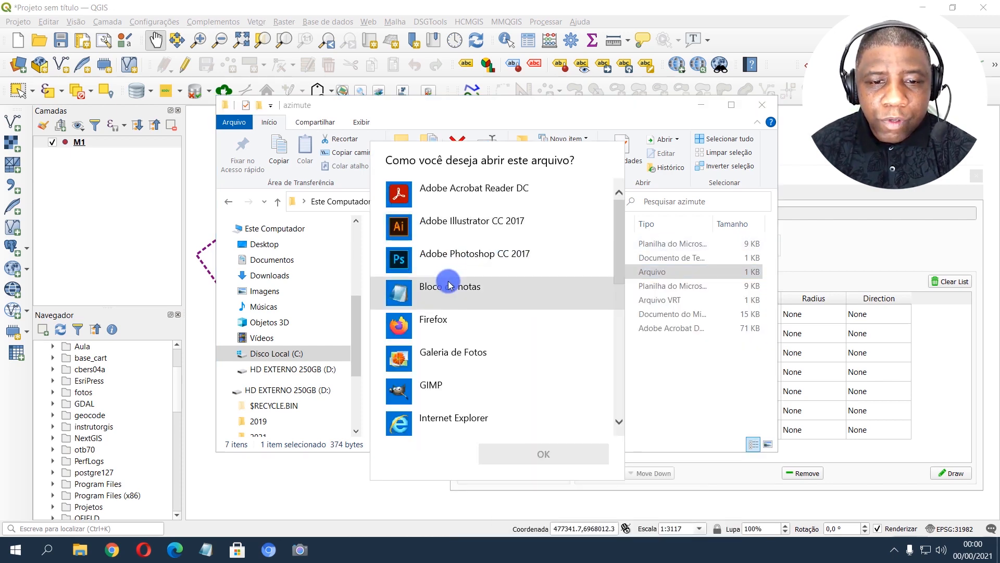
left_click(458, 288)
left_click(552, 458)
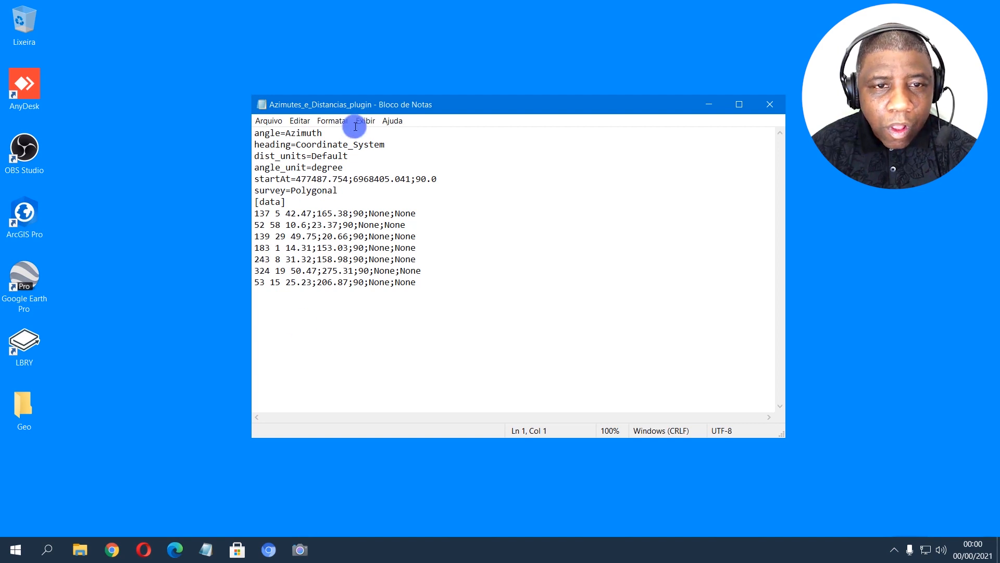
- Examine the exported file's starting coordinates, angle, heading and unit settings in Bloco de Notas, then return to QGIS
left_click(409, 109)
left_click_drag(409, 110, 478, 110)
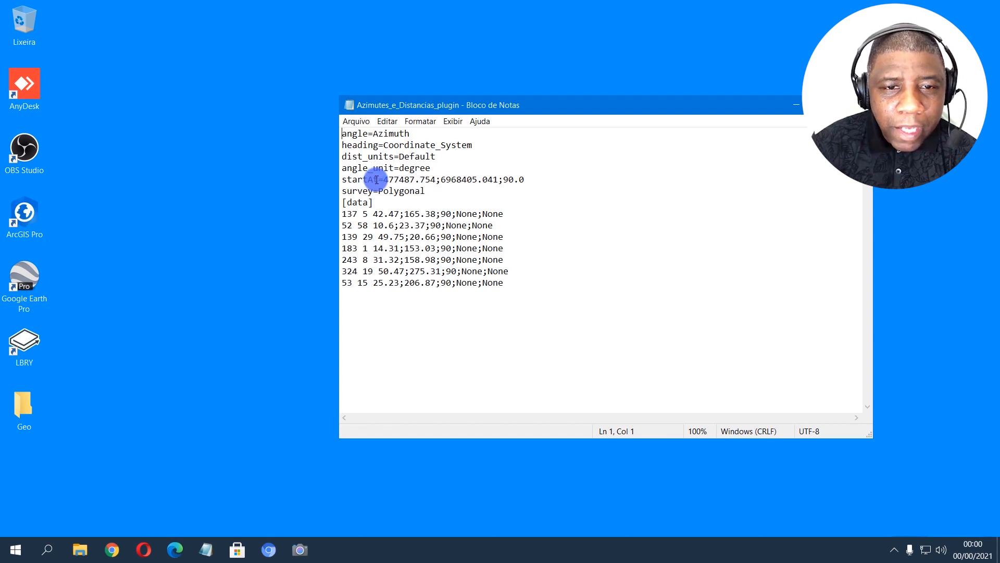
left_click_drag(384, 180, 514, 178)
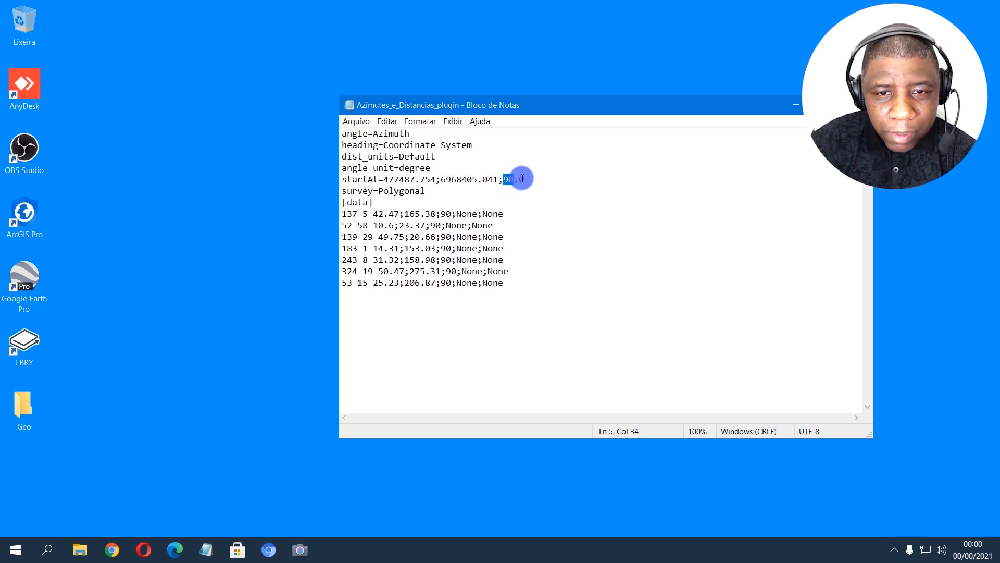
left_click_drag(446, 177, 494, 177)
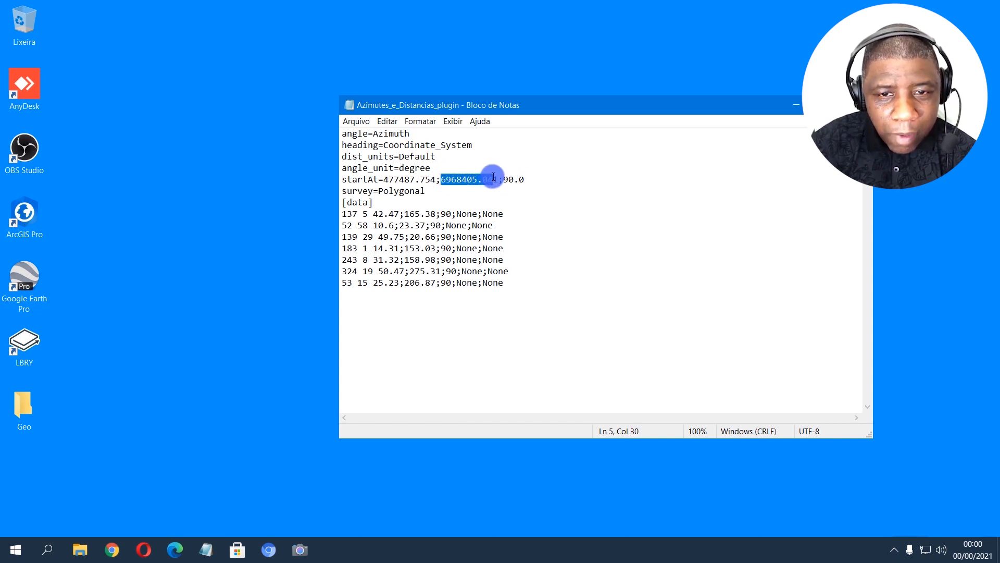
left_click_drag(384, 177, 471, 179)
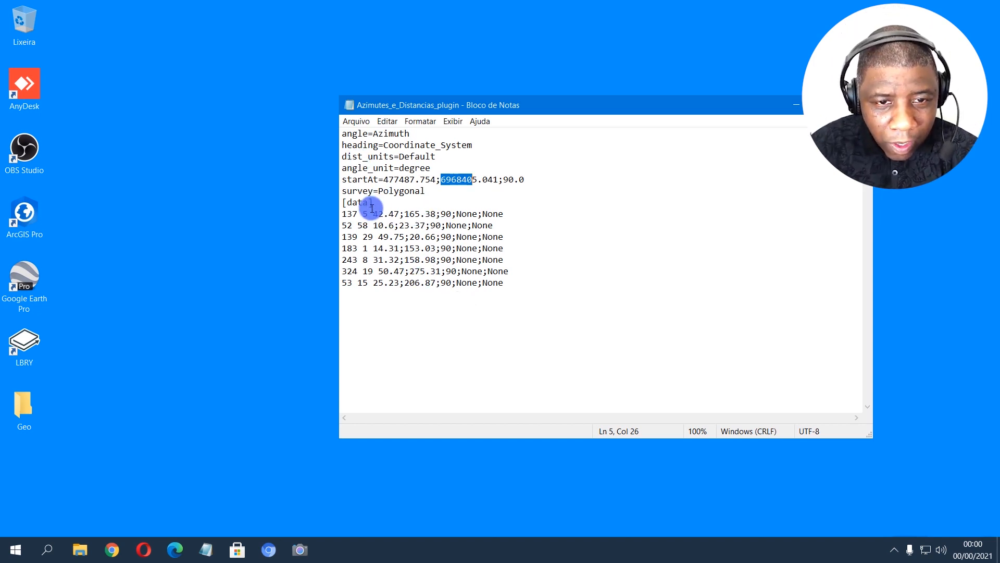
left_click(350, 137)
left_click_drag(354, 147, 359, 157)
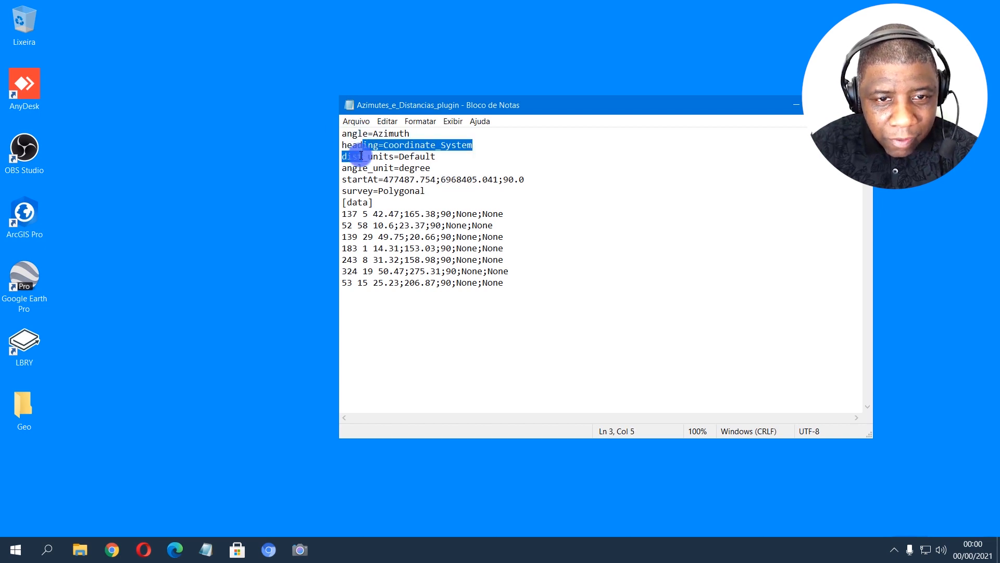
left_click(363, 168)
left_click(367, 176)
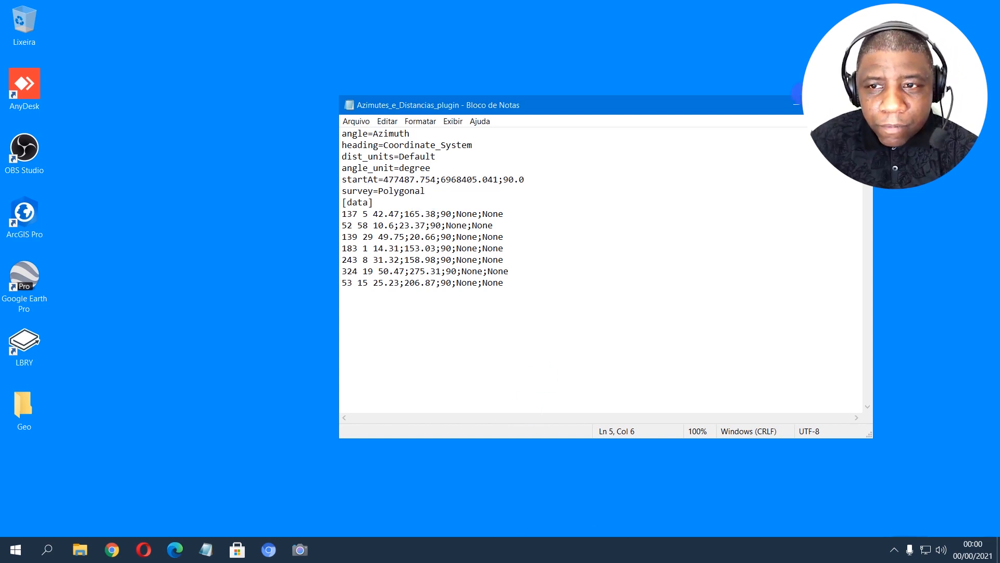
left_click(795, 106)
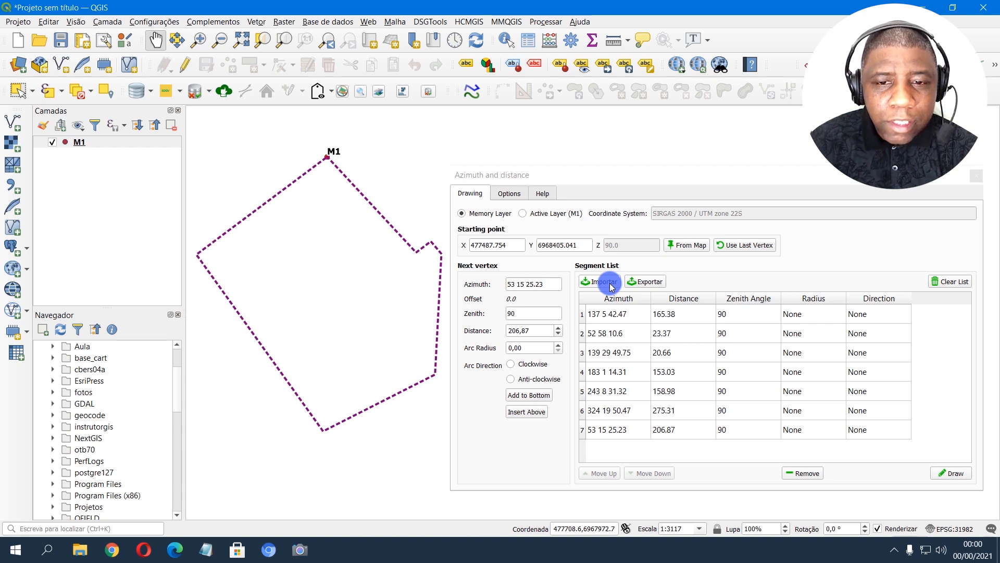
- Draw the listed segments as a boundary line on a memory layer and accept the empty feature attributes form
left_click(581, 179)
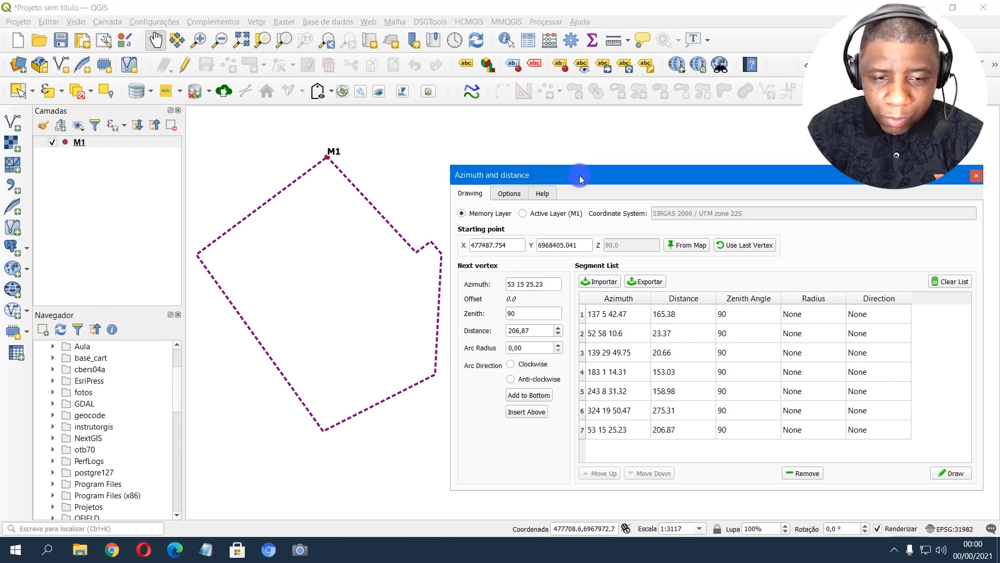
left_click_drag(573, 176, 572, 165)
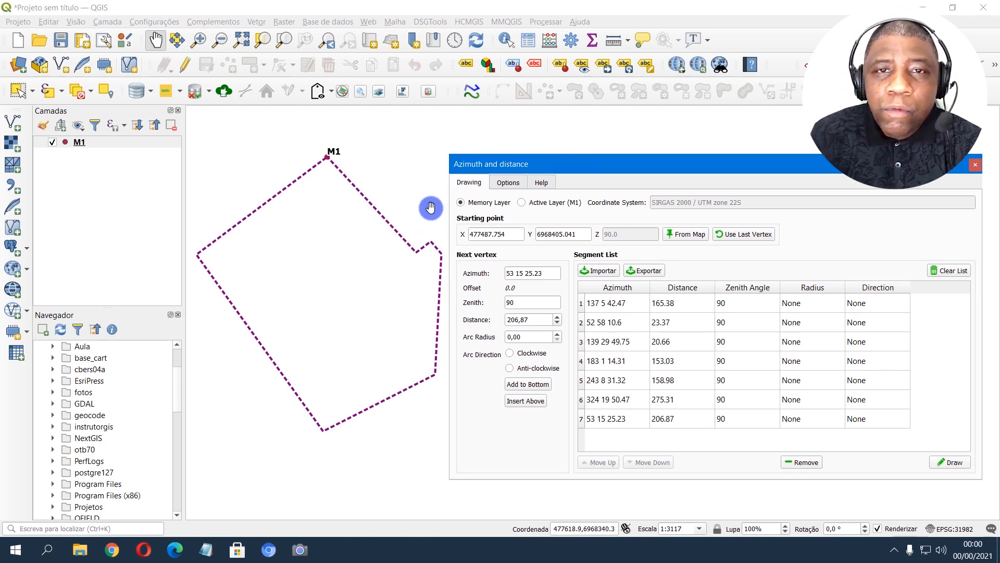
left_click(947, 465)
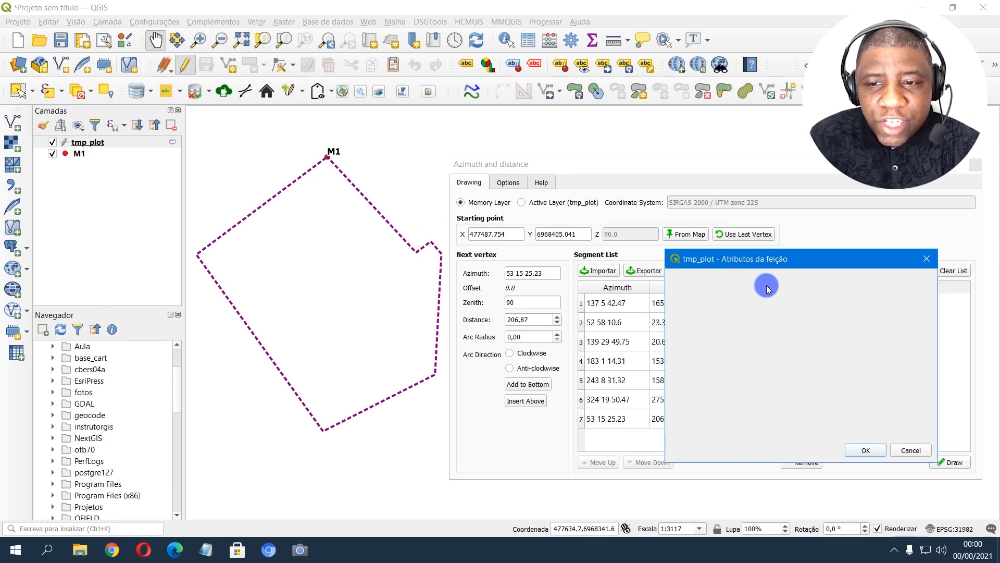
left_click_drag(750, 262, 688, 242)
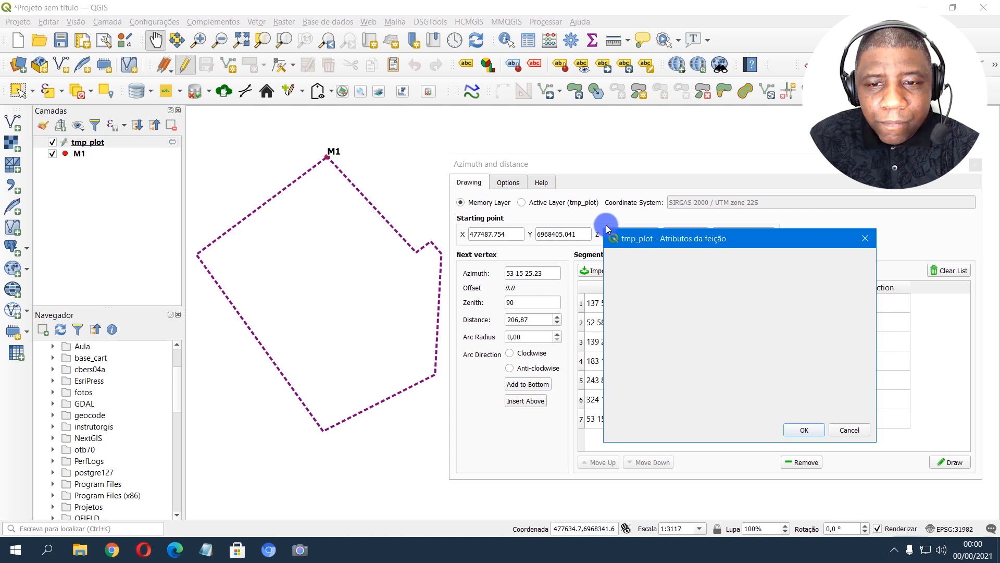
left_click_drag(601, 233, 682, 330)
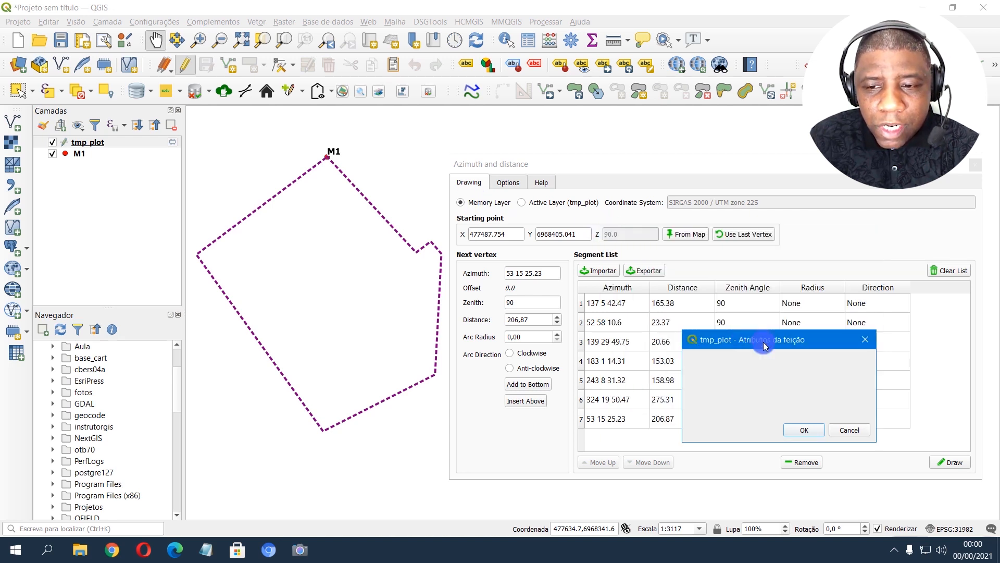
left_click_drag(636, 257, 636, 258)
left_click(677, 342)
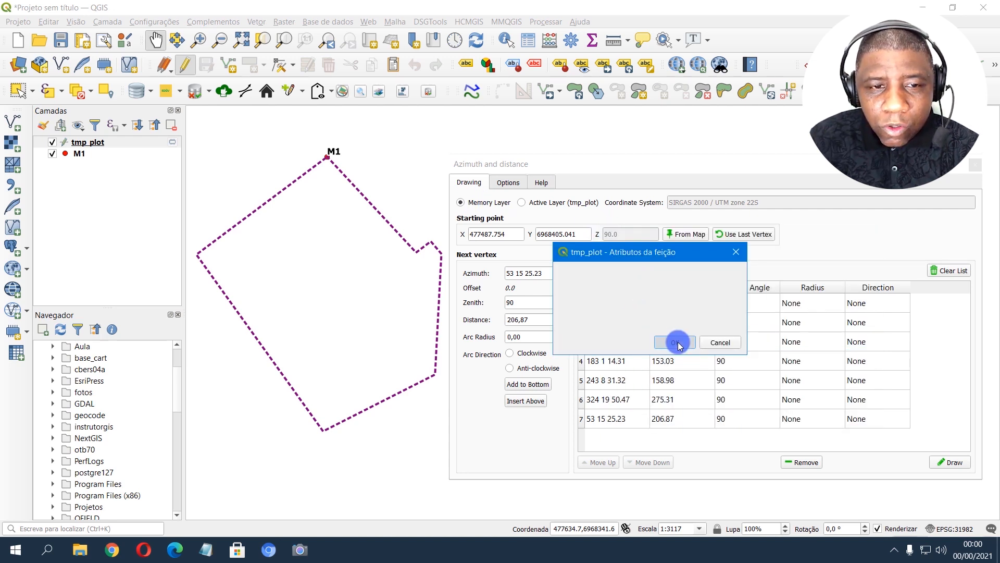
- Close the Azimuth and distance dialog and place the M1 layer above tmp_plot in the layer order
left_click(363, 219)
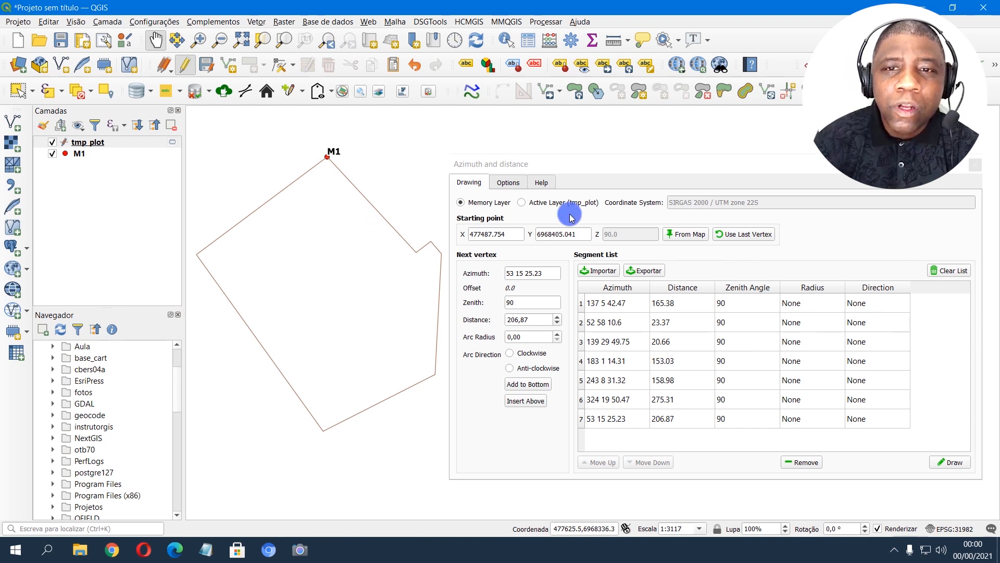
left_click(703, 168)
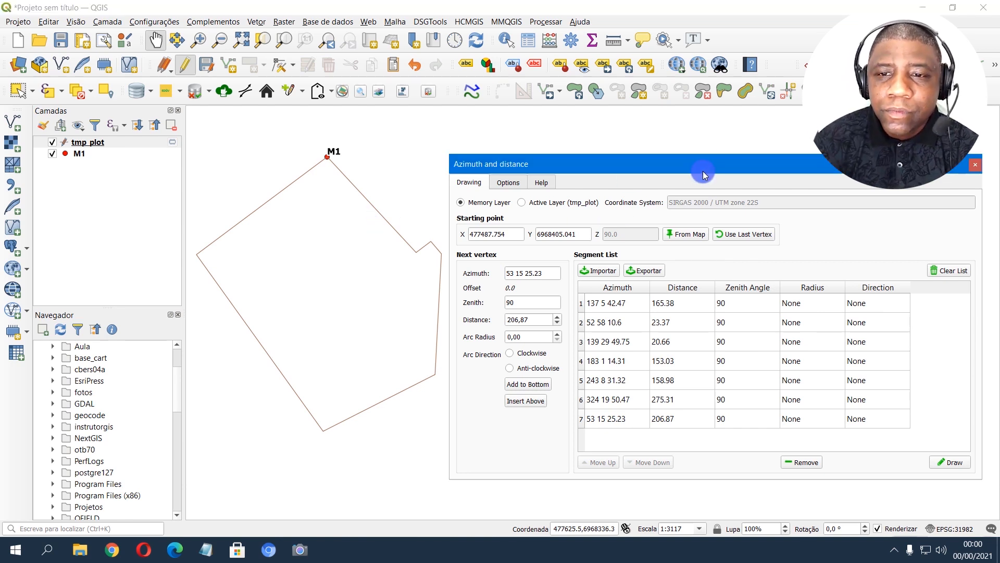
left_click(976, 168)
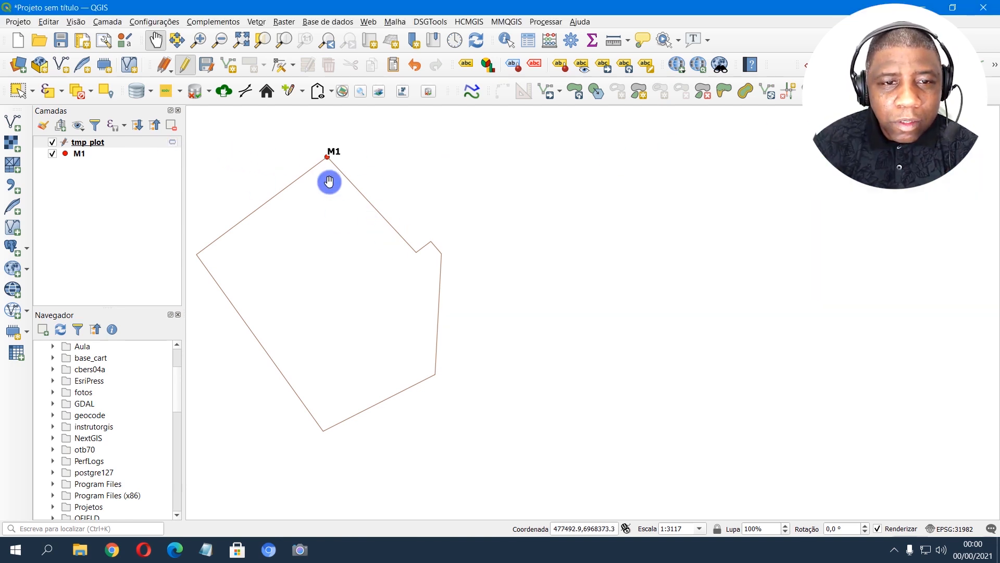
left_click_drag(329, 182, 402, 189)
left_click_drag(79, 153, 95, 140)
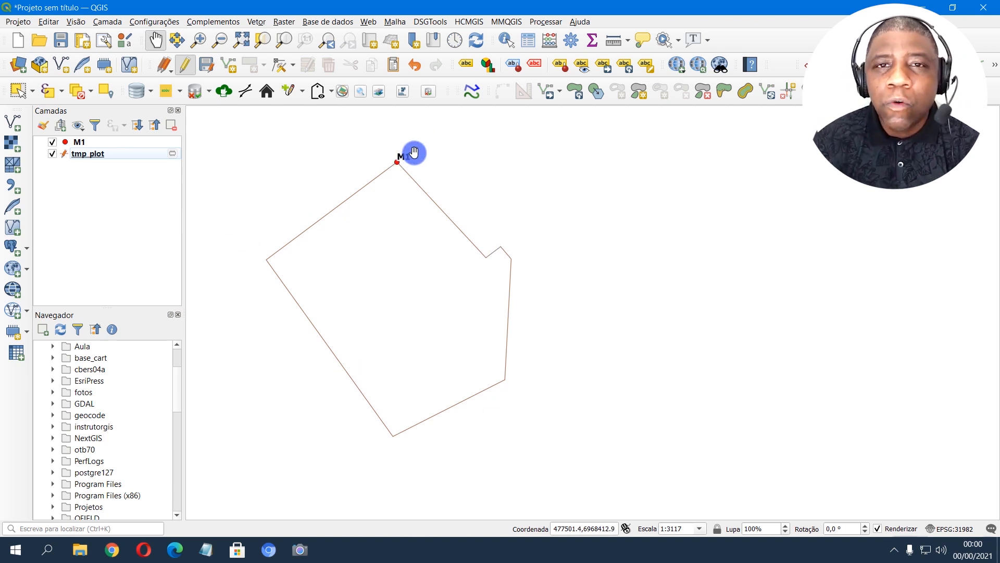
- Open the Linhas para polígonos geometry tool with the tmp_plot boundary line layer as its input
left_click(100, 154)
right_click(107, 152)
left_click(134, 158)
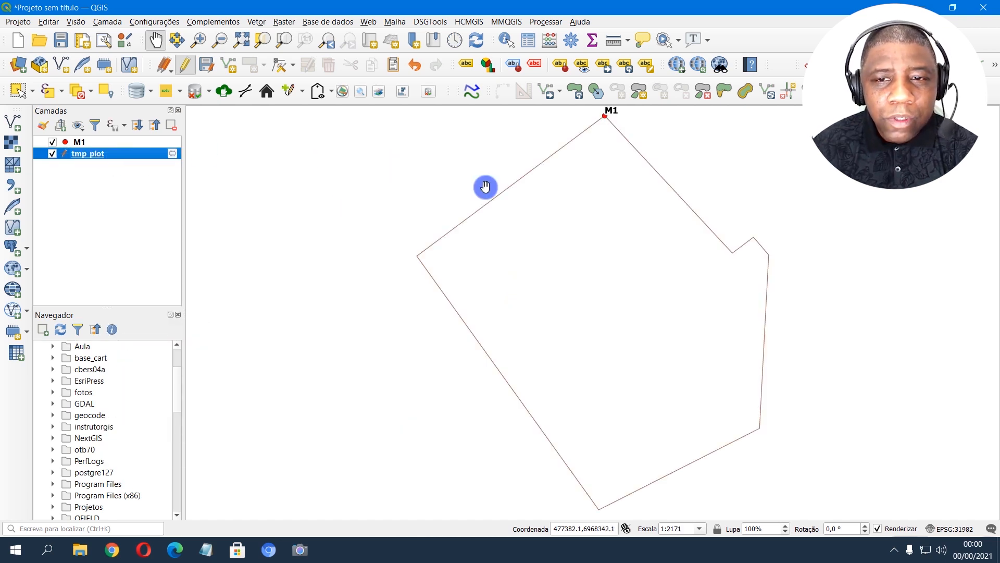
left_click_drag(485, 187, 377, 195)
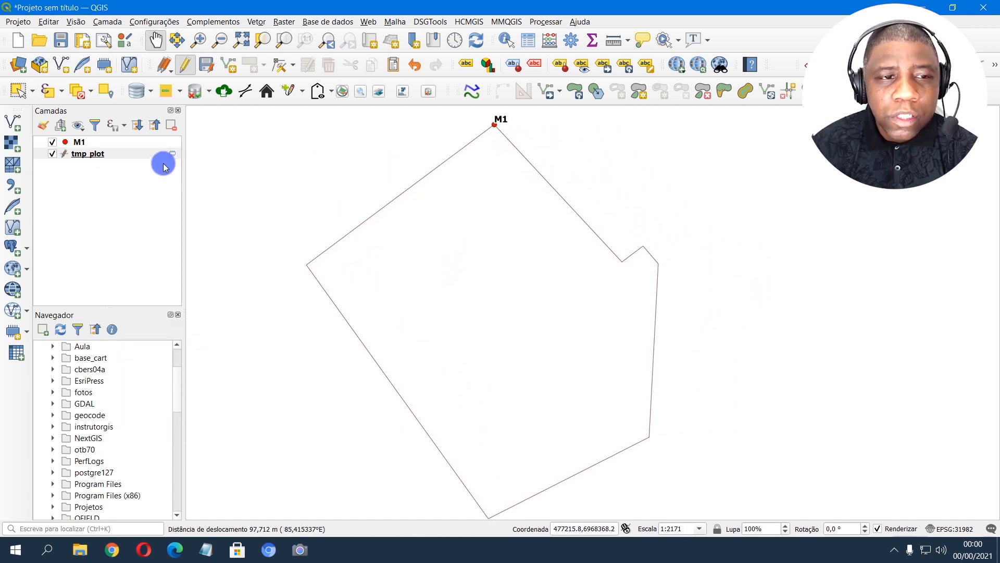
left_click(98, 153)
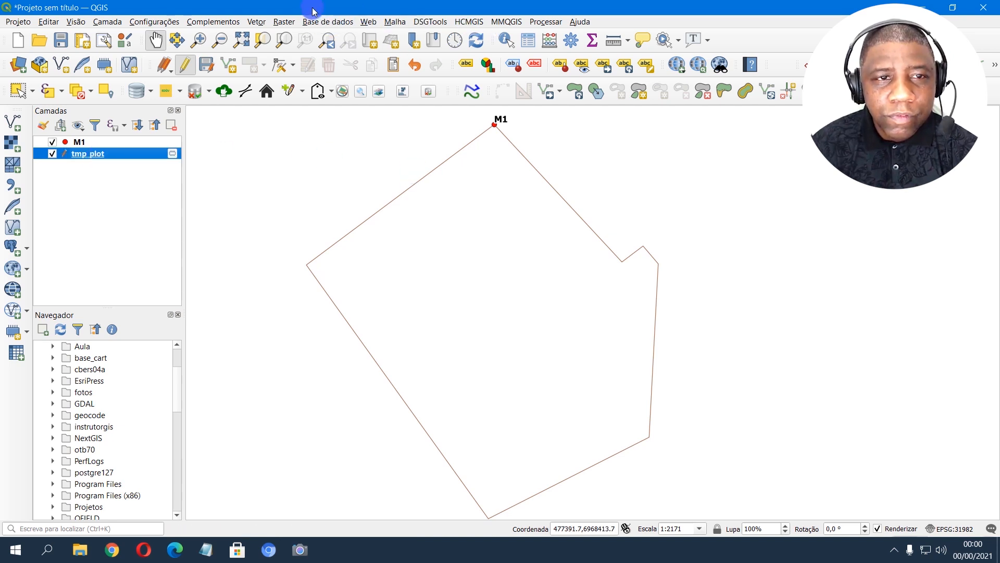
left_click(257, 22)
mouse_move(355, 137)
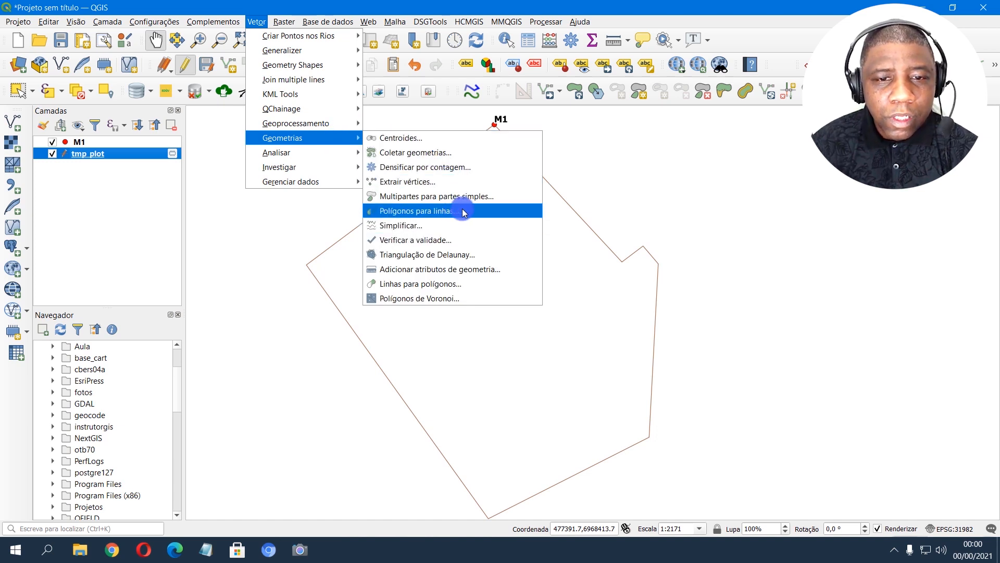
left_click(471, 283)
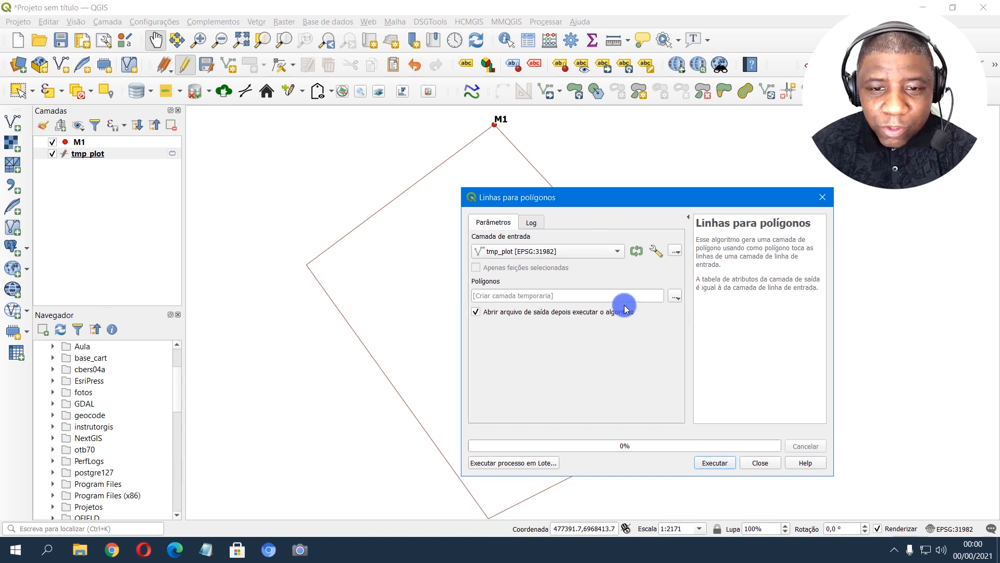
- Set the polygon output to a shapefile named limite_da_propriedade in the C:/temp/azimute folder
left_click(676, 296)
left_click(704, 324)
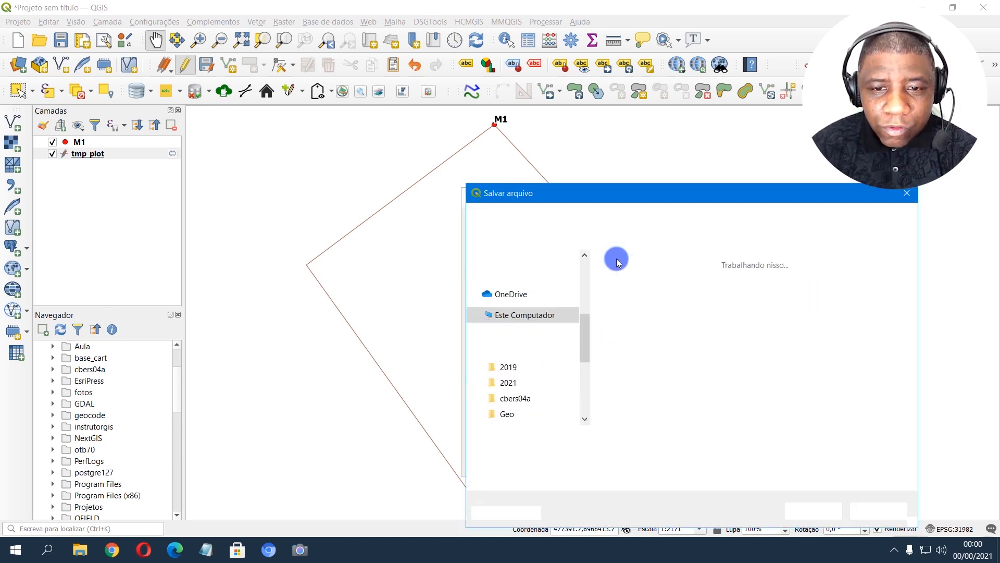
left_click(540, 388)
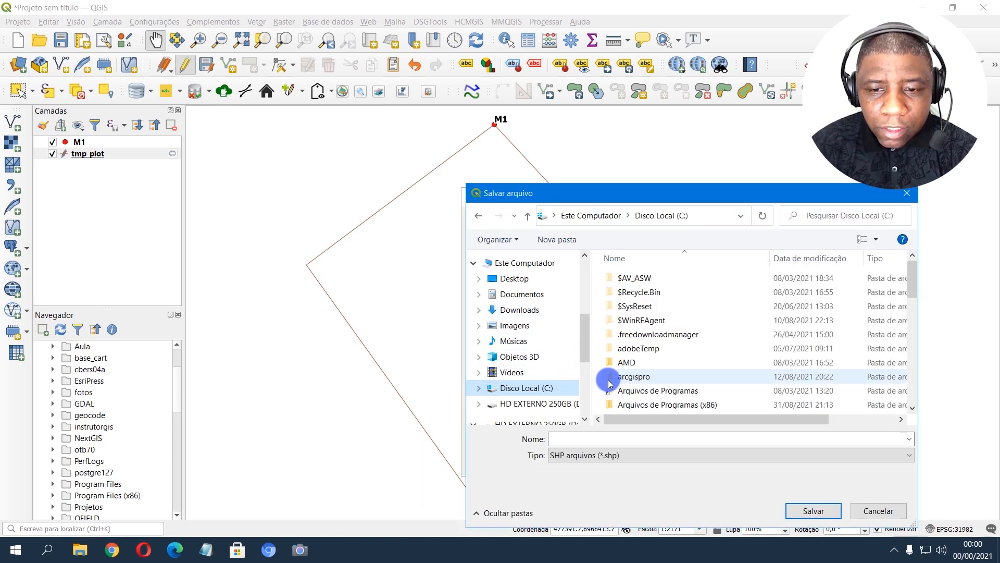
scroll(619, 380, "down", 7)
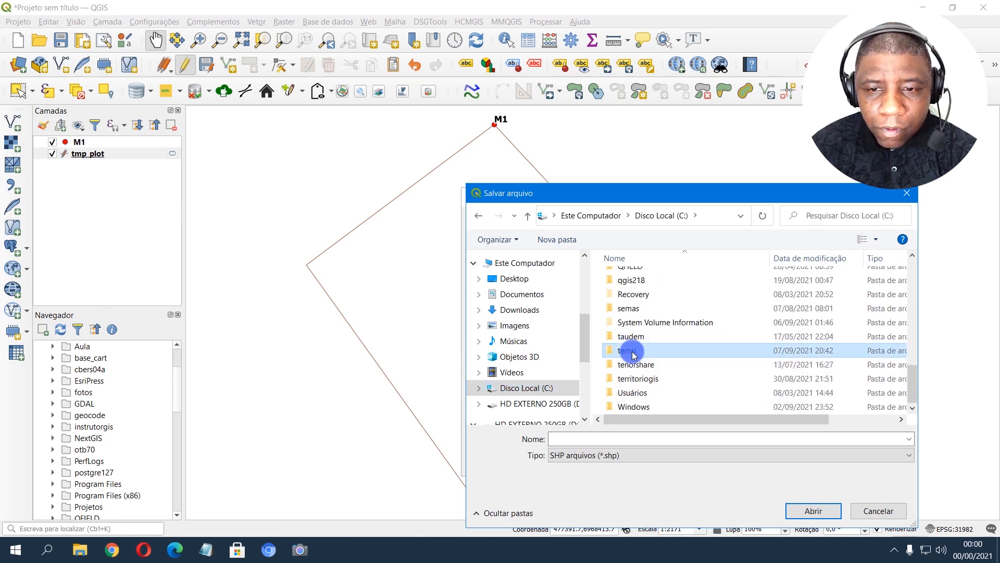
double_click(630, 349)
left_click(637, 280)
double_click(636, 280)
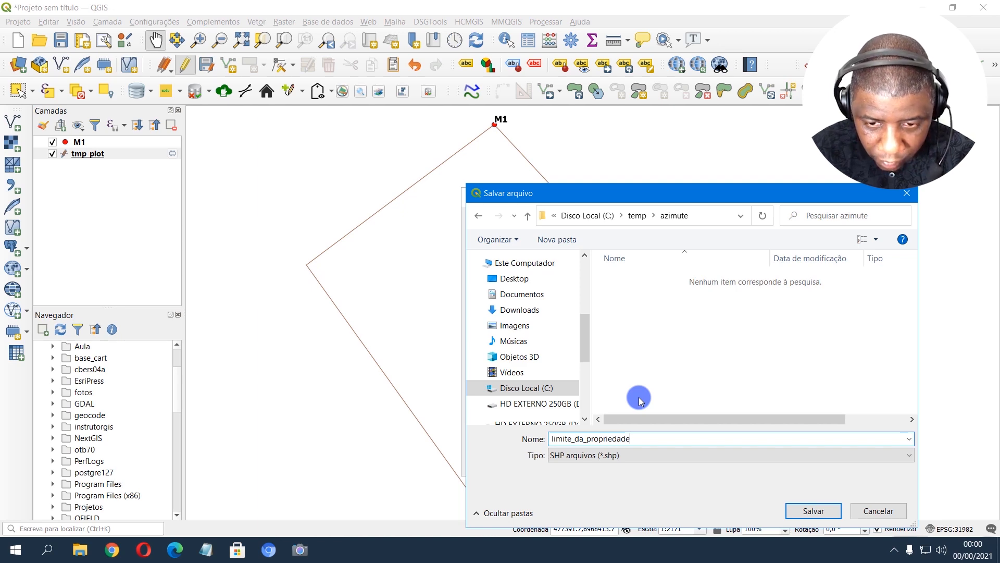
left_click(812, 510)
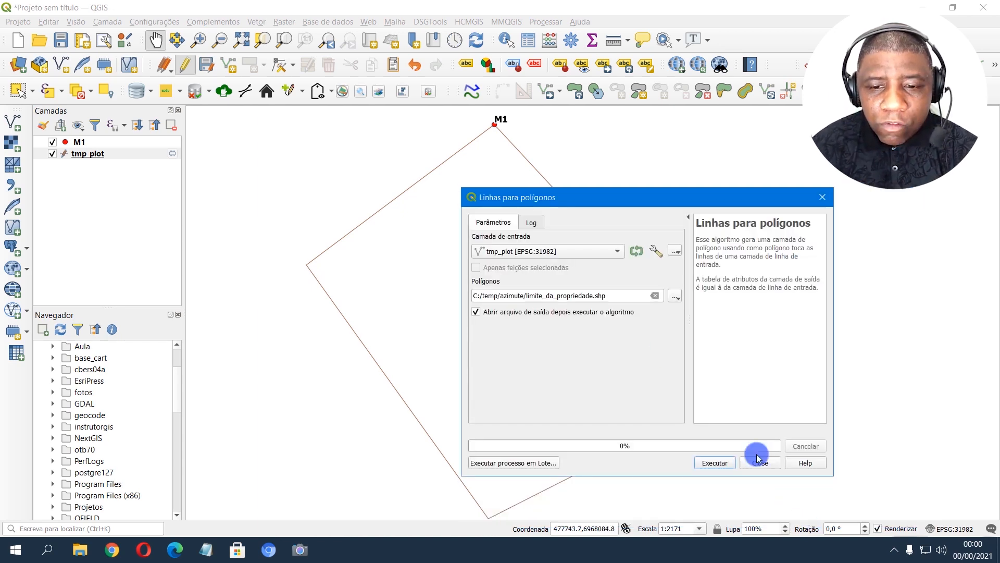
- Run the line-to-polygon conversion, close its dialog, and select the tmp_plot layer
left_click(715, 463)
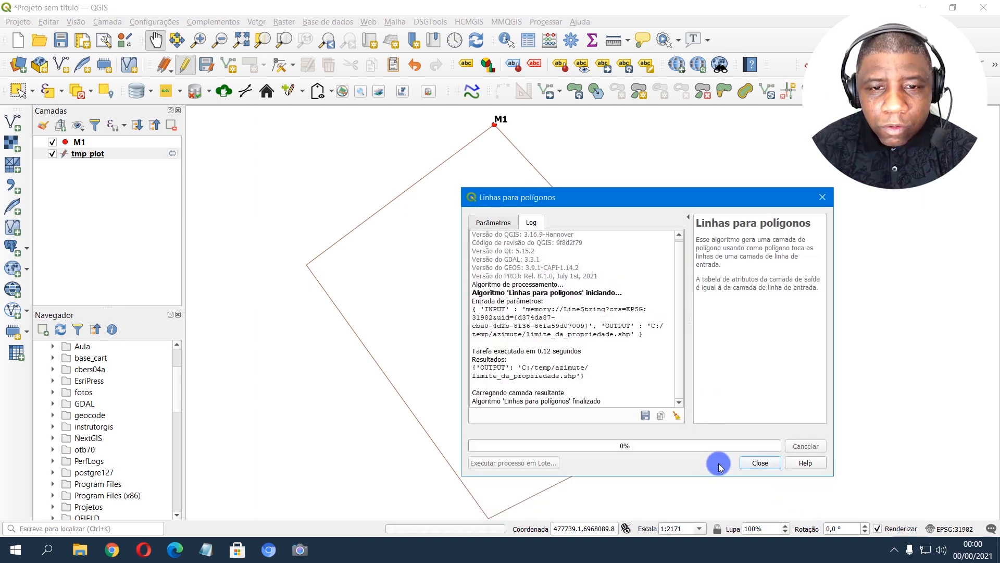
left_click(762, 463)
left_click(112, 155)
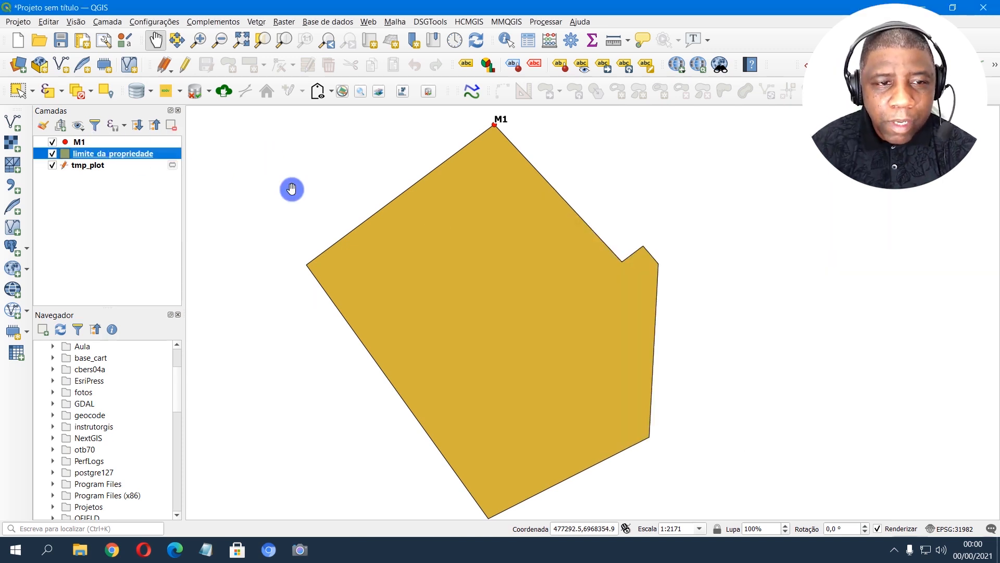
left_click(104, 165)
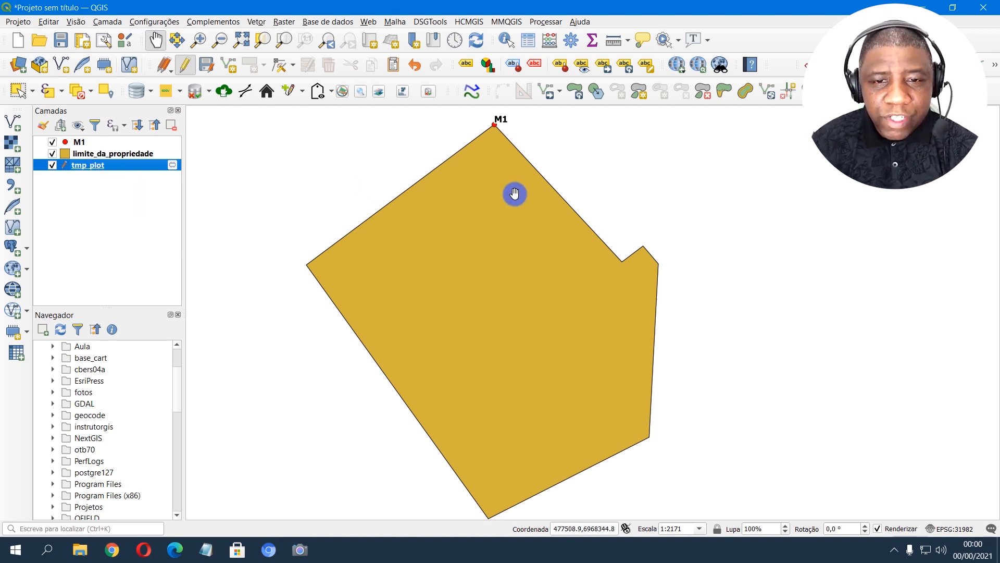
mouse_move(513, 196)
left_mouse_down()
mouse_move(489, 201)
mouse_move(495, 195)
left_mouse_up()
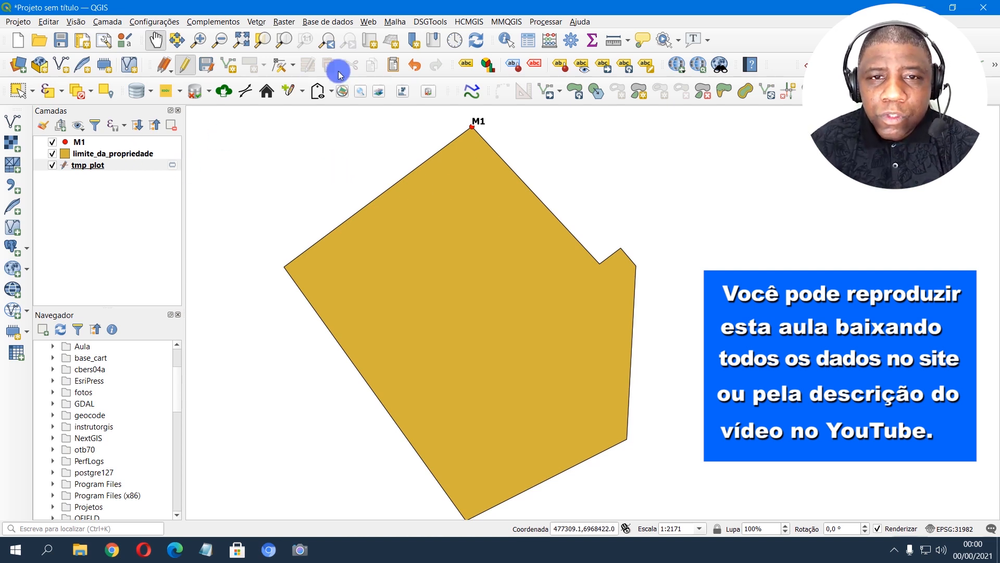
- Check the installed QGIS version in the Sobre information window, then close it
left_click(579, 22)
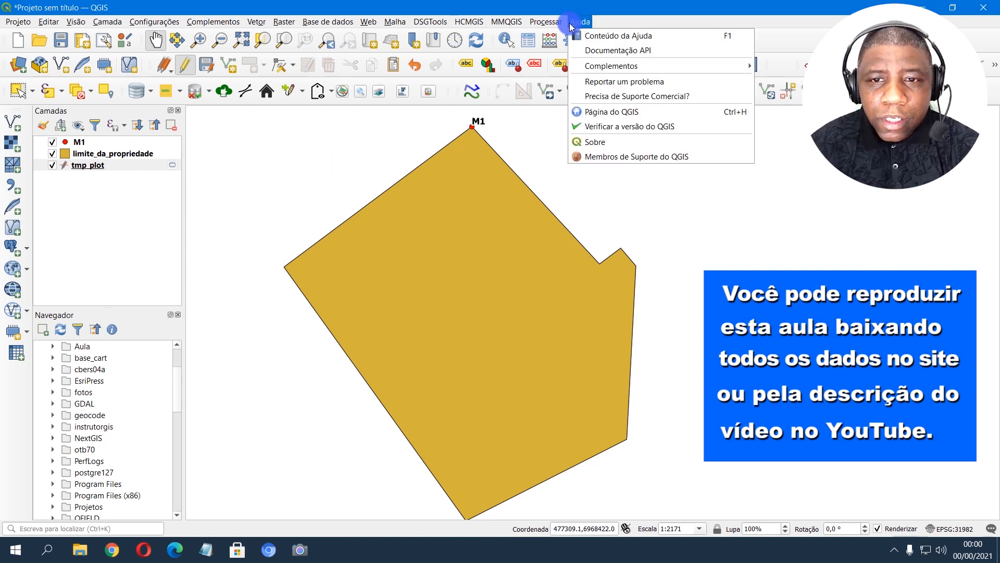
left_click(606, 146)
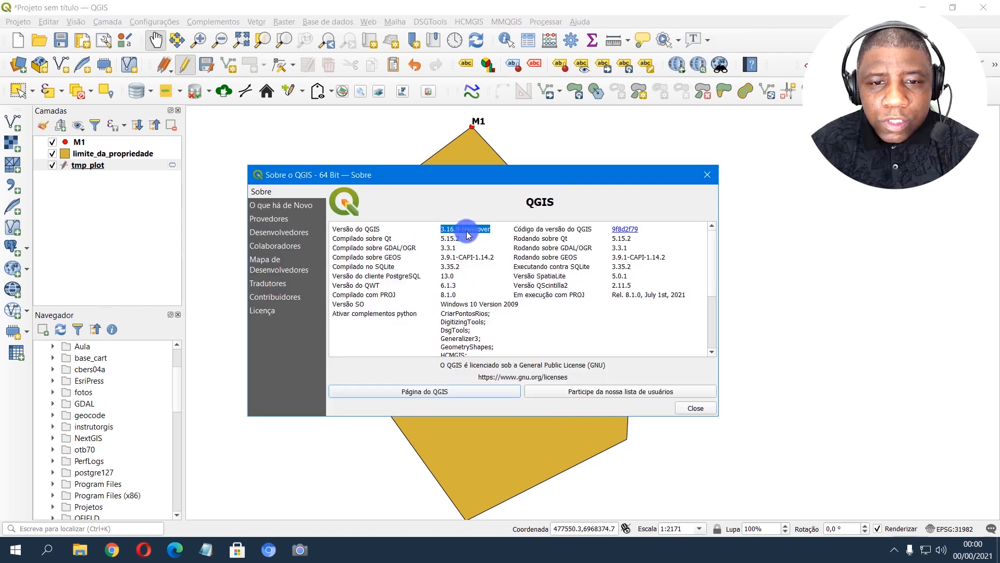
left_click(708, 175)
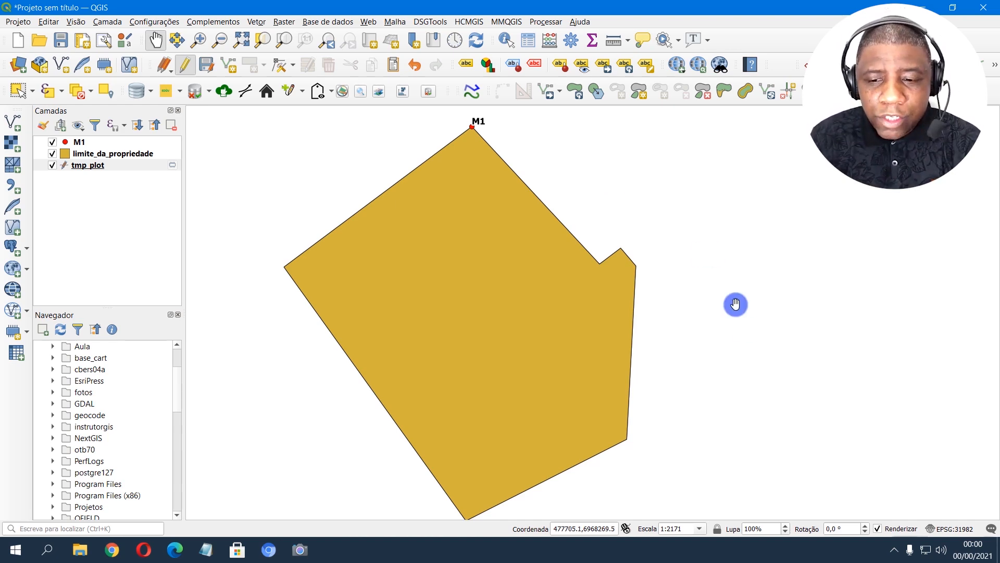
- Switch to Memorial_Descritivo.pdf in Adobe Acrobat Reader and clear the text selection on the first segment's distance
left_click(769, 550)
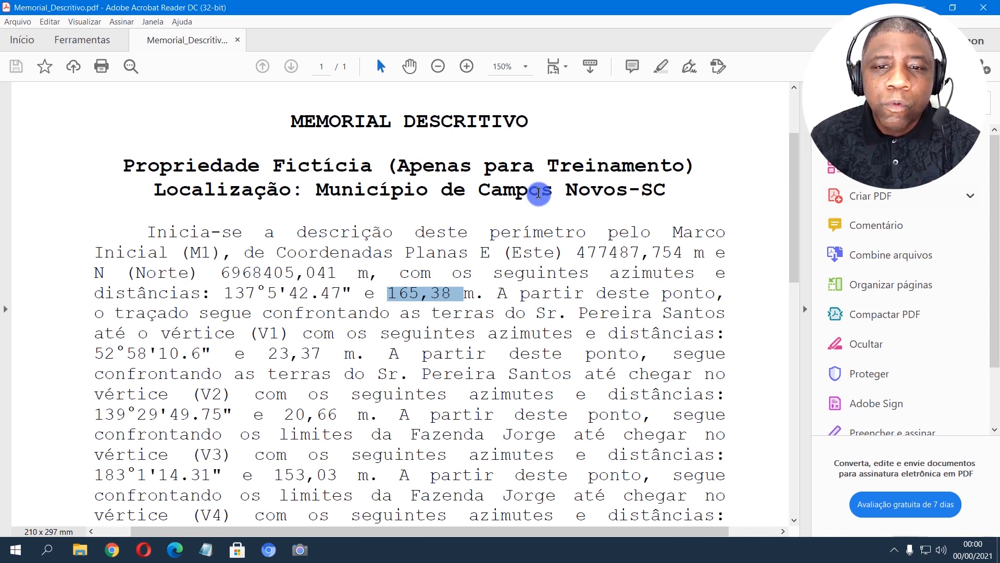
left_click(537, 192)
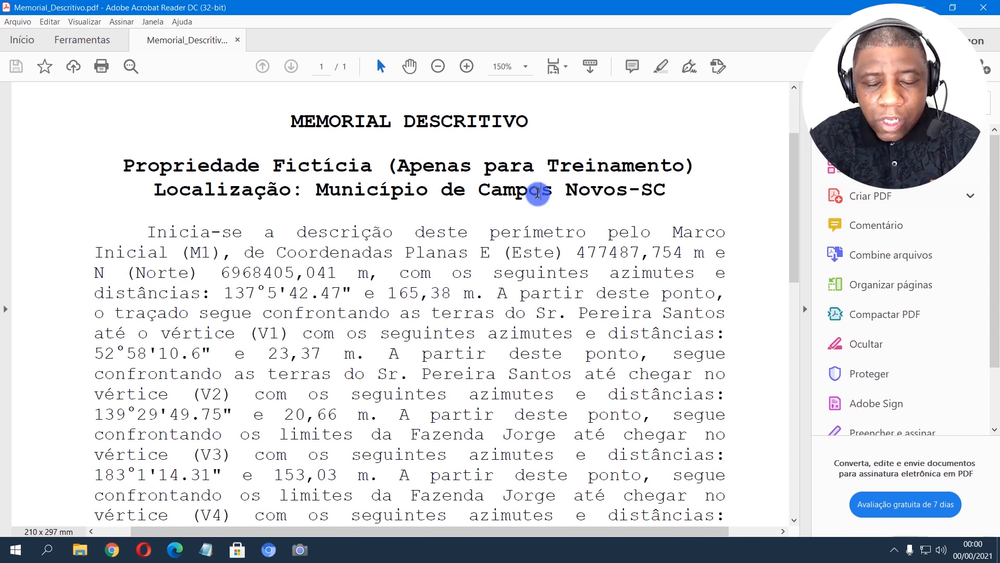